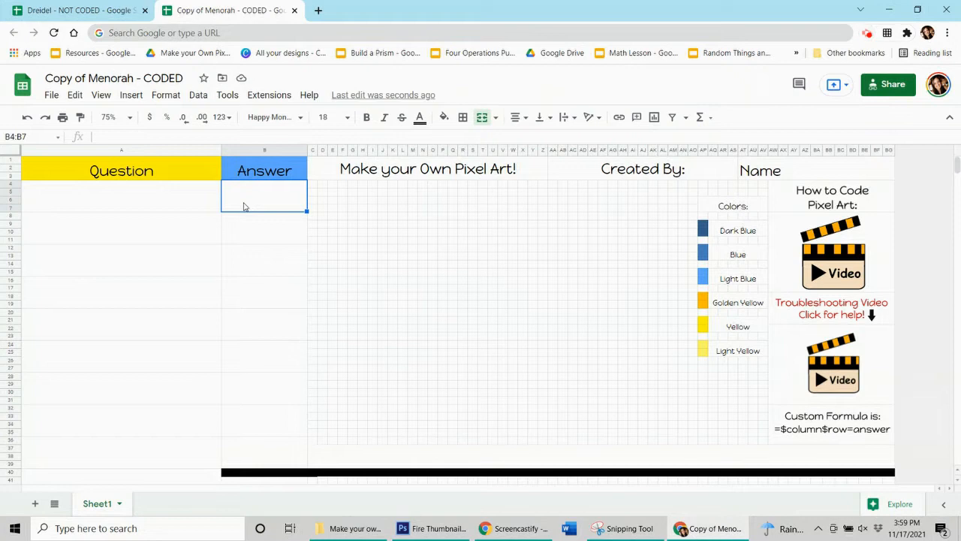
# - Enter 1 in each of the nine merged answer cells from B4 to B36 of the menorah sheet
pyautogui.write('1')
pyautogui.hotkey('ctrl', 'y')
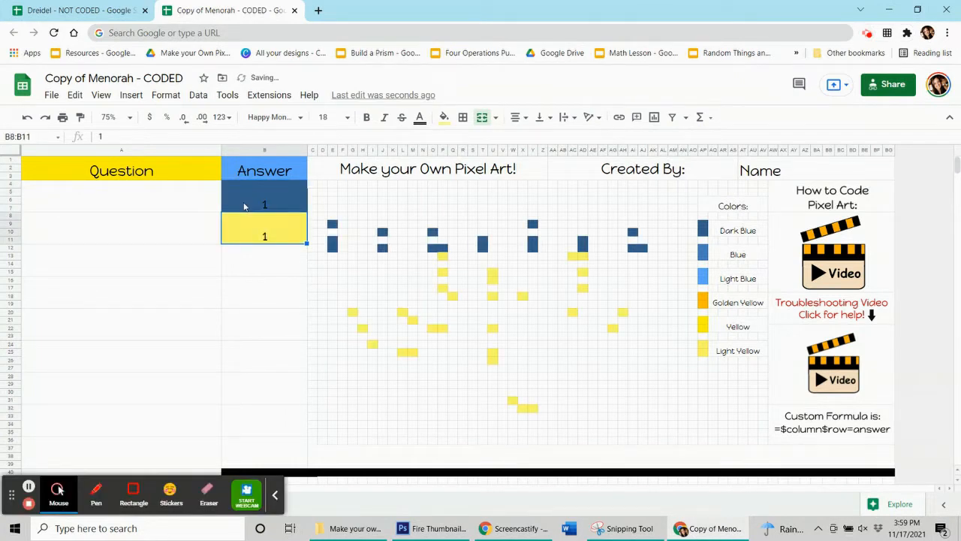
pyautogui.press('Down')
pyautogui.write('1')
pyautogui.press('Return')
pyautogui.write('1')
pyautogui.hotkey('ctrl', 'y')
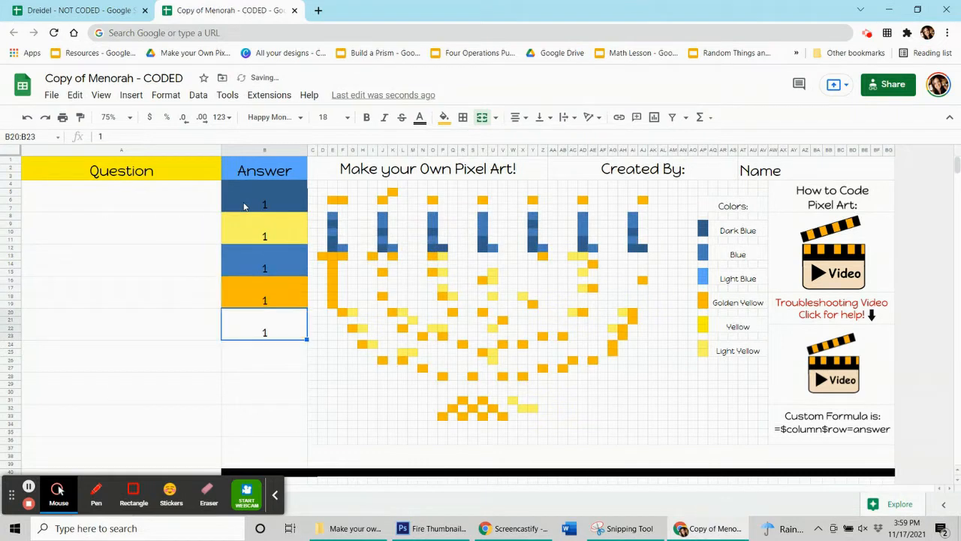
pyautogui.hotkey('ctrl', 'y')
pyautogui.hotkey('ctrl', 'y')
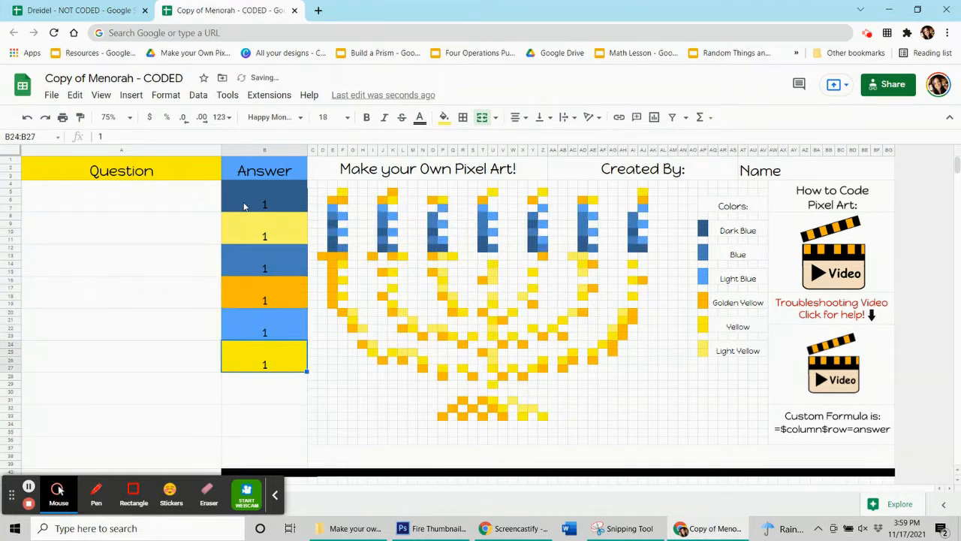
pyautogui.hotkey('ctrl', 'y')
pyautogui.hotkey('ctrl', 'y')
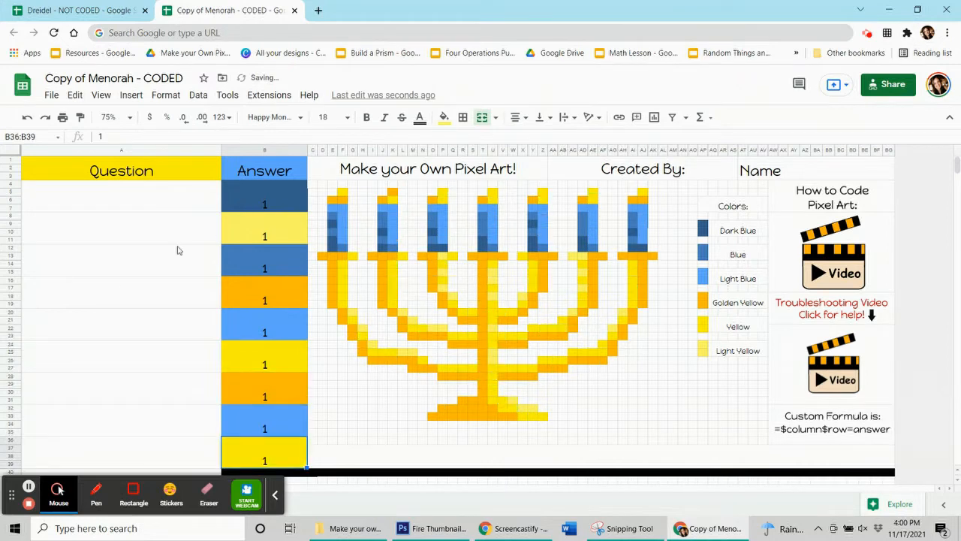
pyautogui.click(29, 488)
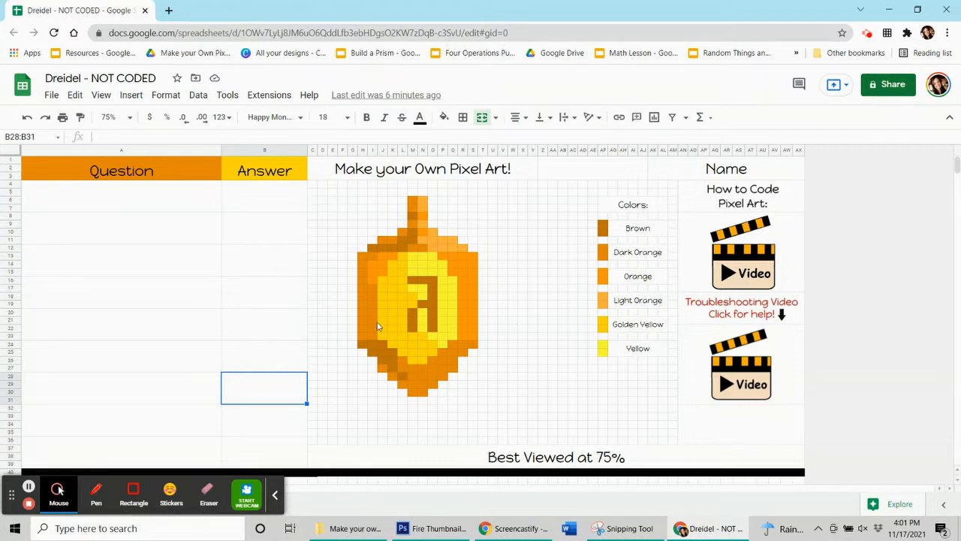
# - In the dreidel sheet, enter the questions "3 x 3" and "2 x 10" in the first two rows with answers 9 and 20
pyautogui.click(127, 117)
pyautogui.click(114, 118)
pyautogui.click(174, 207)
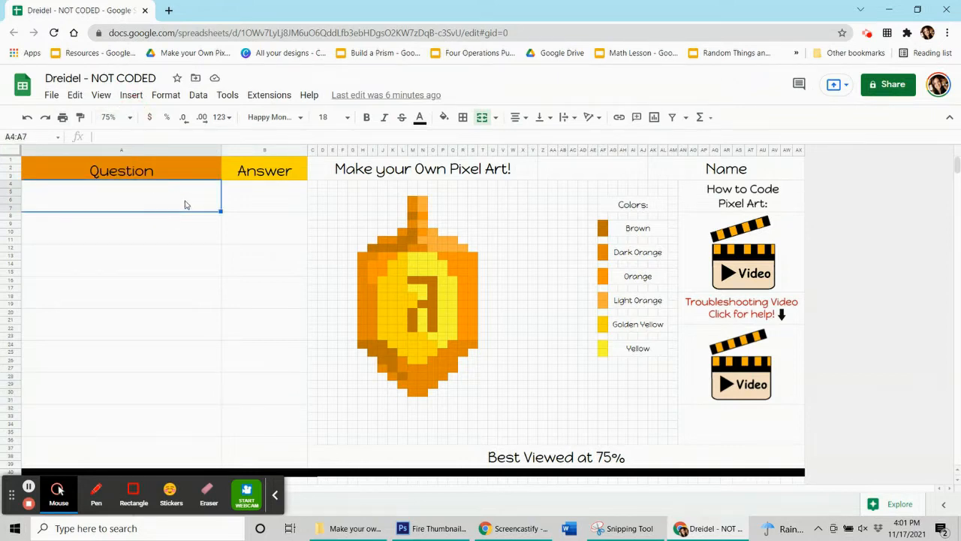
pyautogui.write('3 x 3')
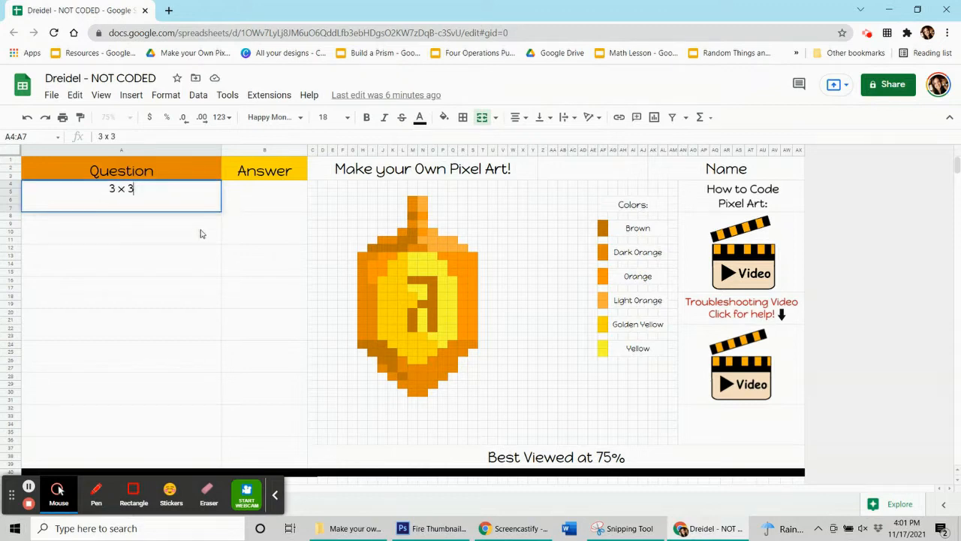
pyautogui.press('Tab')
pyautogui.write('9')
pyautogui.click(135, 235)
pyautogui.write('2 x 10')
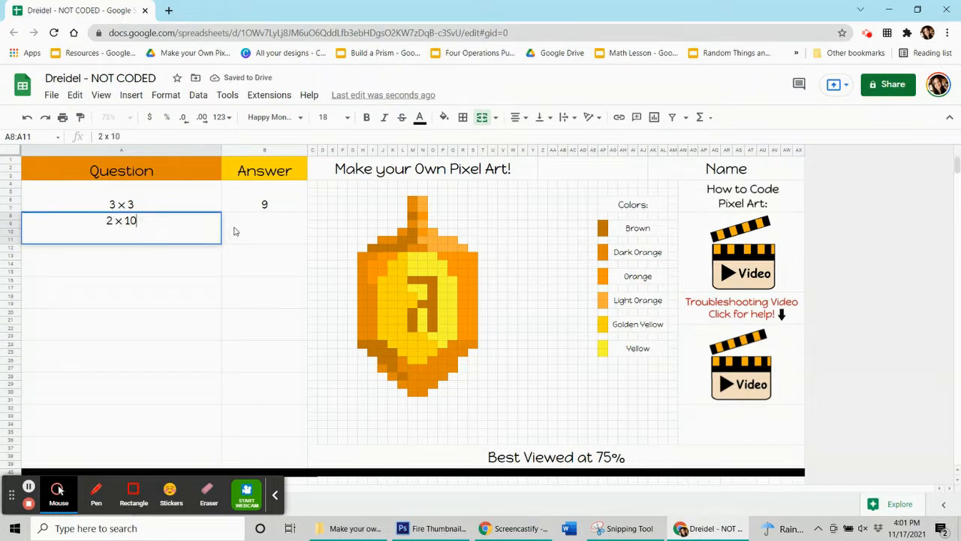
pyautogui.press('Tab')
pyautogui.write('20')
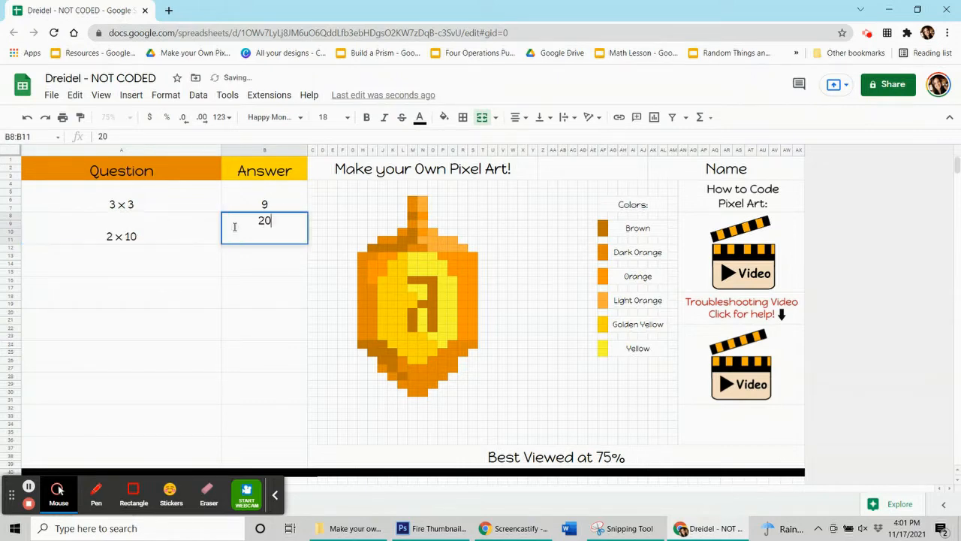
# - Enter "What is the capital of Colorado?" as the third question
pyautogui.click(180, 273)
pyautogui.write('What i')
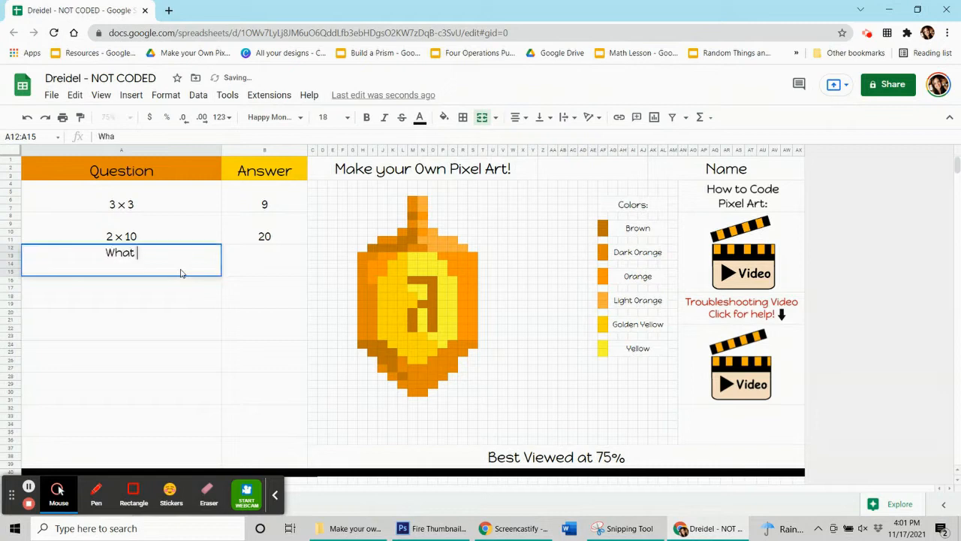
pyautogui.write('s the capita')
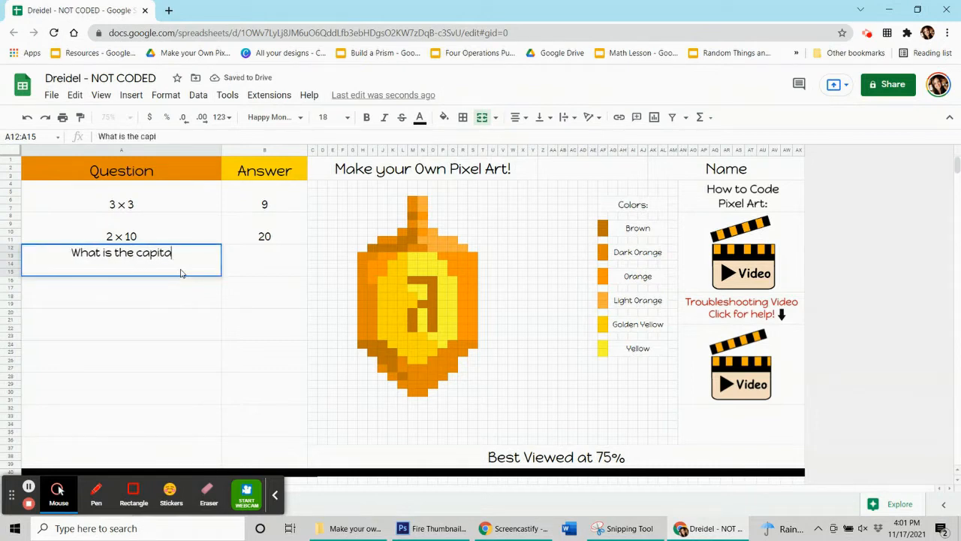
pyautogui.write('l of colora')
pyautogui.press('BackSpace')
pyautogui.press('BackSpace')
pyautogui.press('BackSpace')
pyautogui.press('BackSpace')
pyautogui.press('BackSpace')
pyautogui.press('BackSpace')
pyautogui.write('Colorad')
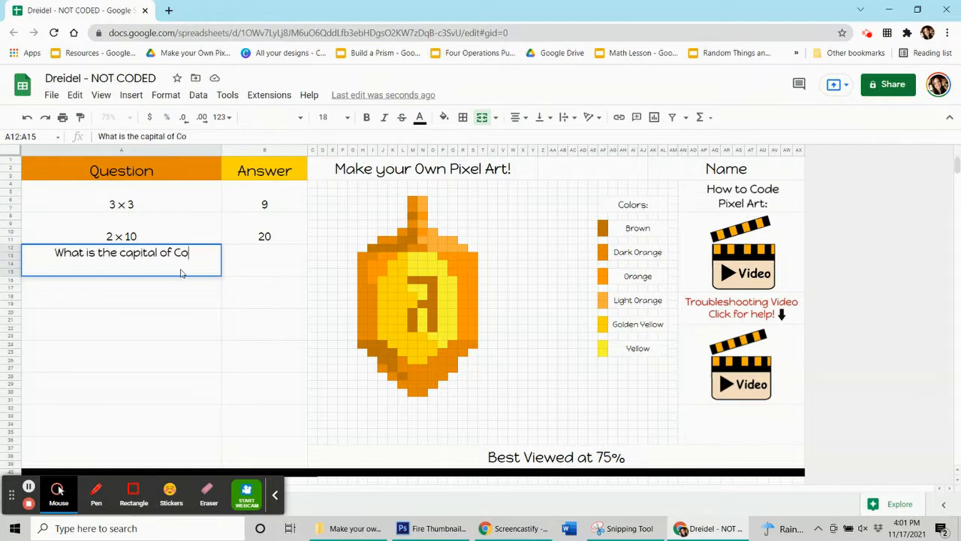
pyautogui.write('o?')
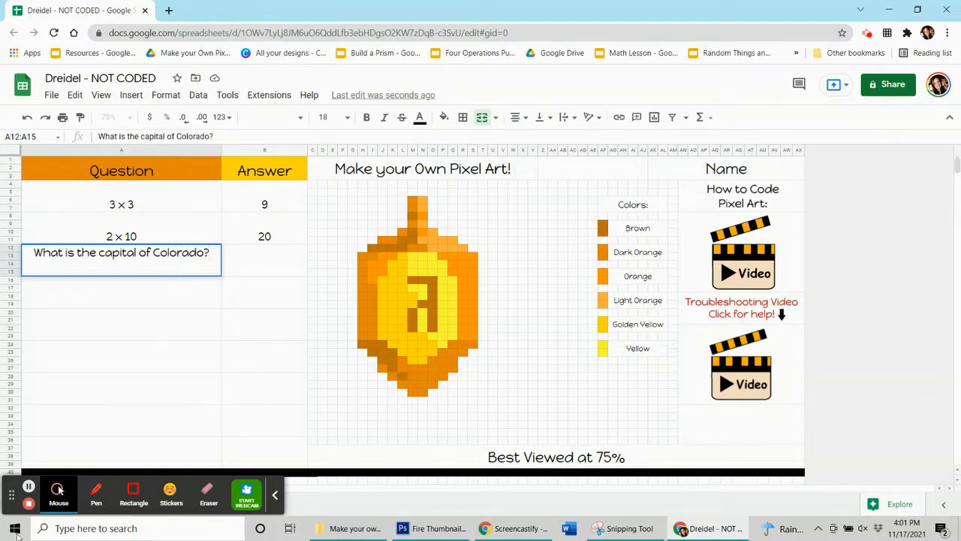
pyautogui.click(30, 488)
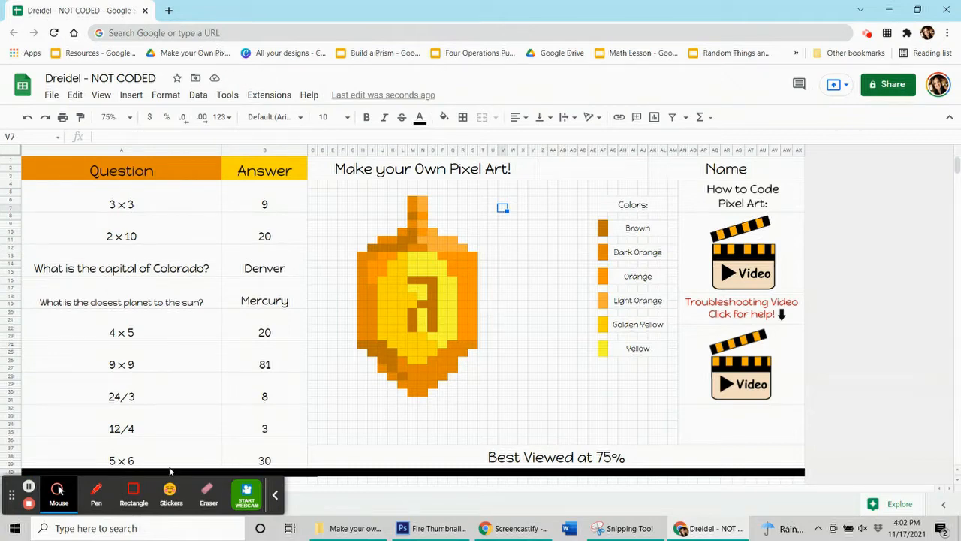
# - Examine the custom formula note and go through each answer cell from 3 x 3 down to 5 x 6
pyautogui.click(30, 488)
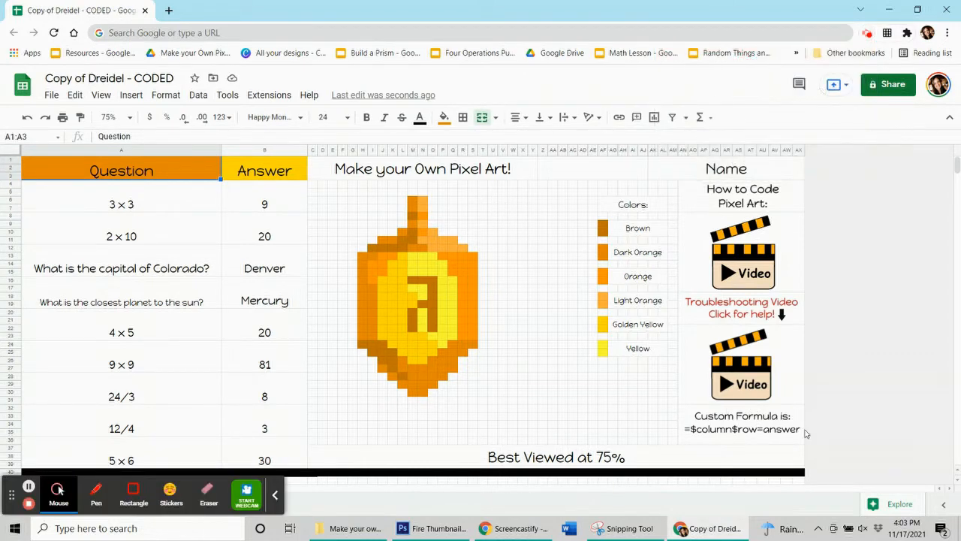
pyautogui.click(749, 434)
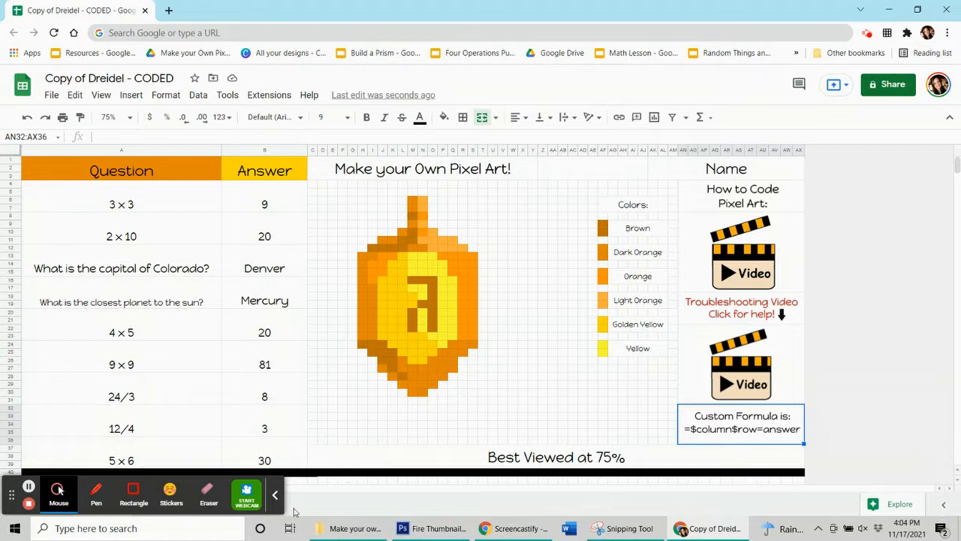
pyautogui.click(275, 494)
pyautogui.click(707, 428)
pyautogui.click(742, 434)
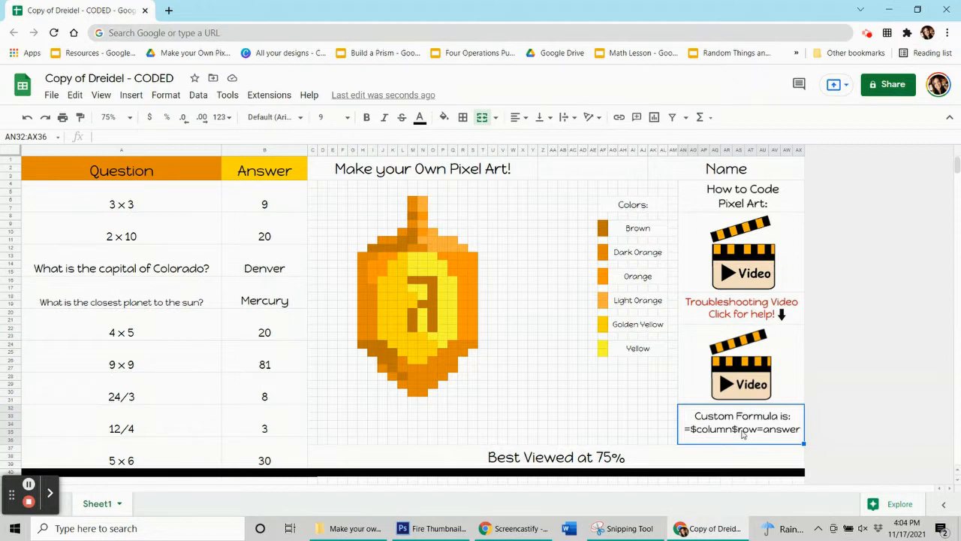
pyautogui.click(237, 204)
pyautogui.click(244, 234)
pyautogui.click(247, 267)
pyautogui.click(247, 301)
pyautogui.click(247, 334)
pyautogui.click(248, 365)
pyautogui.click(244, 396)
pyautogui.click(242, 426)
pyautogui.click(240, 455)
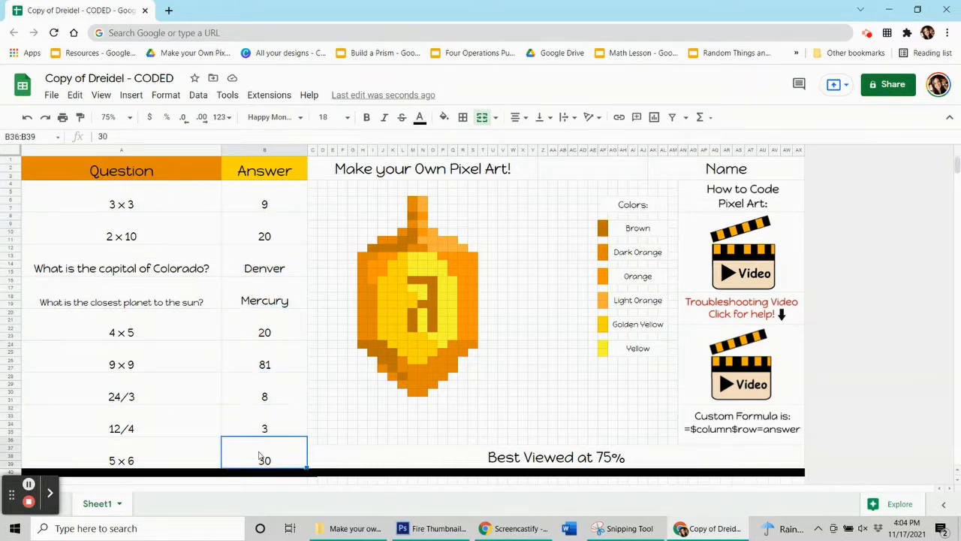
# - Compare the column, row and answer parts of the formula note with the cell references and values of the first six answers
pyautogui.click(783, 430)
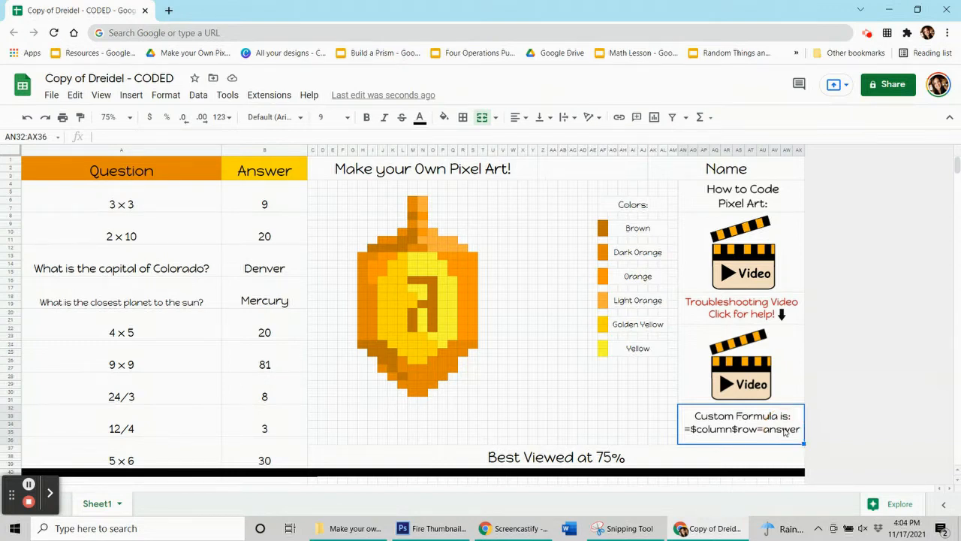
pyautogui.click(267, 201)
pyautogui.click(284, 242)
pyautogui.click(281, 266)
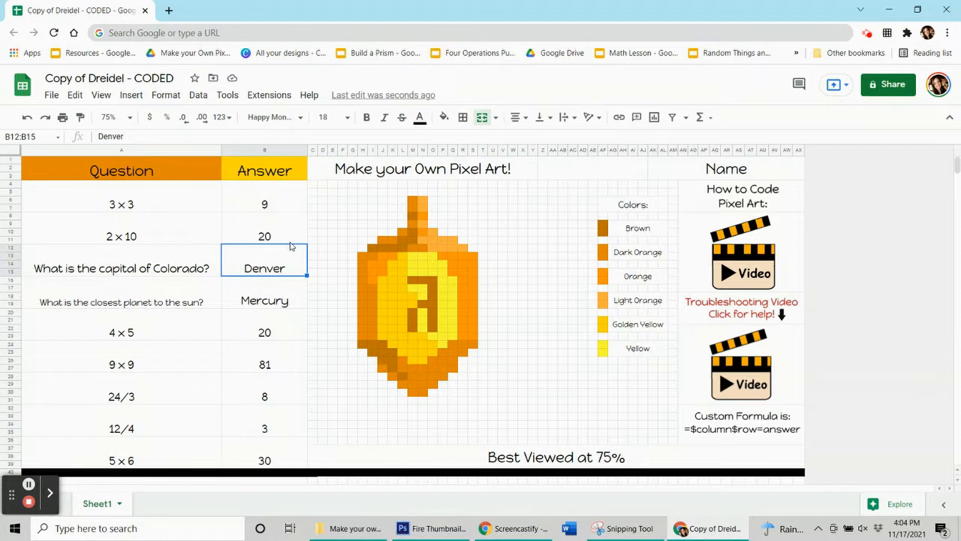
pyautogui.click(253, 202)
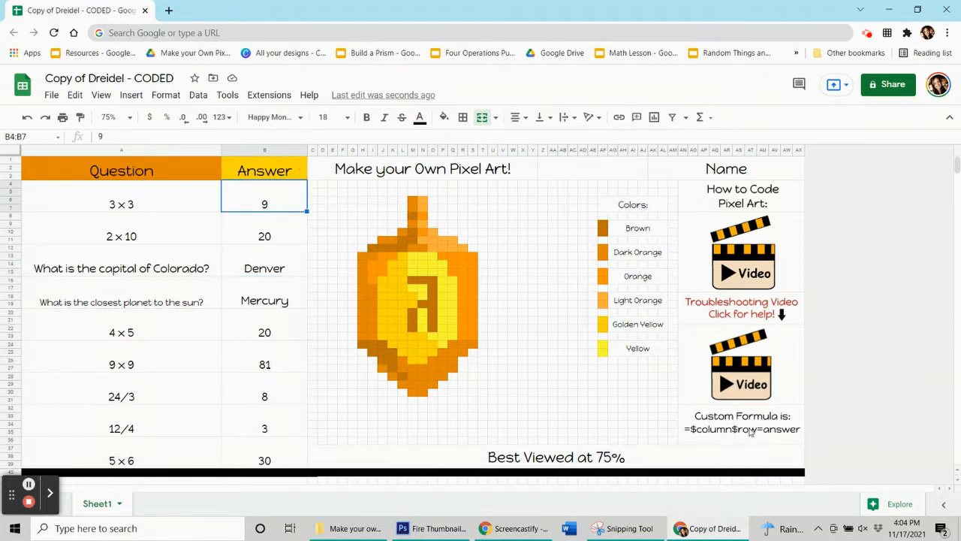
pyautogui.click(243, 201)
pyautogui.click(254, 209)
pyautogui.click(283, 227)
pyautogui.click(289, 265)
pyautogui.click(282, 308)
pyautogui.click(284, 327)
pyautogui.click(290, 366)
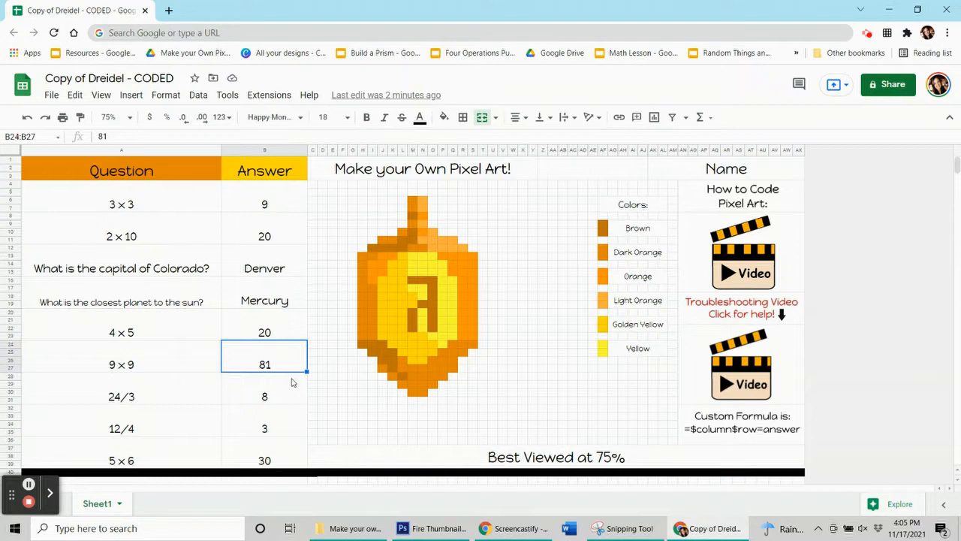
pyautogui.click(269, 207)
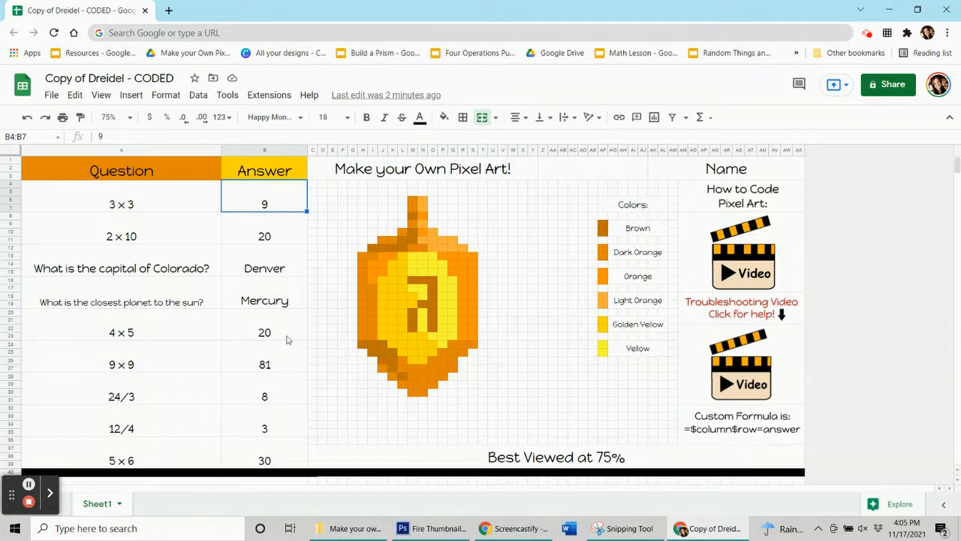
pyautogui.click(282, 373)
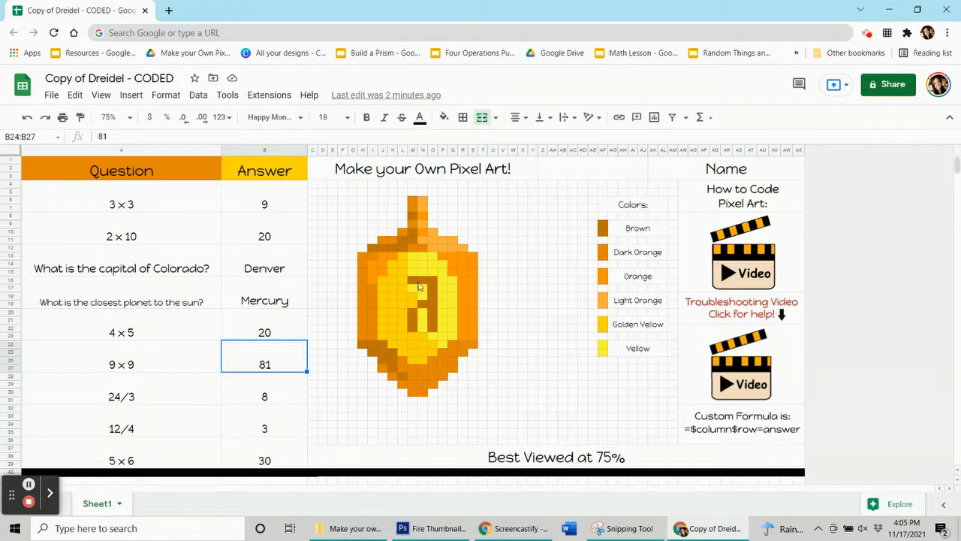
# - Inspect several coloured pixels of the dreidel and view the available fill colours for the light orange pixel in O11
pyautogui.click(412, 241)
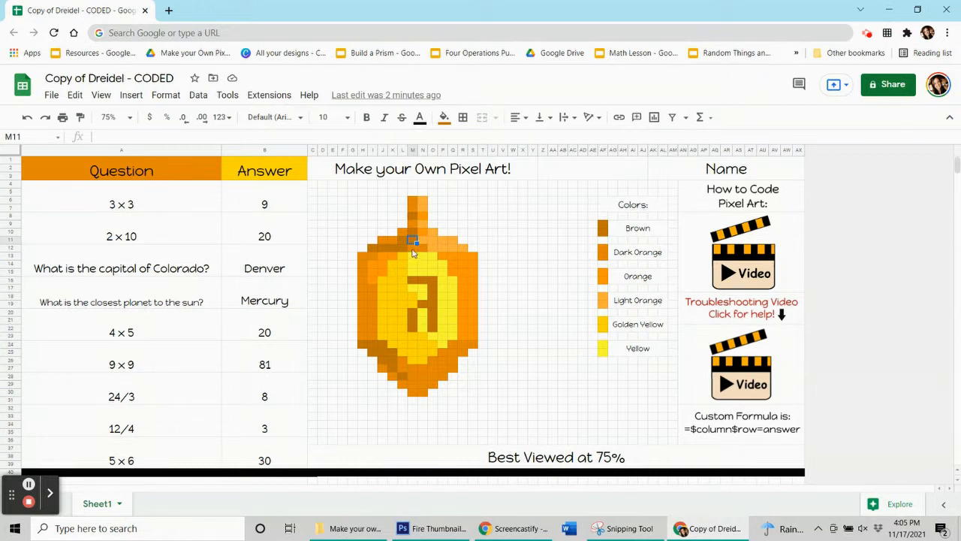
pyautogui.click(412, 249)
pyautogui.click(471, 280)
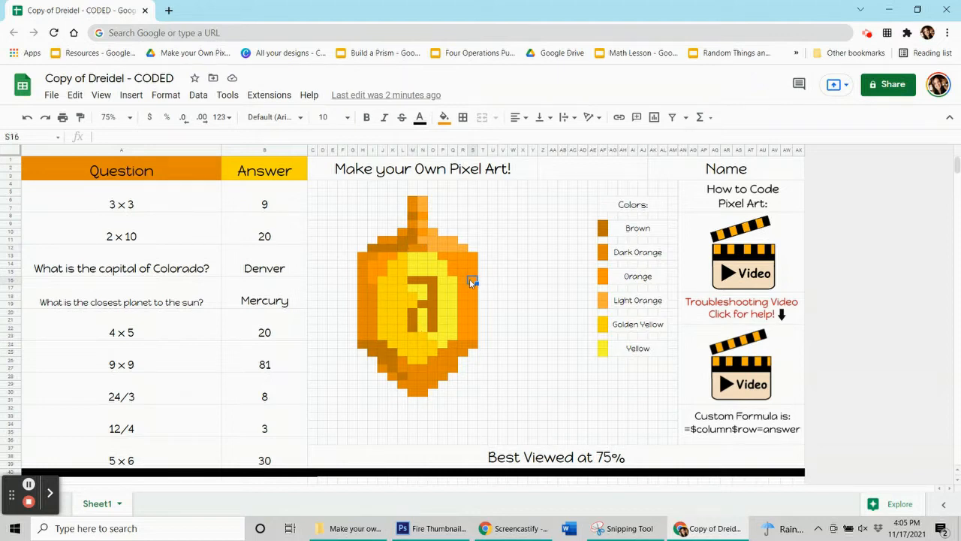
pyautogui.click(444, 239)
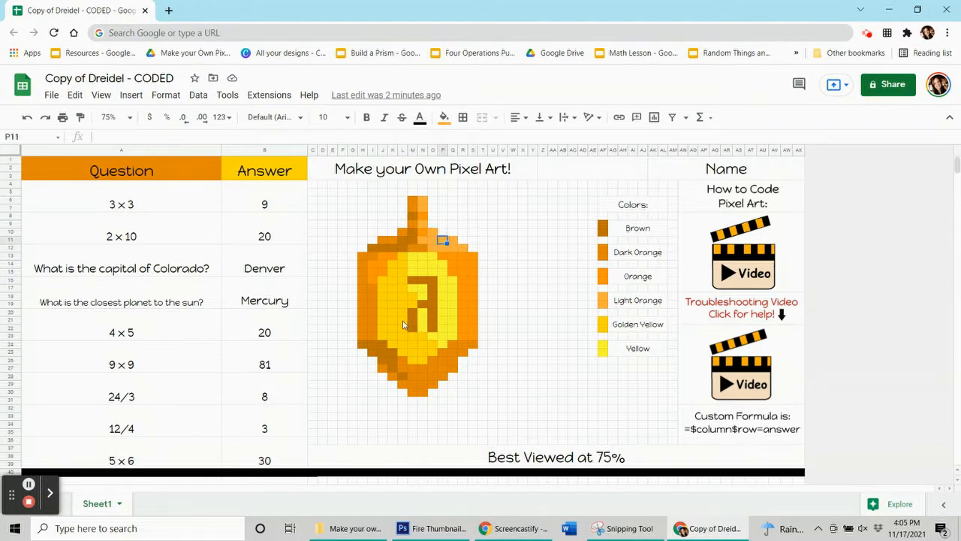
pyautogui.click(444, 304)
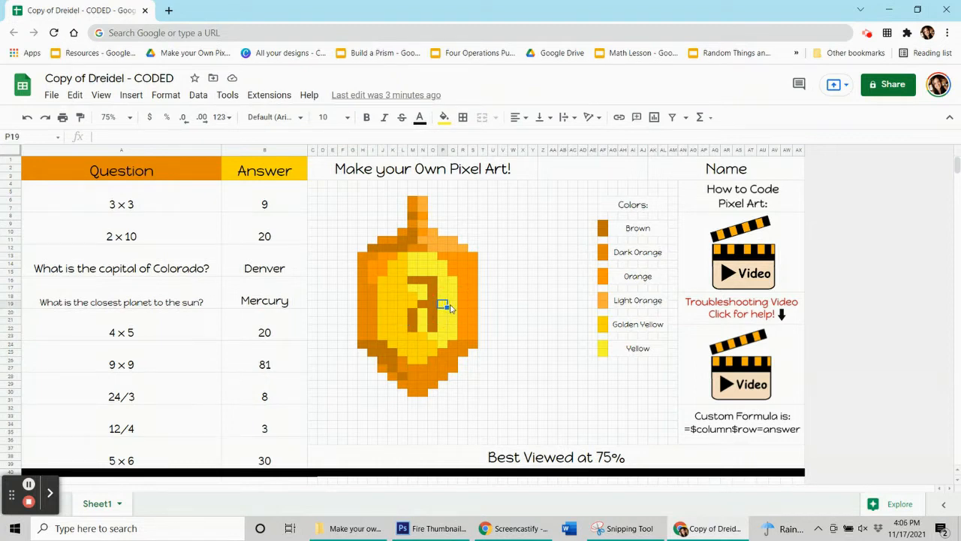
pyautogui.click(435, 241)
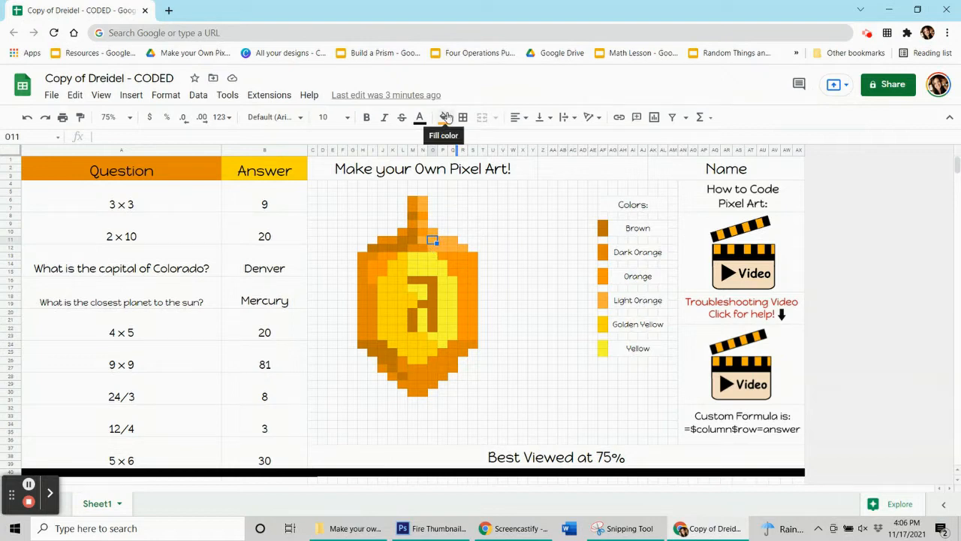
pyautogui.click(446, 118)
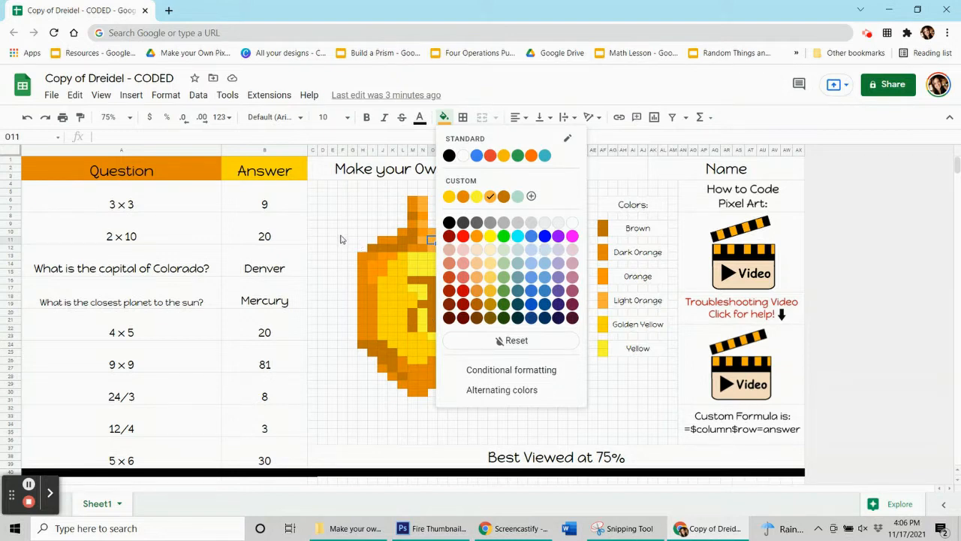
# - Start a conditional format rule for the 3 x 3 answer cell B4:B7 with the light orange custom fill colour
pyautogui.click(241, 195)
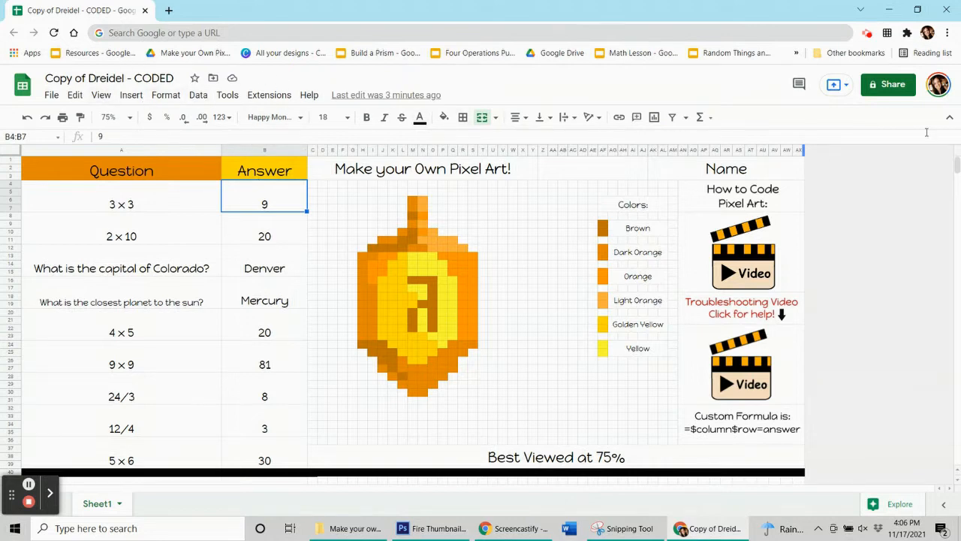
pyautogui.click(163, 94)
pyautogui.click(203, 310)
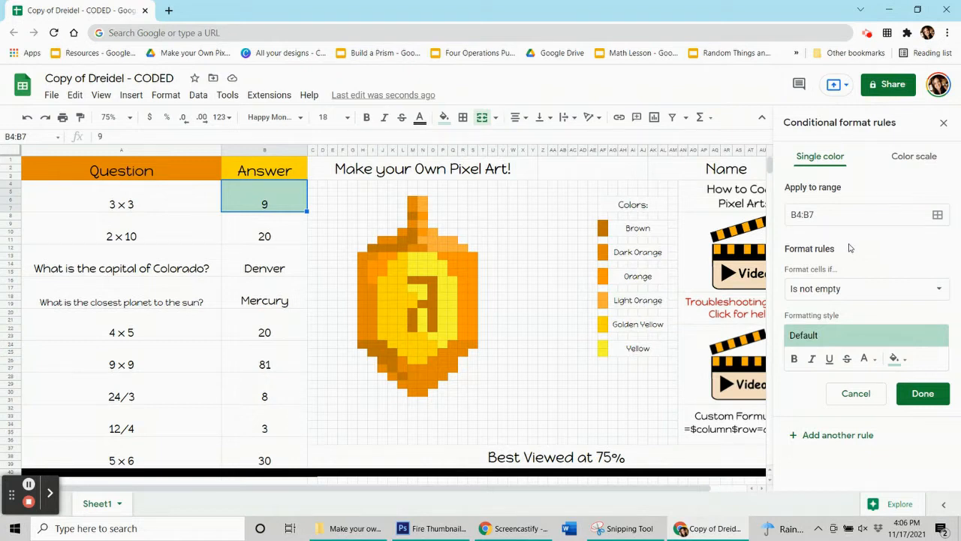
pyautogui.click(897, 359)
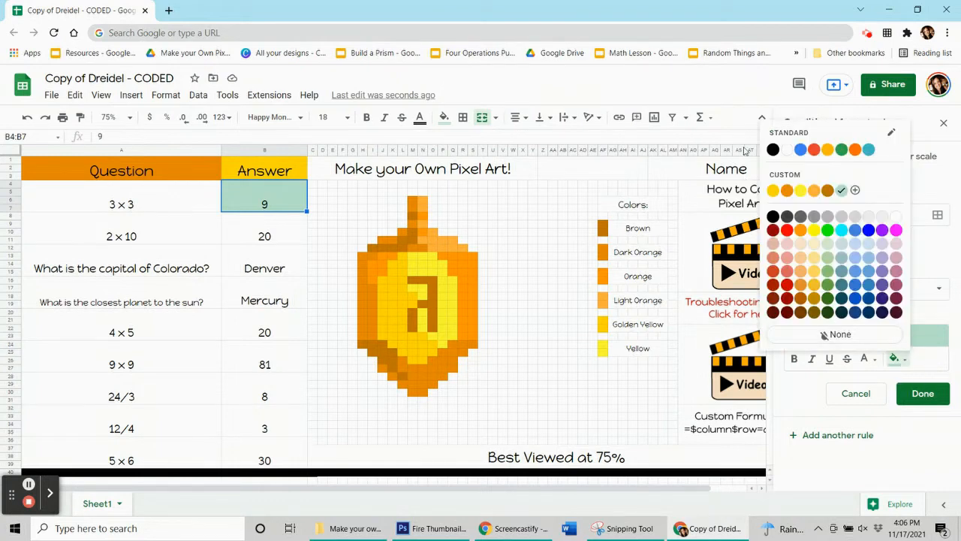
pyautogui.click(812, 193)
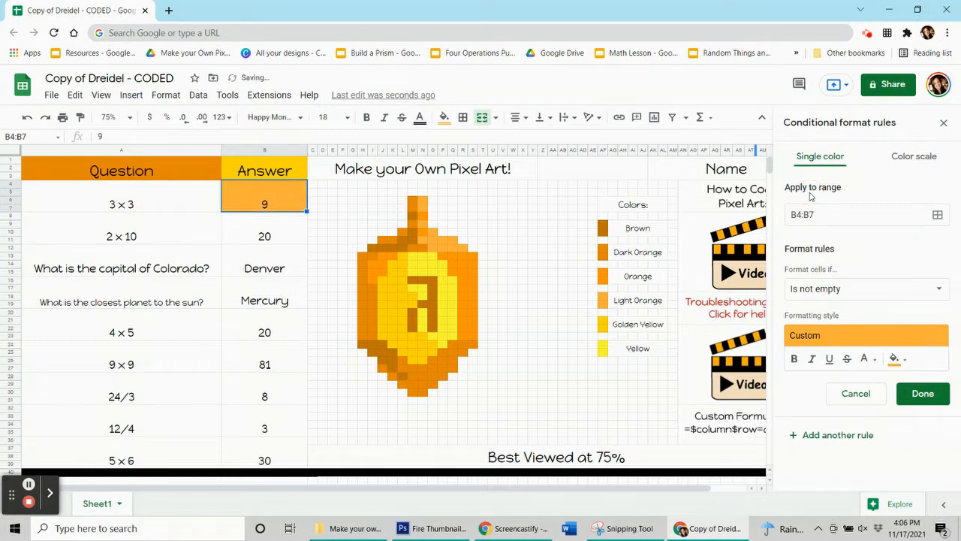
# - Set the rule's condition to the custom formula =$b$4=9 and save the rule
pyautogui.click(811, 291)
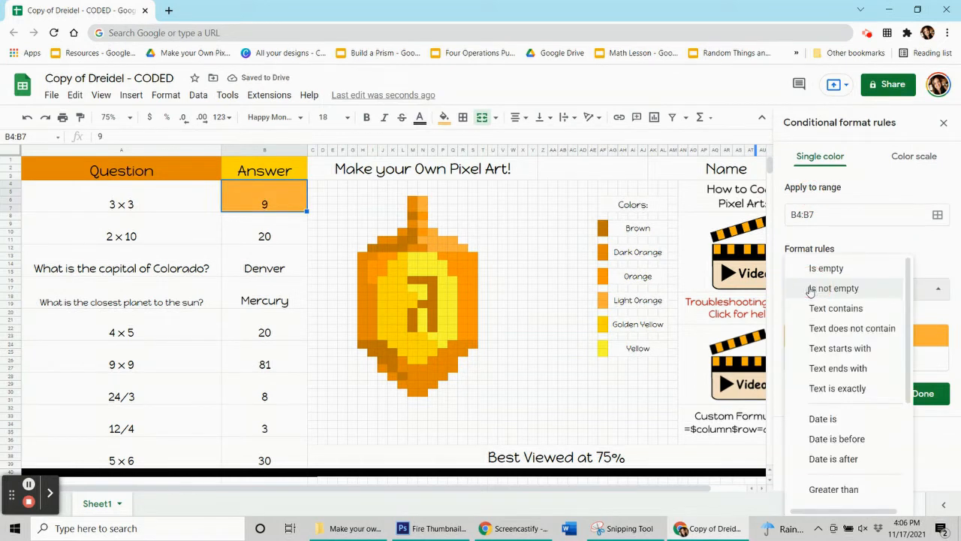
pyautogui.scroll(-4, 810, 290)
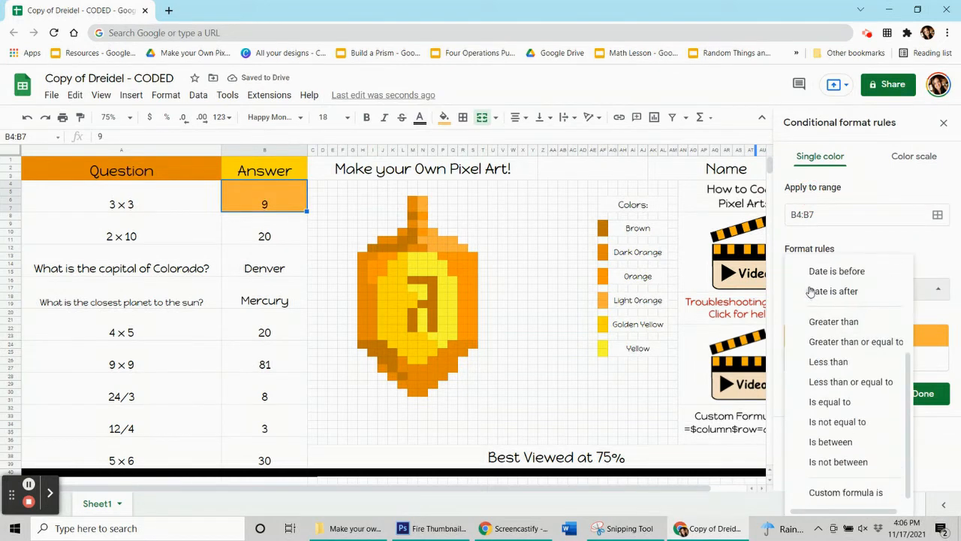
pyautogui.click(853, 492)
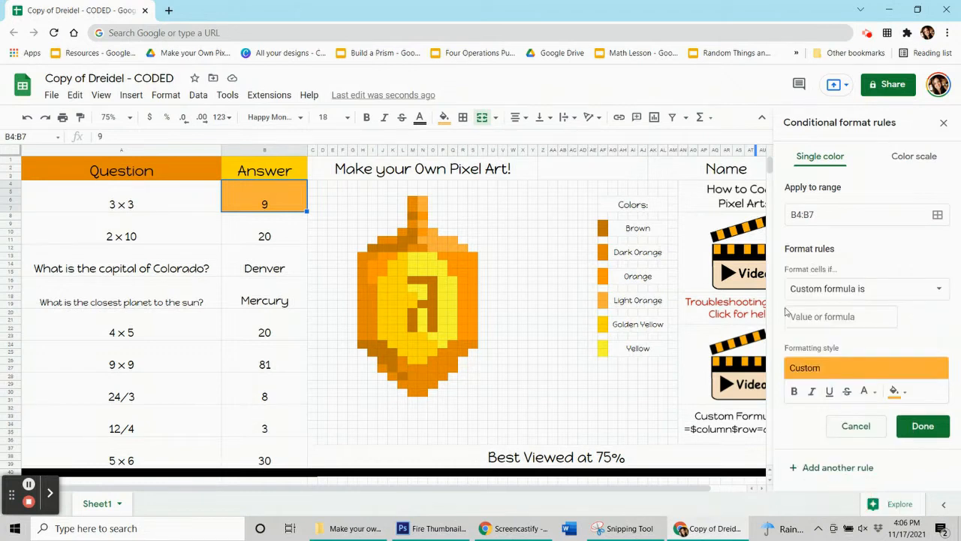
pyautogui.click(791, 316)
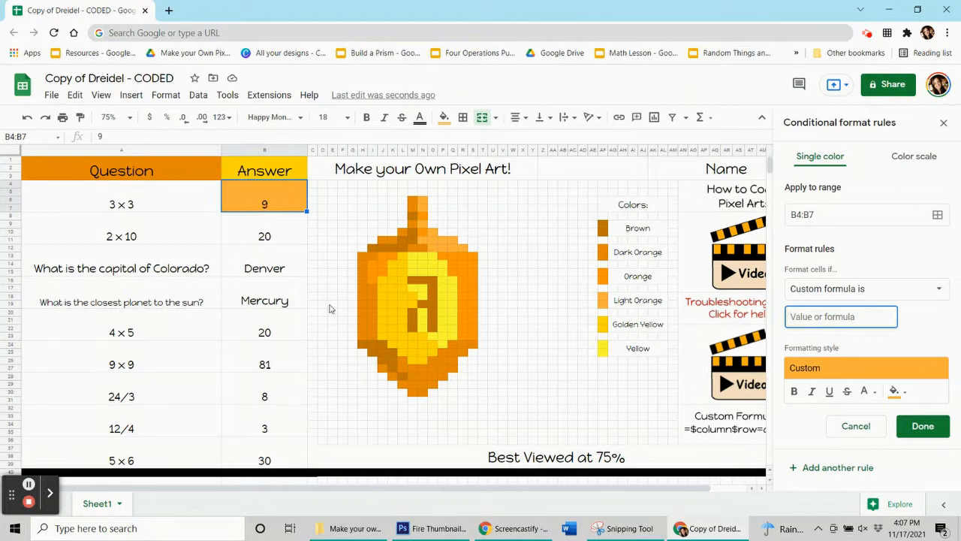
pyautogui.write('=$b$4=9')
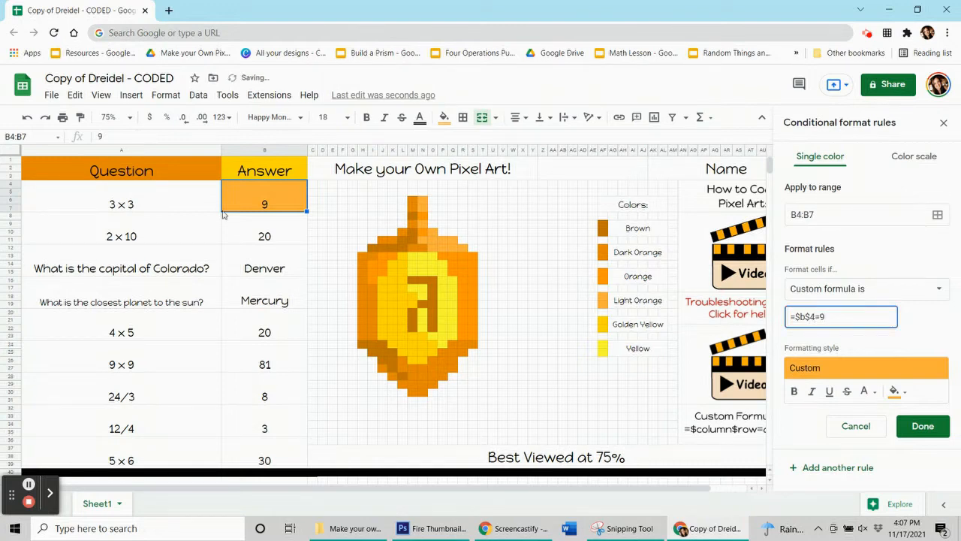
pyautogui.click(922, 425)
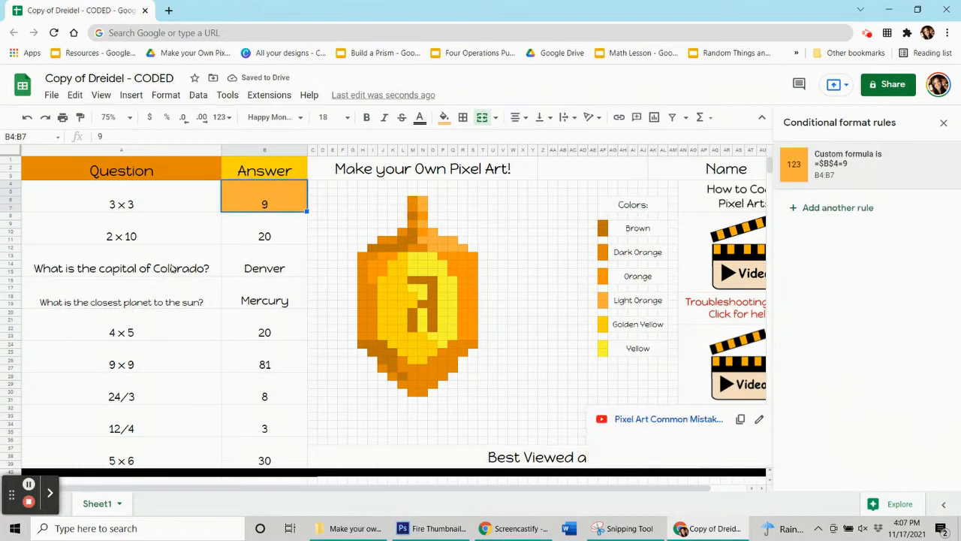
# - Test the rule by replacing the 3 x 3 answer with the wrong value 1, and re-enter 9
pyautogui.click(257, 239)
pyautogui.click(241, 208)
pyautogui.press('Delete')
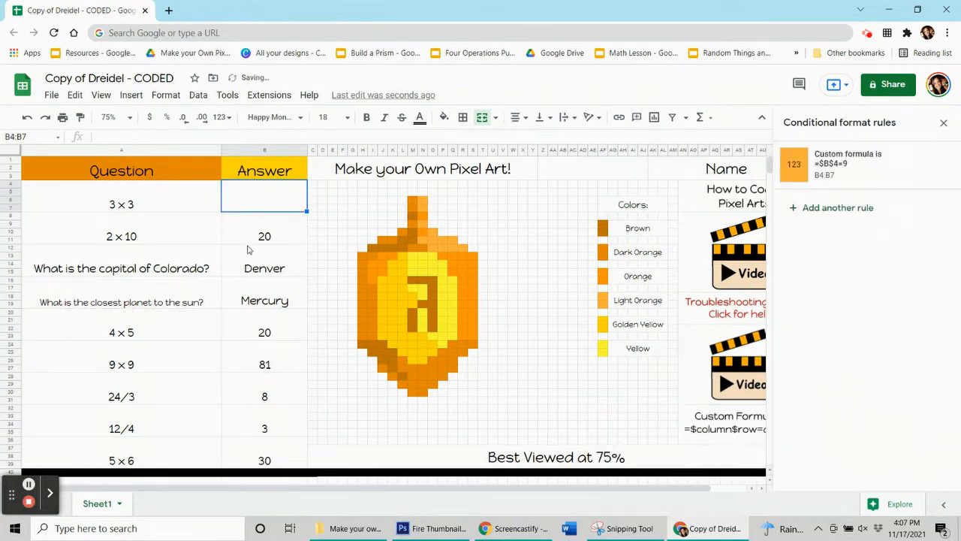
pyautogui.write('1')
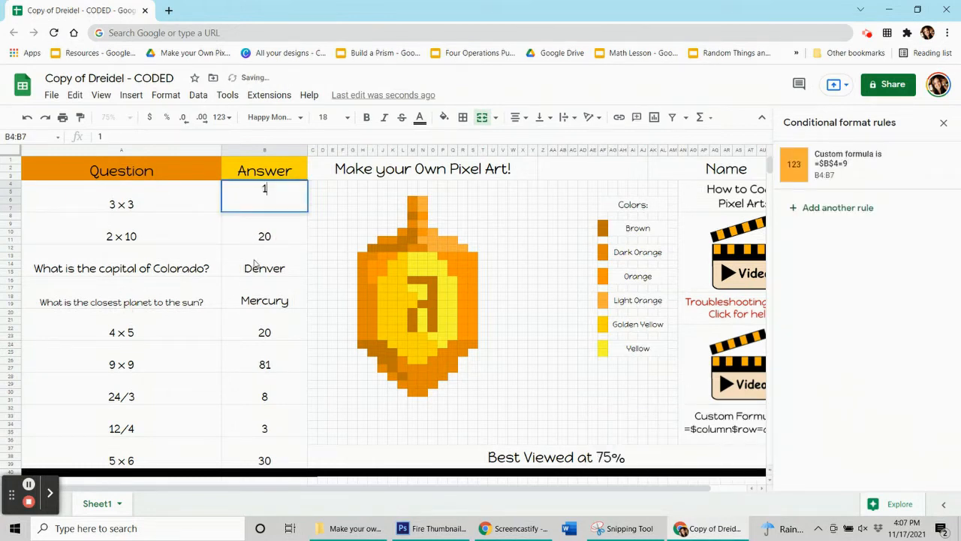
pyautogui.click(257, 263)
pyautogui.click(260, 208)
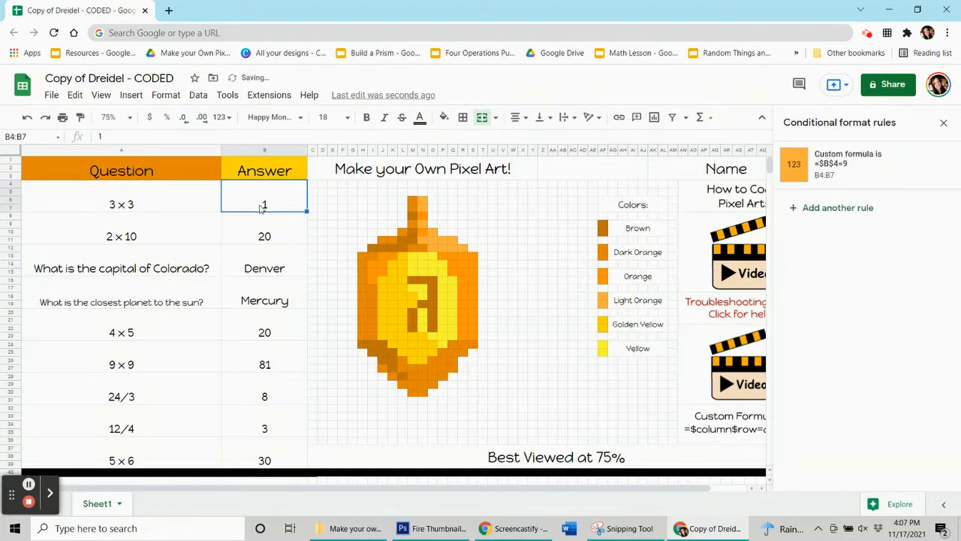
pyautogui.write('9')
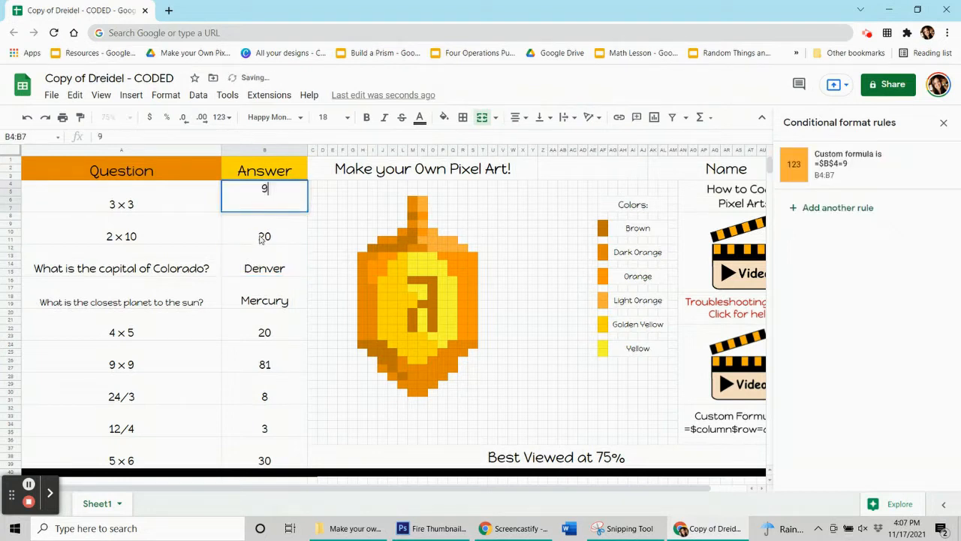
pyautogui.press('Return')
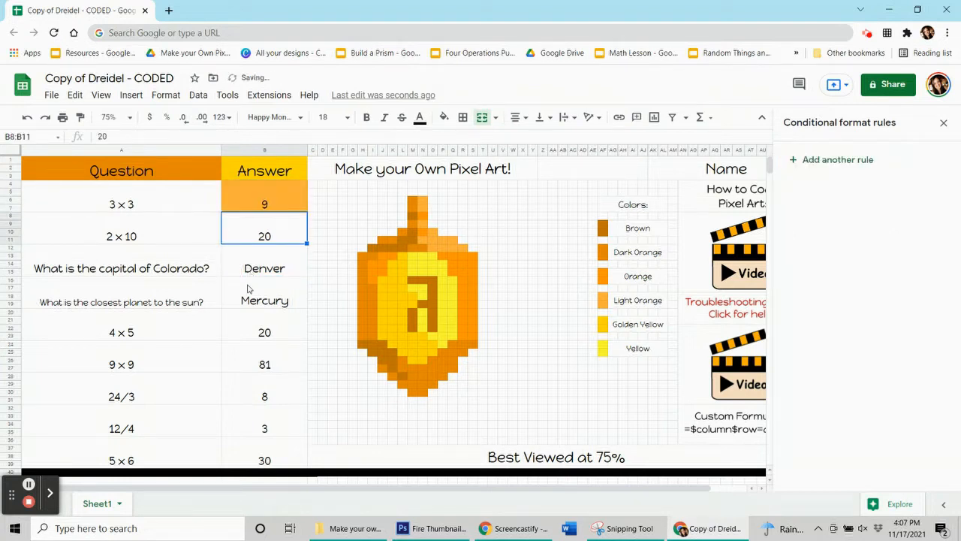
# - Extend the 3 x 3 answer's rule to the light orange pixels N6:N7, N9, N11, O10:O12, P11:Q12 and R12, and save it
pyautogui.click(273, 208)
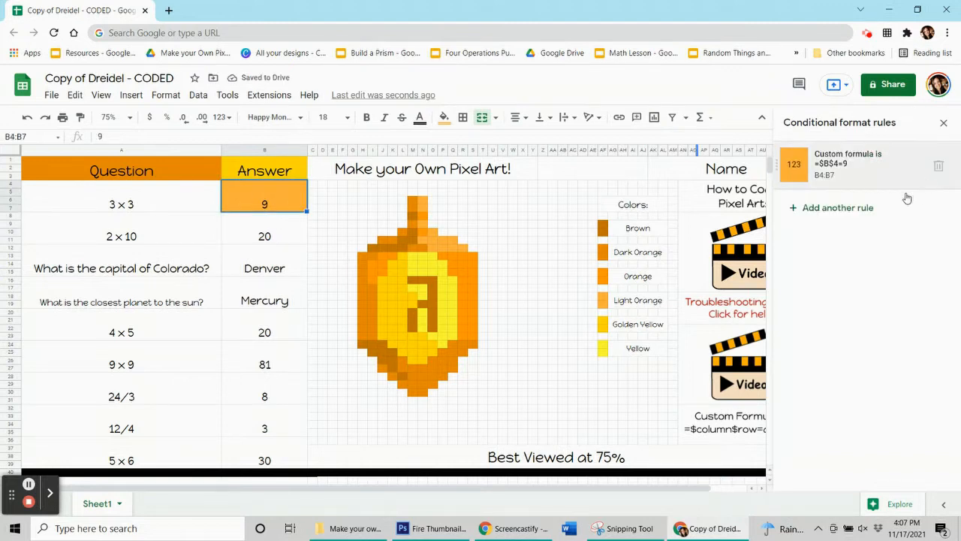
pyautogui.click(846, 166)
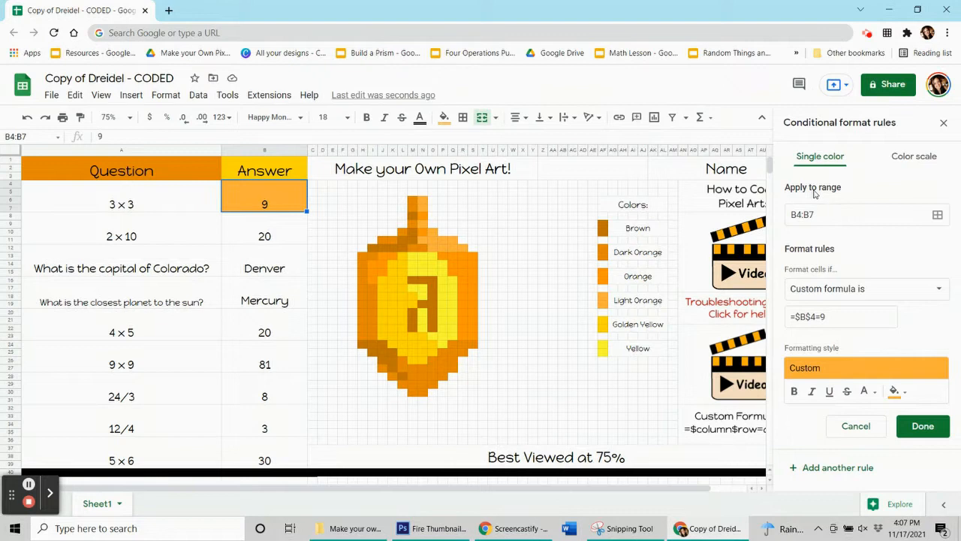
pyautogui.click(937, 216)
pyautogui.moveTo(535, 224); pyautogui.dragTo(224, 236)
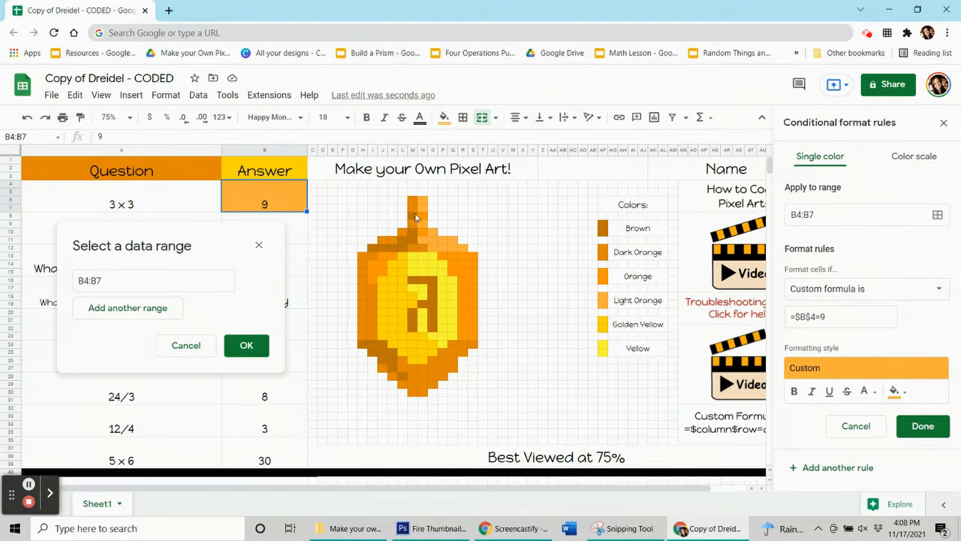
pyautogui.moveTo(426, 203); pyautogui.dragTo(425, 212)
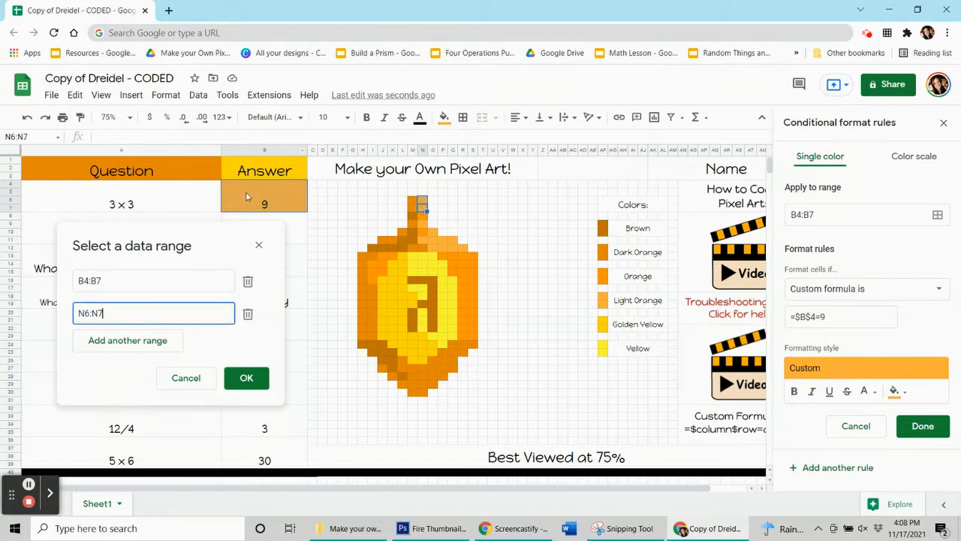
pyautogui.keyDown('ctrl'); pyautogui.click(422, 224); pyautogui.keyUp('ctrl')
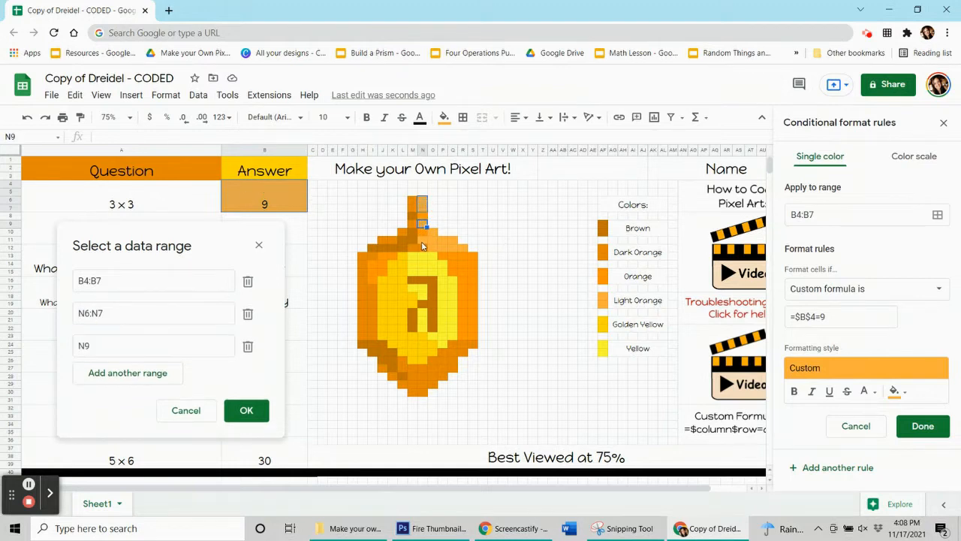
pyautogui.keyDown('ctrl'); pyautogui.click(421, 240); pyautogui.keyUp('ctrl')
pyautogui.moveTo(432, 232); pyautogui.dragTo(451, 245)
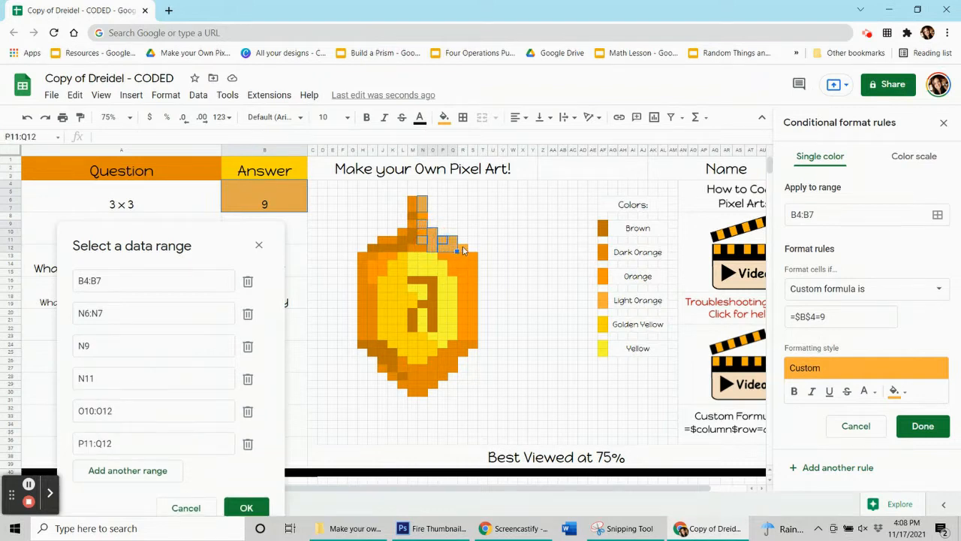
pyautogui.keyDown('ctrl'); pyautogui.click(463, 249); pyautogui.keyUp('ctrl')
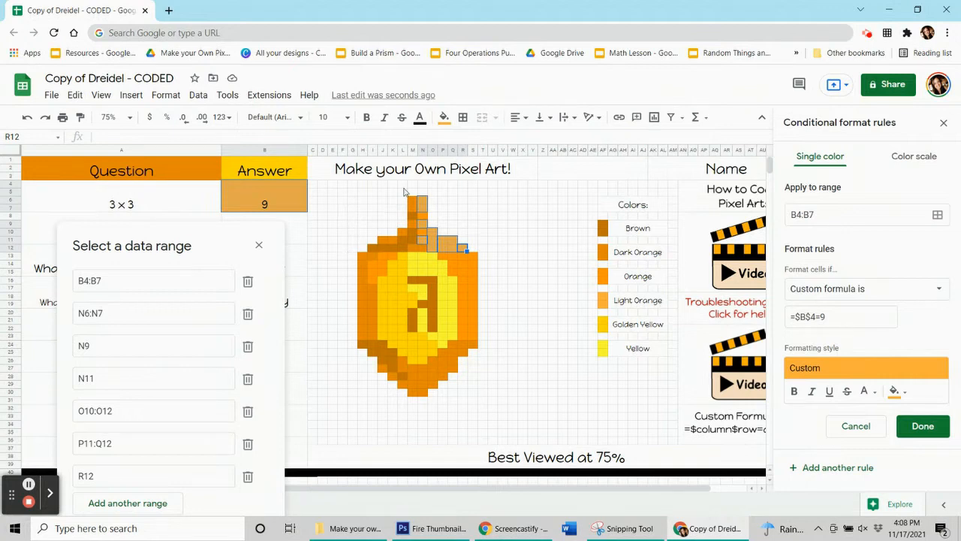
pyautogui.click(199, 230)
pyautogui.moveTo(198, 183); pyautogui.dragTo(195, 86)
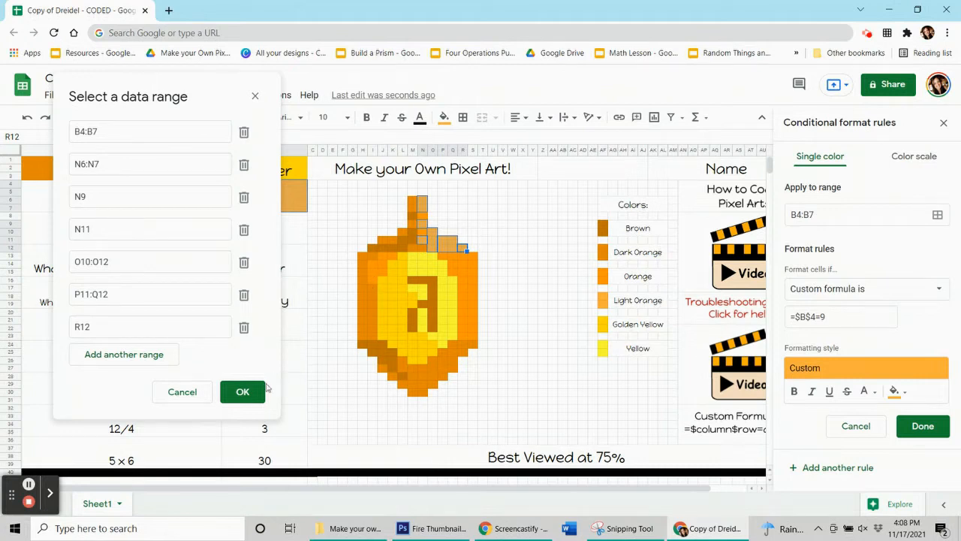
pyautogui.click(243, 391)
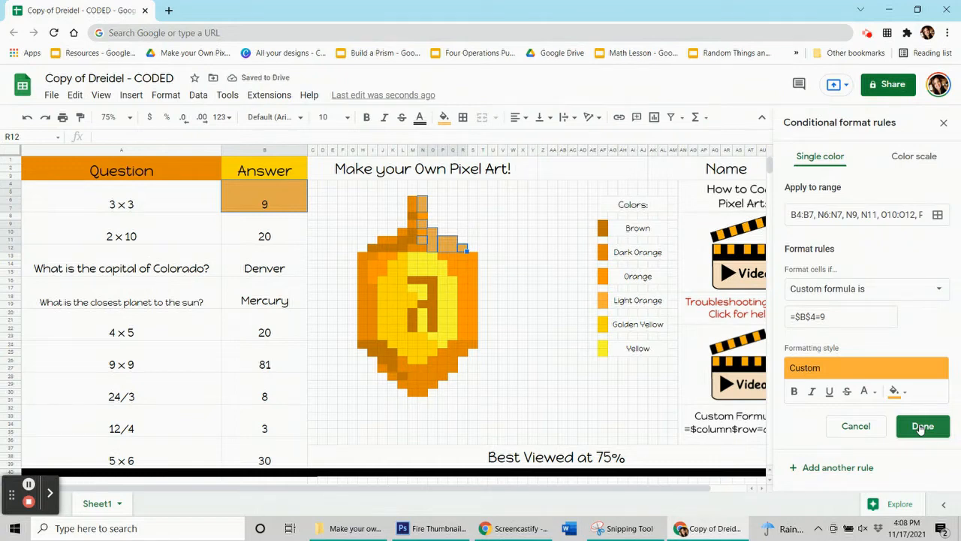
pyautogui.click(922, 426)
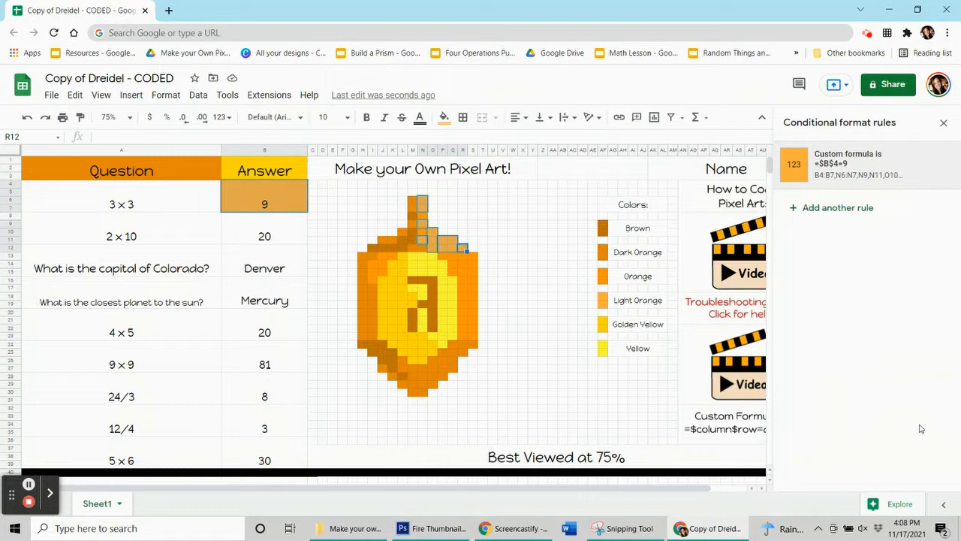
# - Reset the manual fill colour of the selected answer cell and light orange pixels
pyautogui.click(444, 118)
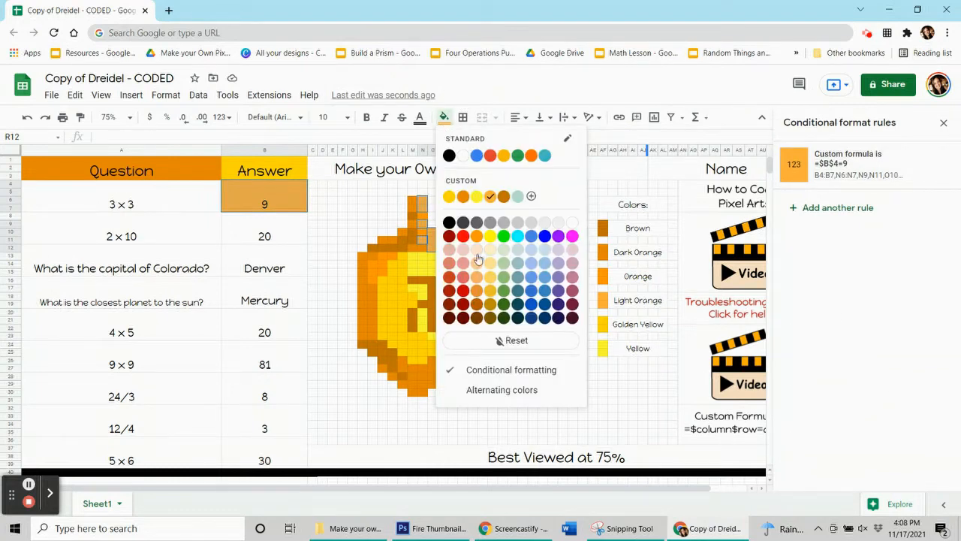
pyautogui.click(513, 343)
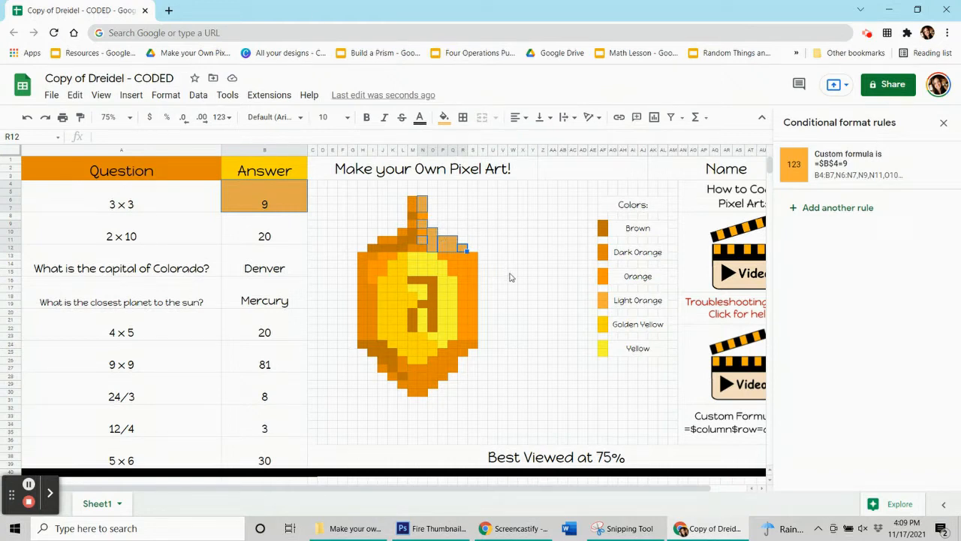
pyautogui.click(183, 364)
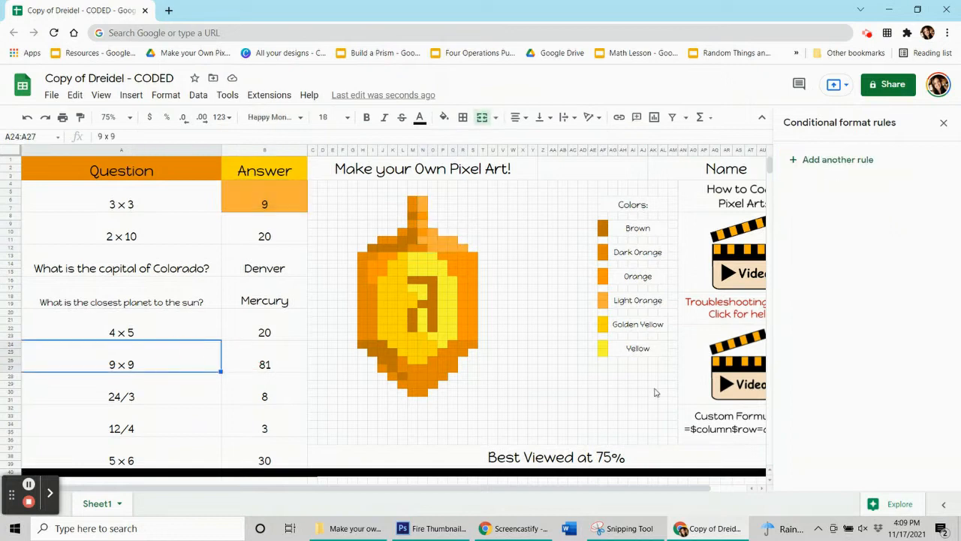
# - Test the pixel colouring by clearing the 3 x 3 answer and re-entering 9
pyautogui.click(284, 198)
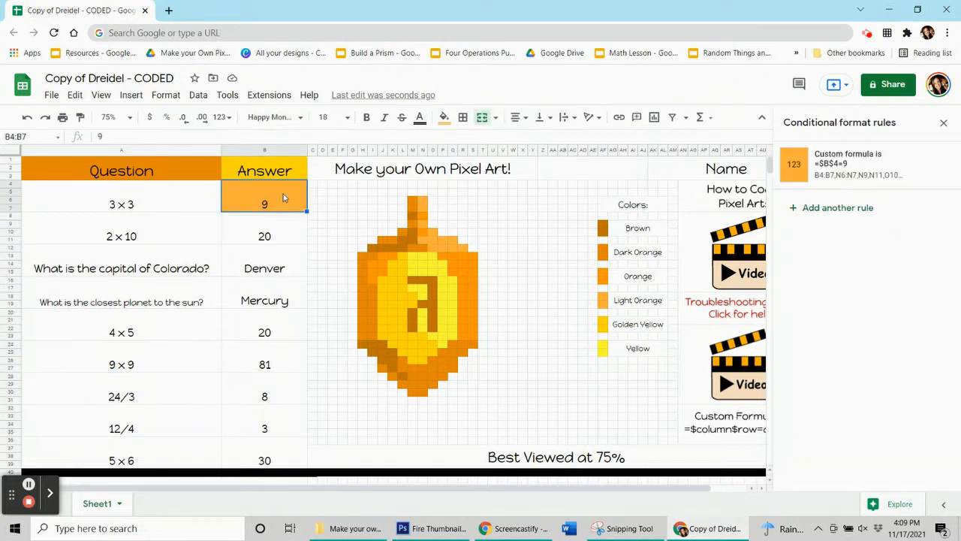
pyautogui.press('Delete')
pyautogui.click(272, 259)
pyautogui.click(266, 210)
pyautogui.write('9')
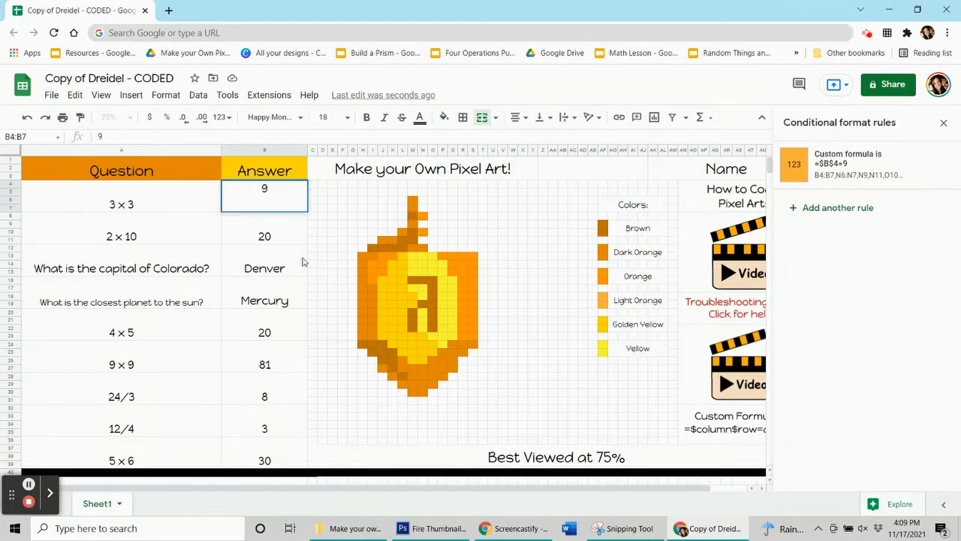
pyautogui.click(277, 239)
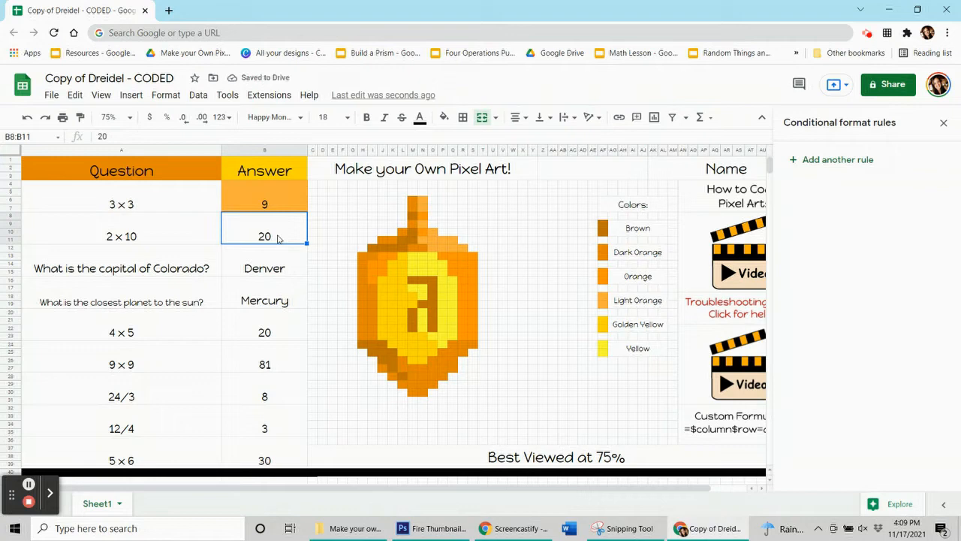
# - Clear the 3 x 3 answer in B4:B7 so the light orange pixels are hidden
pyautogui.click(269, 196)
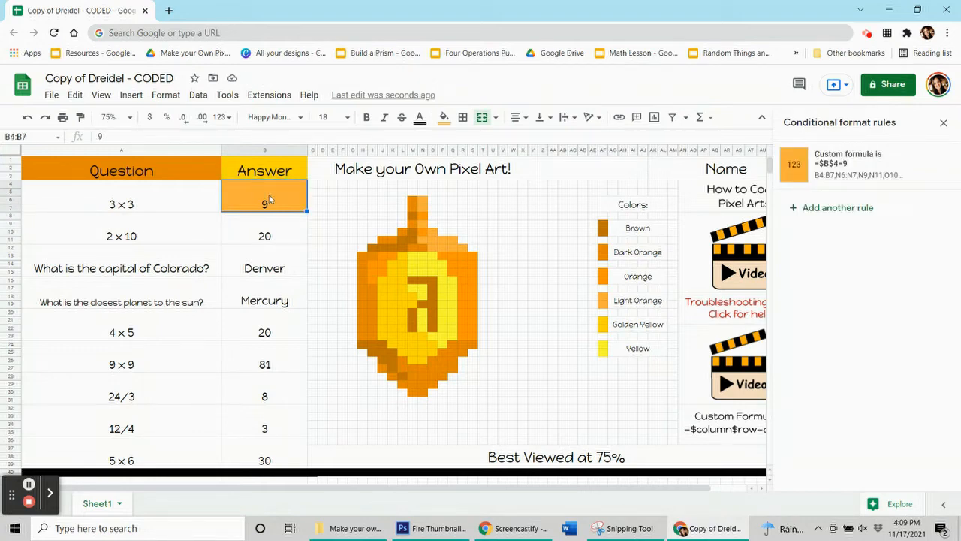
pyautogui.press('Delete')
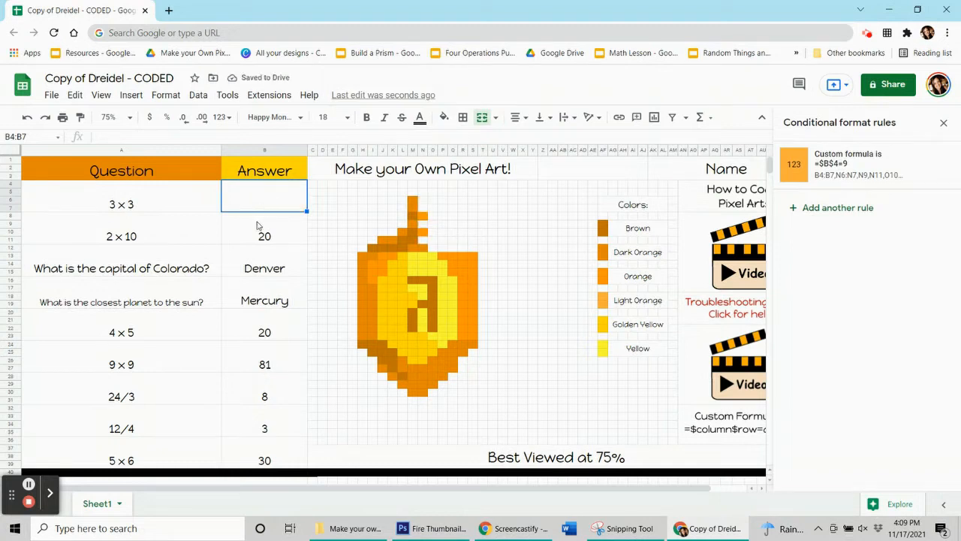
pyautogui.click(251, 231)
pyautogui.click(263, 201)
pyautogui.click(257, 226)
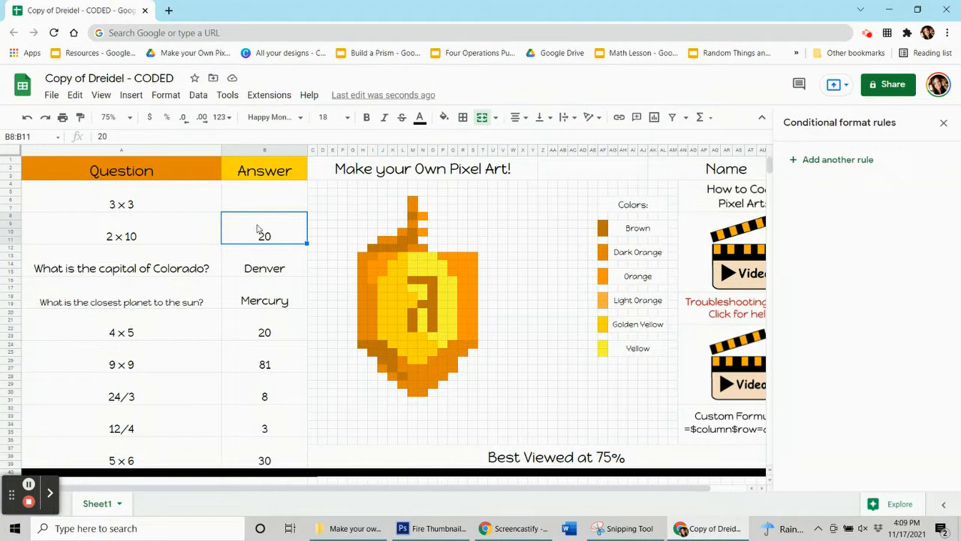
pyautogui.click(630, 350)
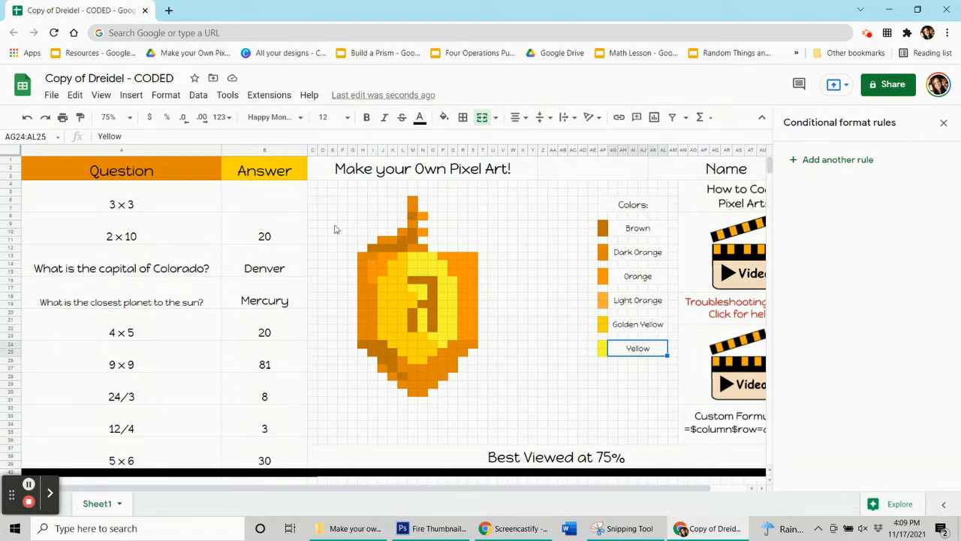
# - Add a conditional format rule to the 2 x 10 answer in B8:B11 using the dreidel's yellow fill colour
pyautogui.click(272, 233)
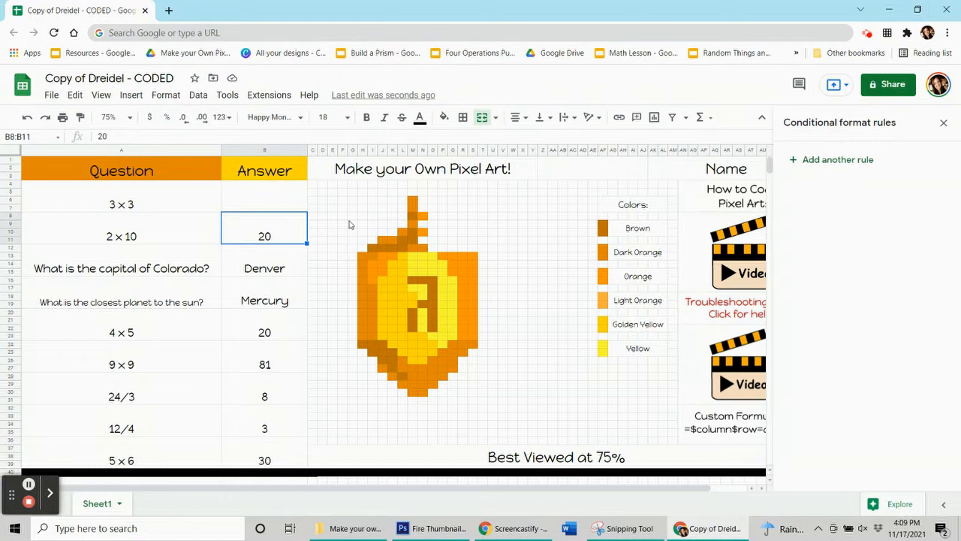
pyautogui.click(424, 265)
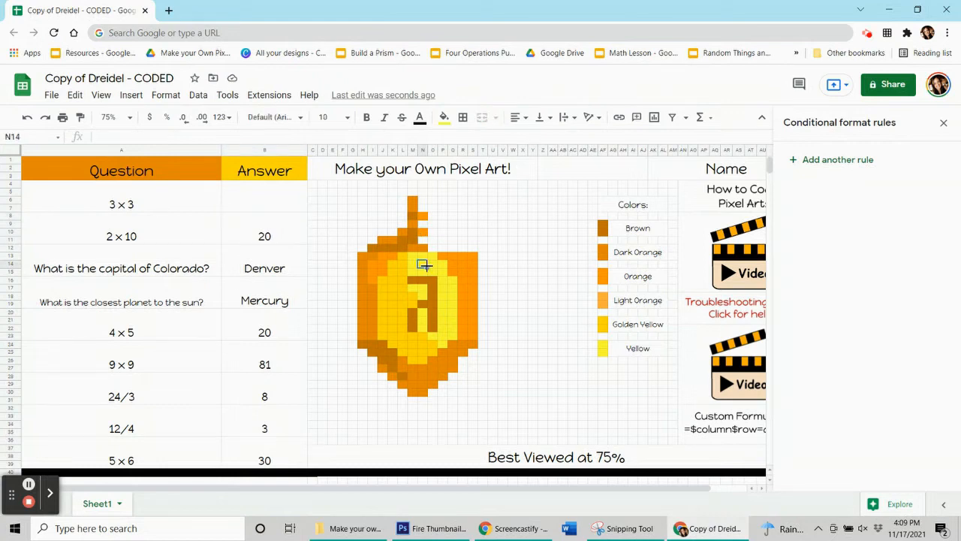
pyautogui.click(444, 117)
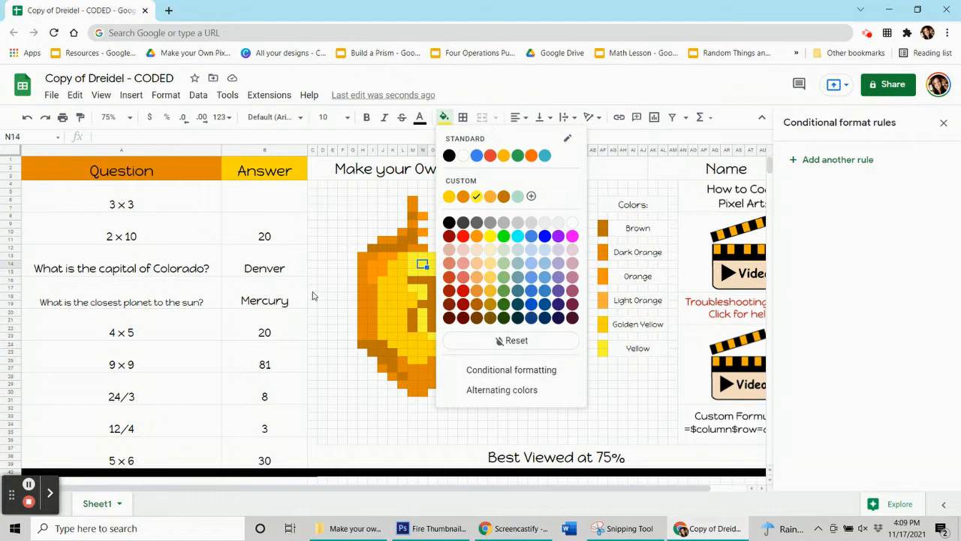
pyautogui.click(423, 273)
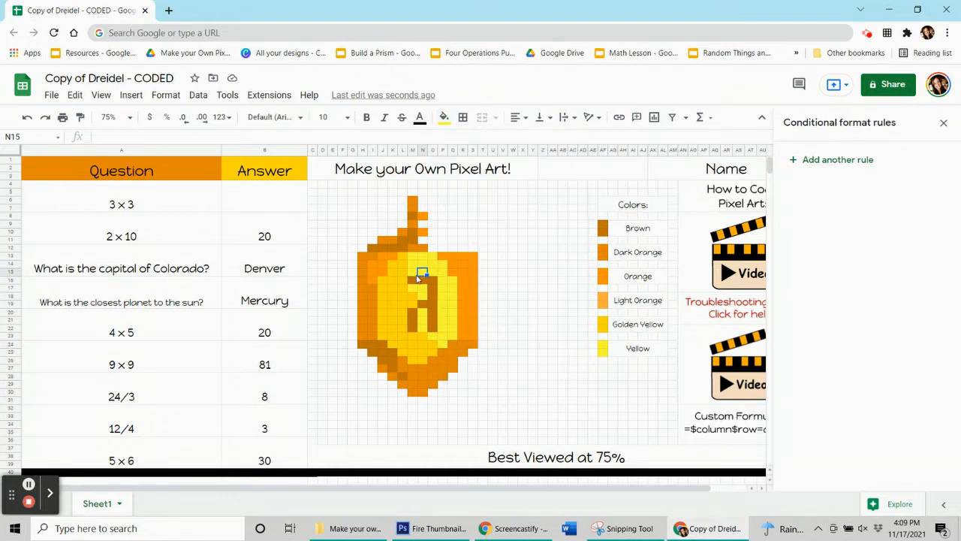
pyautogui.click(276, 230)
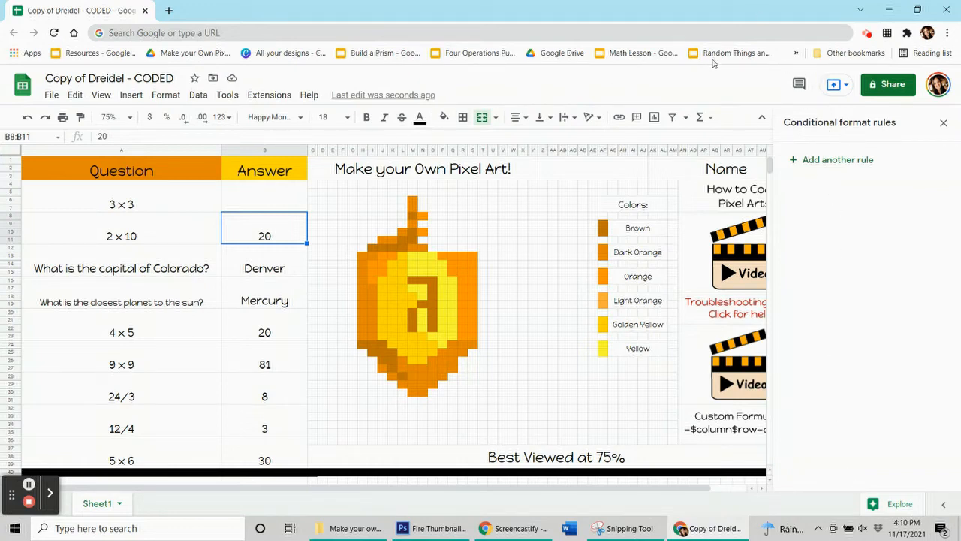
pyautogui.click(841, 163)
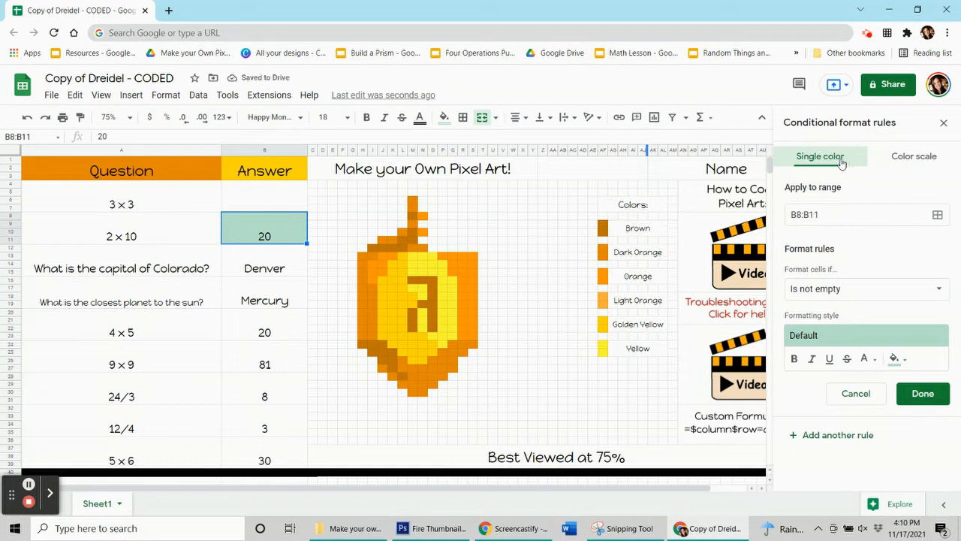
pyautogui.click(901, 359)
pyautogui.click(801, 190)
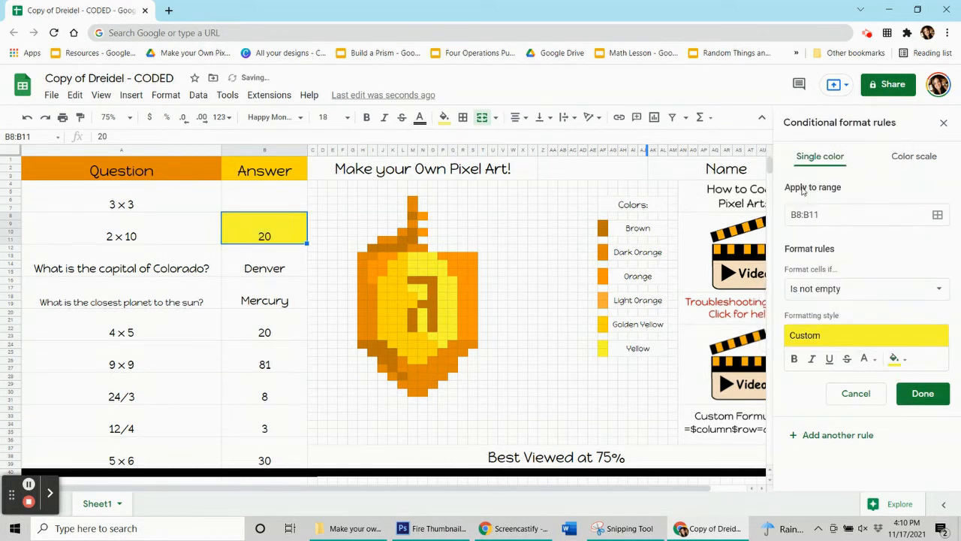
# - Make the 2 x 10 answer's rule depend on the custom formula =$b$8=20
pyautogui.click(813, 292)
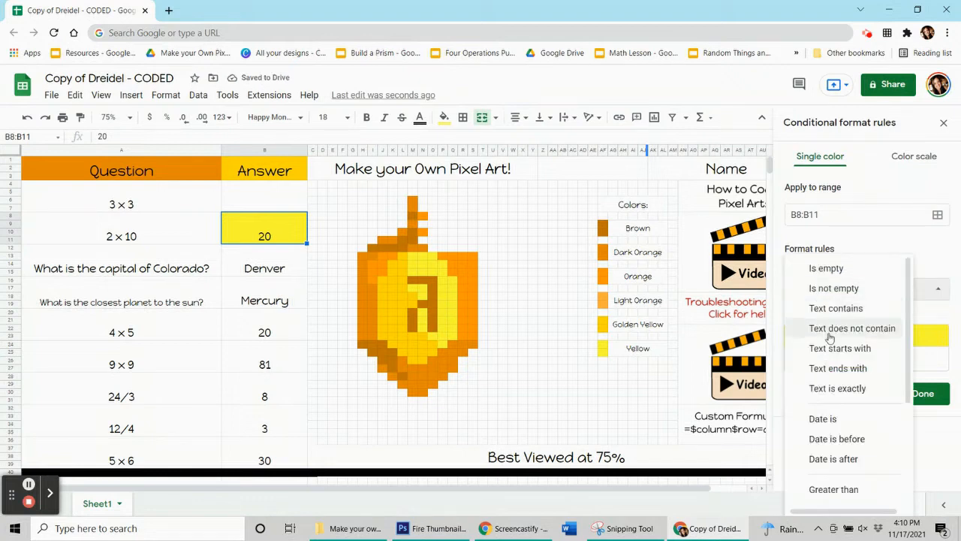
pyautogui.scroll(-5, 831, 342)
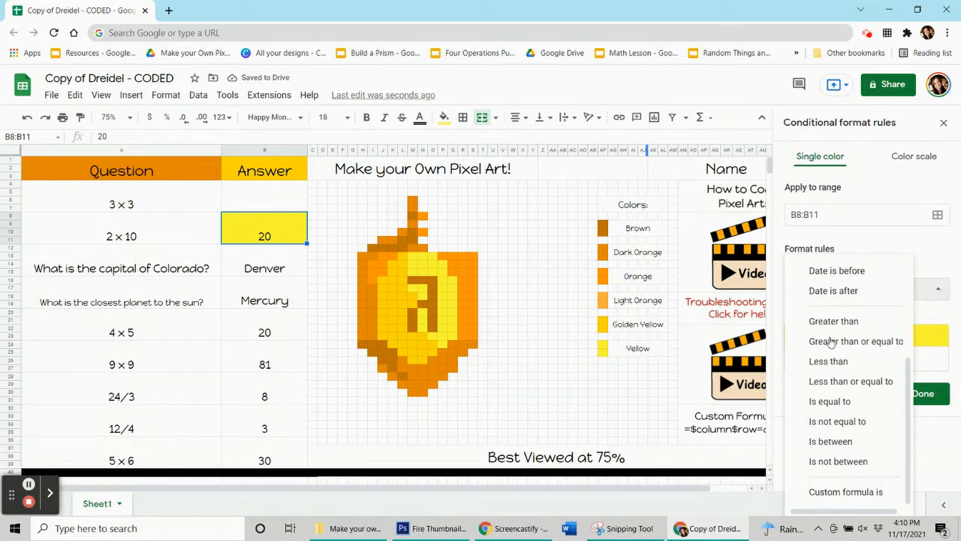
pyautogui.click(841, 492)
pyautogui.click(825, 319)
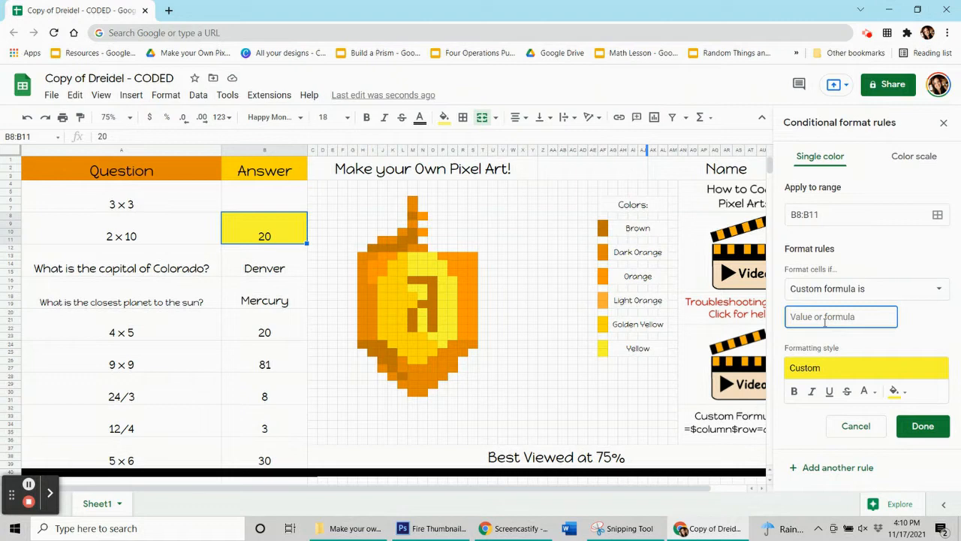
pyautogui.write('=$b$8=20')
# - Extend the 2 x 10 answer's rule to the yellow pixels M13, O13, N15, P14, P16, Q17, P18 and Q20
pyautogui.click(938, 216)
pyautogui.moveTo(487, 222); pyautogui.dragTo(132, 168)
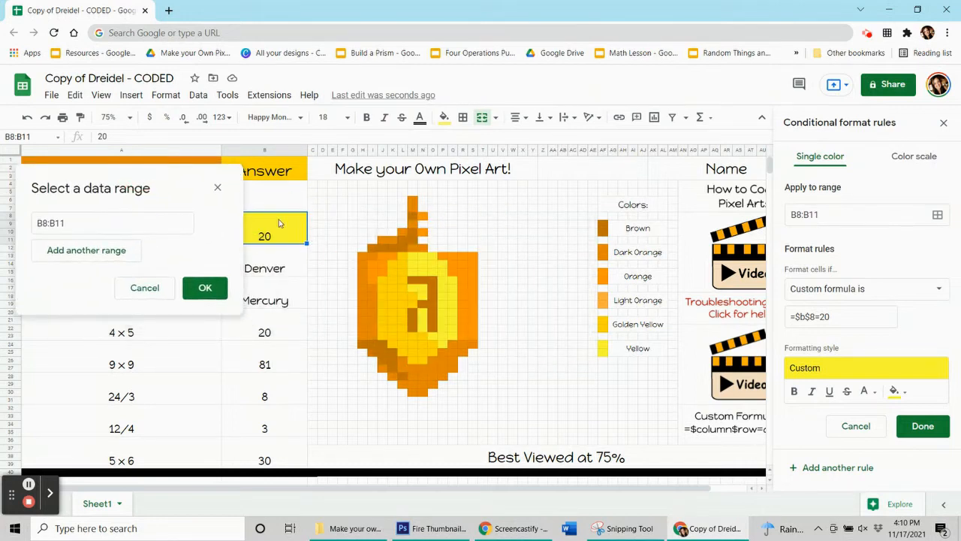
pyautogui.click(412, 257)
pyautogui.click(432, 256)
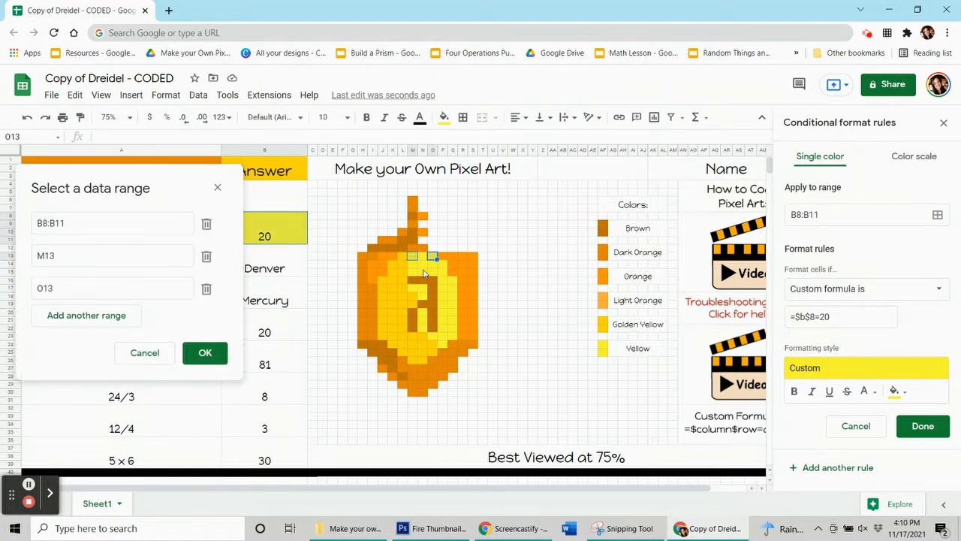
pyautogui.click(422, 272)
pyautogui.click(442, 266)
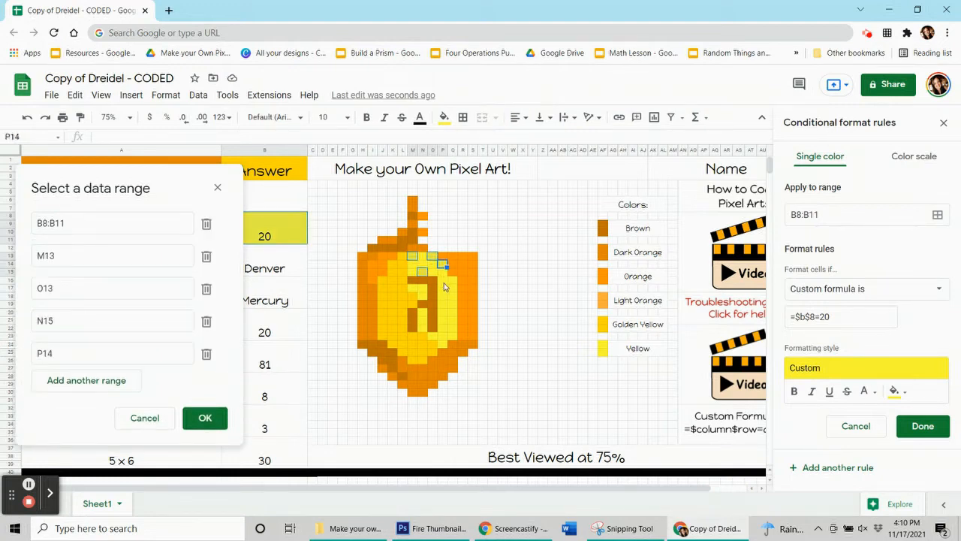
pyautogui.click(442, 280)
pyautogui.click(452, 288)
pyautogui.click(442, 295)
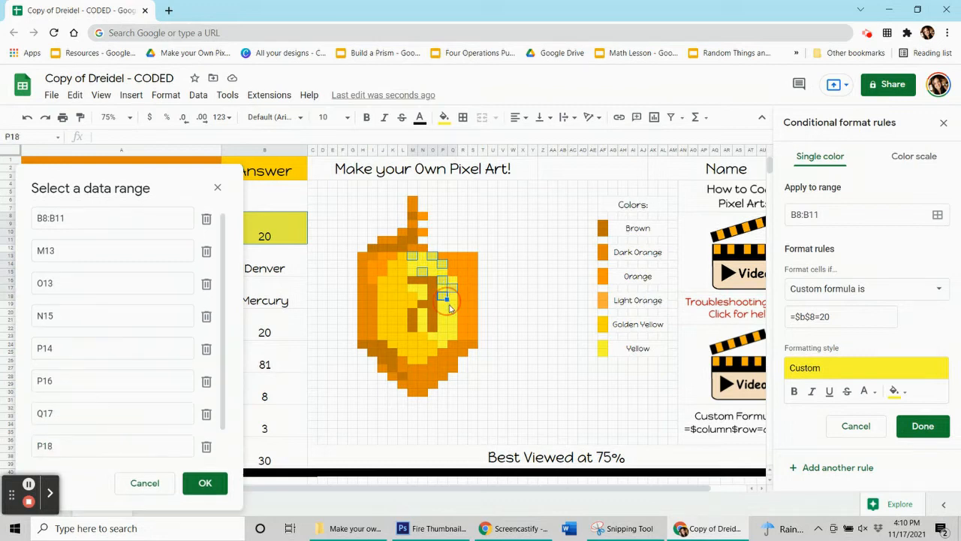
pyautogui.click(453, 313)
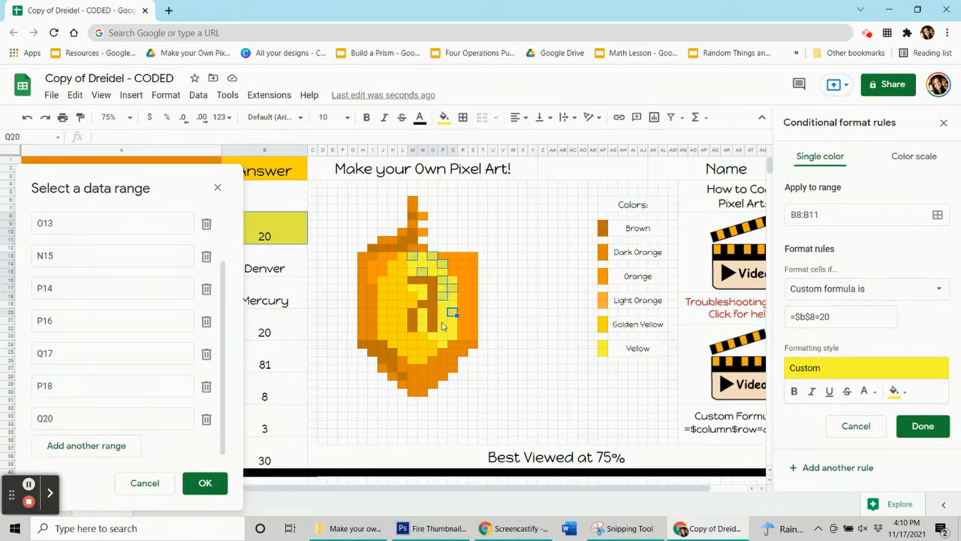
# - Add the yellow pixels P21, Q23, P24, O23, N22, N20, N18, M17 and M15:N15 to the rule's range and save the rule
pyautogui.click(443, 321)
pyautogui.click(452, 338)
pyautogui.click(443, 346)
pyautogui.click(434, 338)
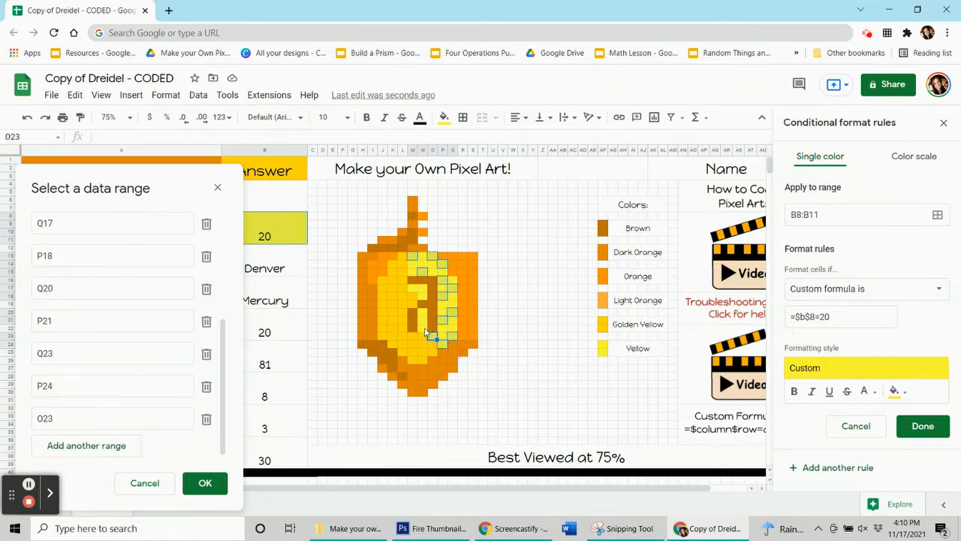
pyautogui.click(424, 331)
pyautogui.click(424, 314)
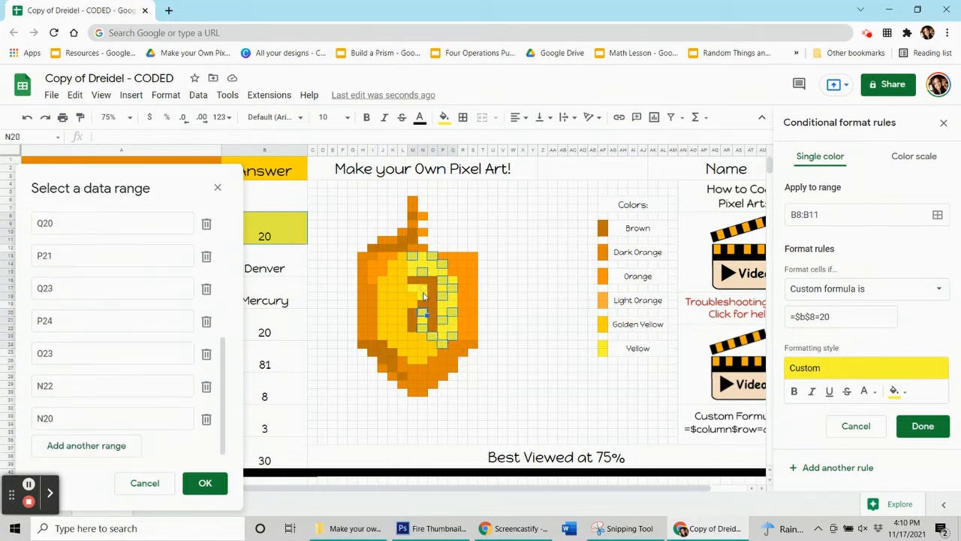
pyautogui.click(424, 297)
pyautogui.click(415, 289)
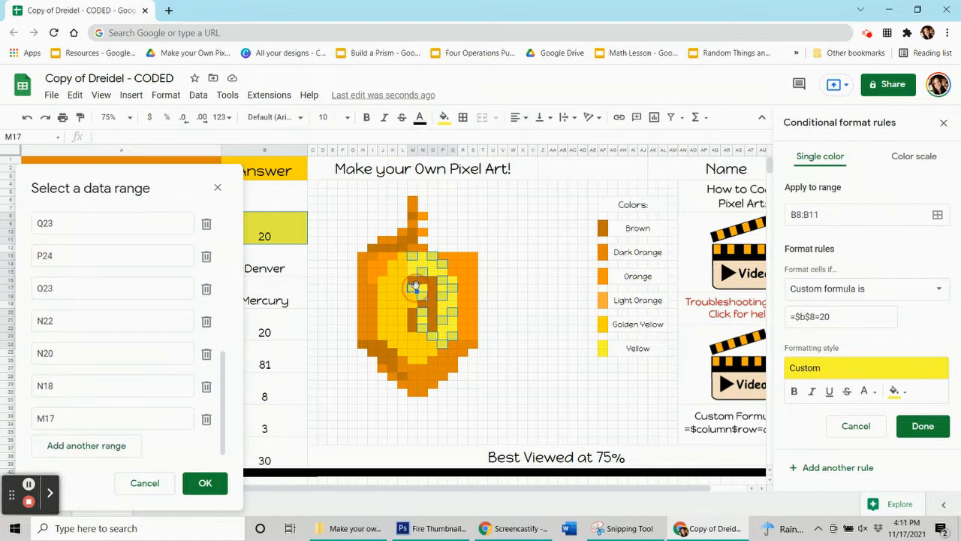
pyautogui.moveTo(412, 272); pyautogui.dragTo(424, 273)
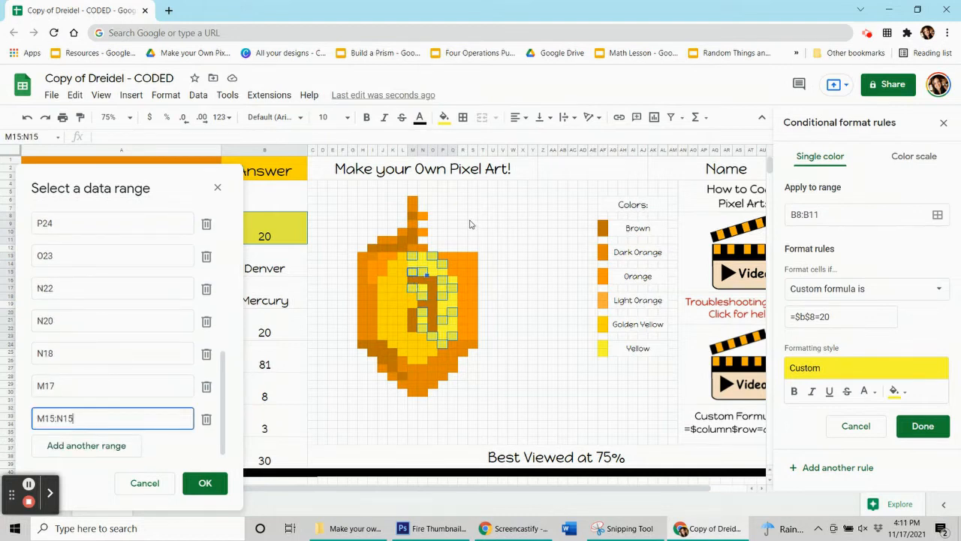
pyautogui.click(204, 483)
pyautogui.click(925, 426)
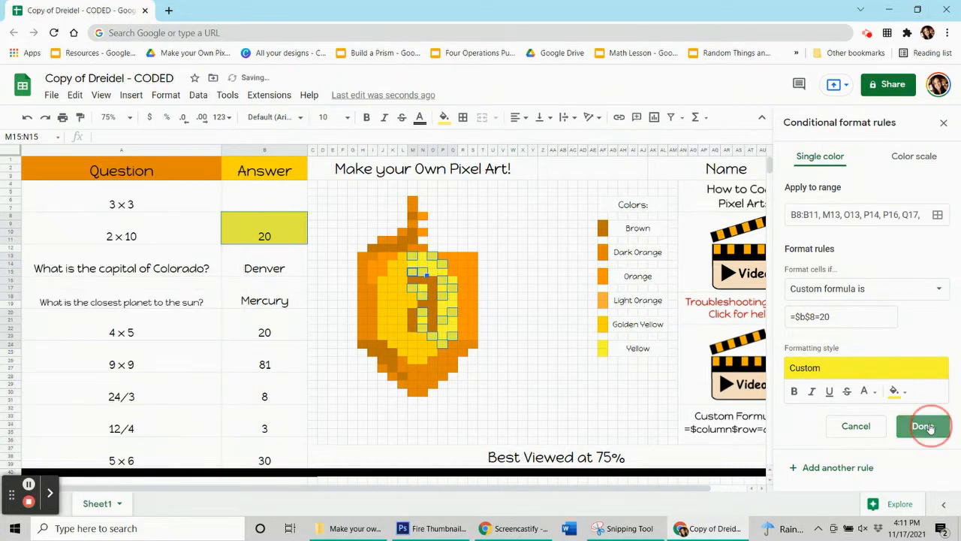
# - Reset the manual fill colour of the selected yellow pixels and clear the 2 x 10 answer
pyautogui.click(444, 118)
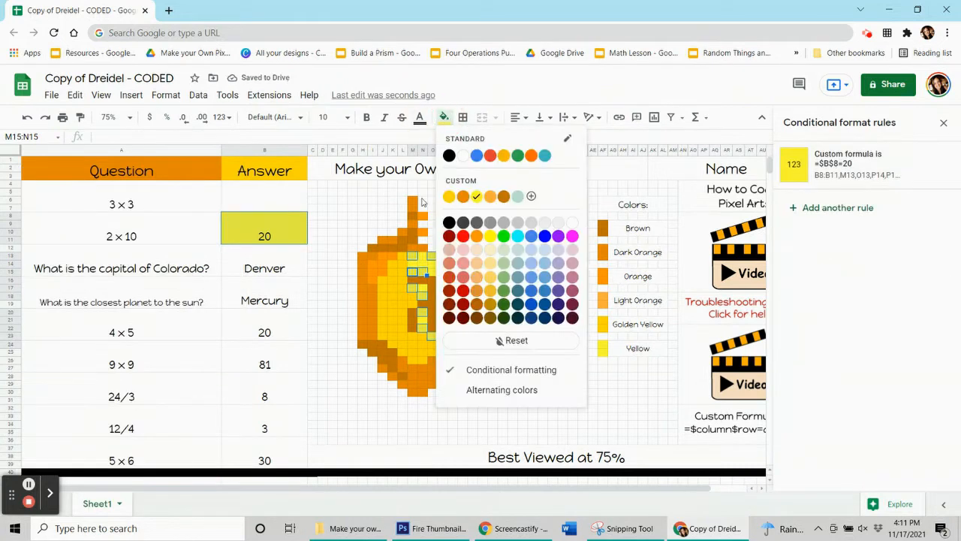
pyautogui.click(538, 338)
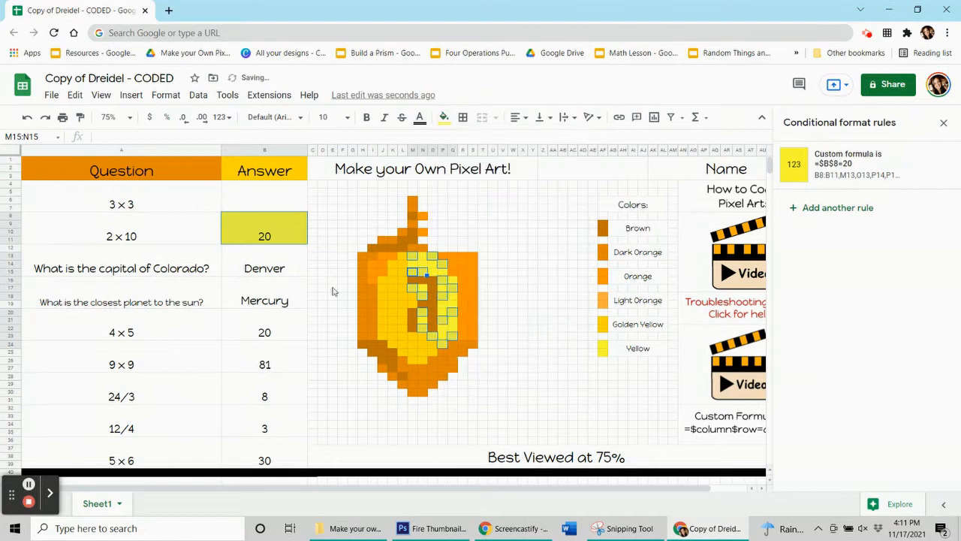
pyautogui.click(284, 303)
pyautogui.click(253, 240)
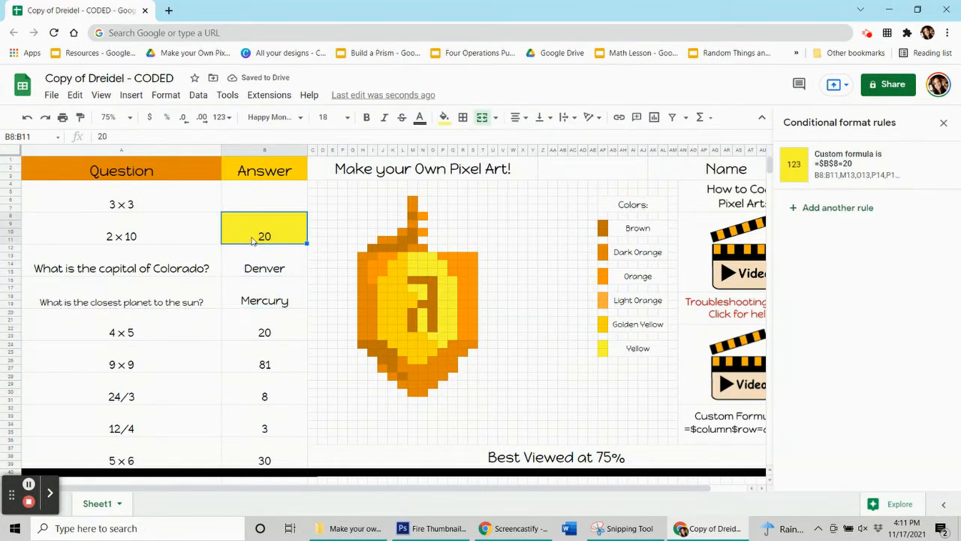
pyautogui.press('Delete')
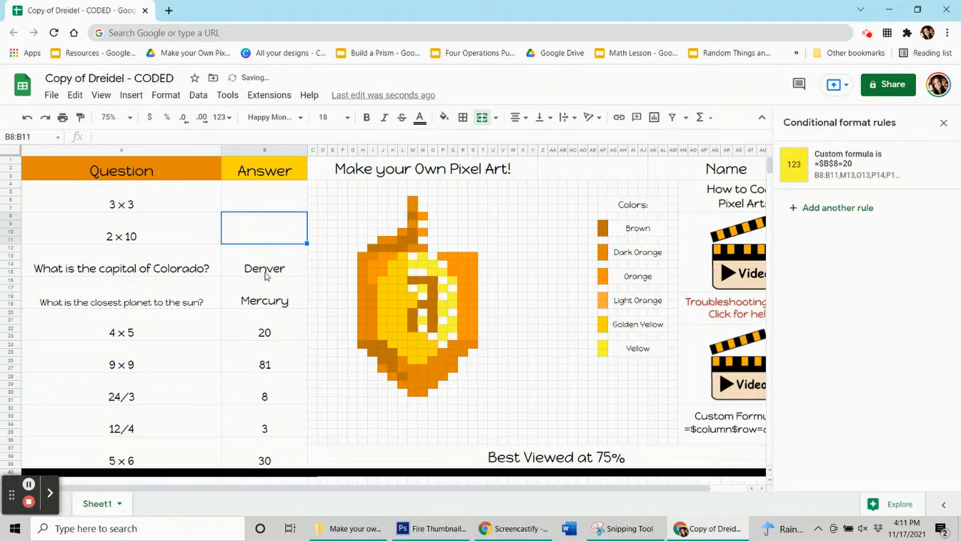
# - Test both rules by entering 9 for 3 x 3 and 20 for 2 x 10, and clear both answers again
pyautogui.click(254, 207)
pyautogui.write('9')
pyautogui.press('Return')
pyautogui.write('2')
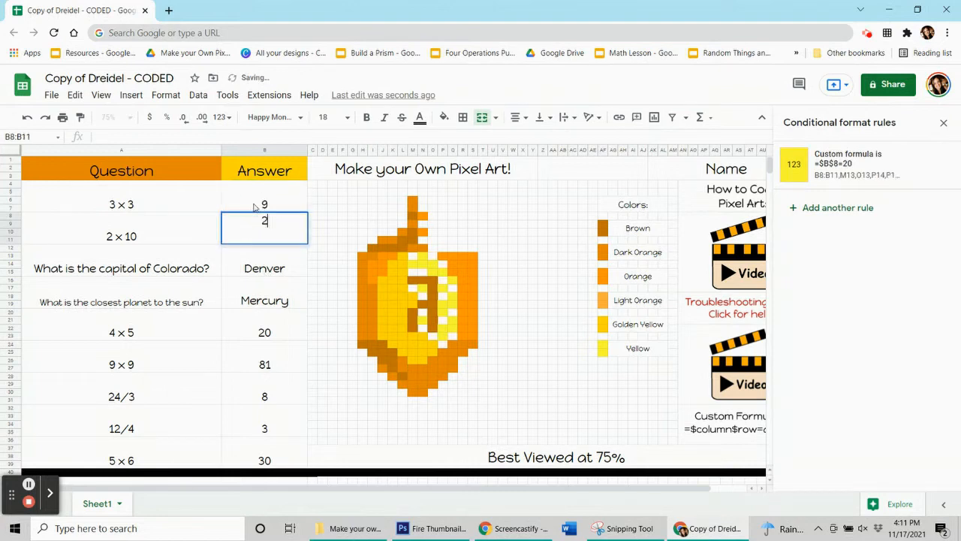
pyautogui.write('0')
pyautogui.press('Return')
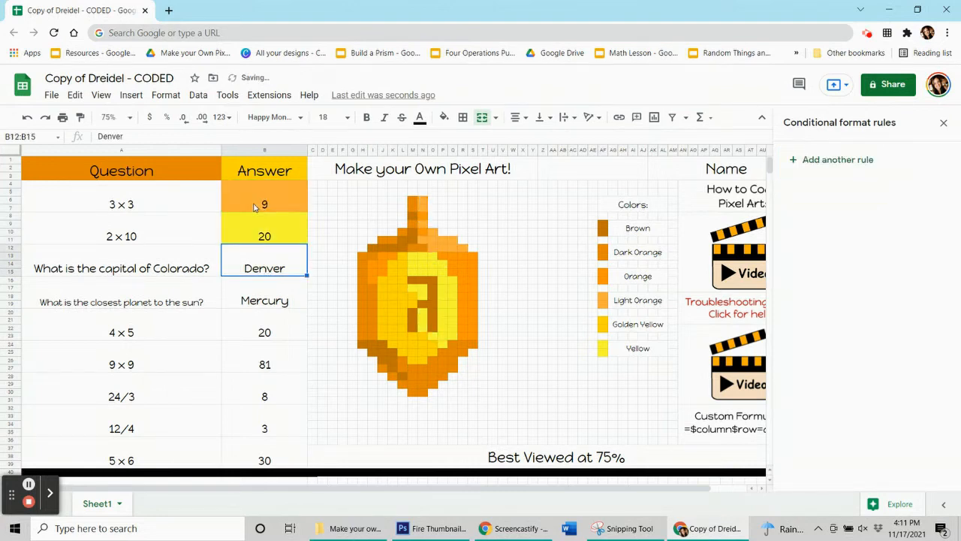
pyautogui.press('Up')
pyautogui.press('Delete')
pyautogui.press('Up')
pyautogui.press('Delete')
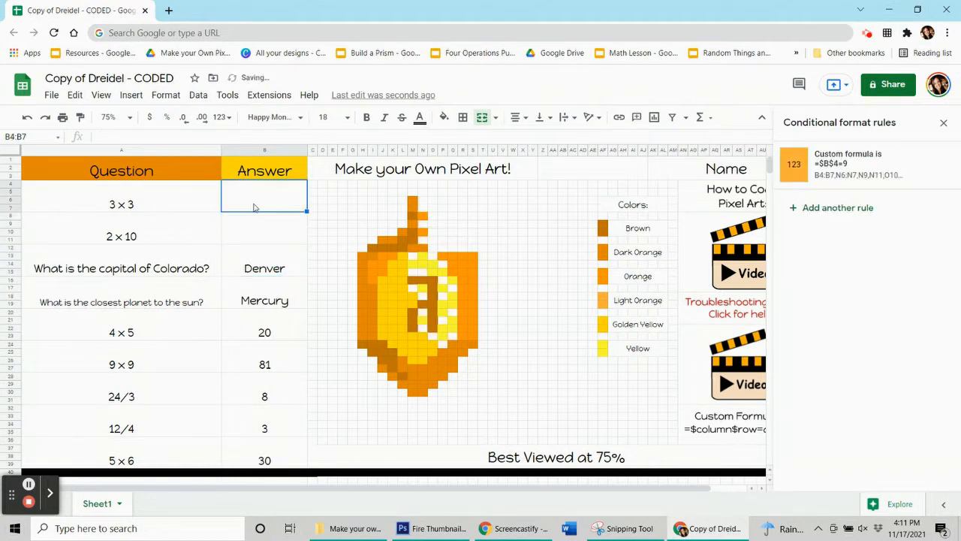
# - Compare the conditional format rules attached to the 3 x 3 and 2 x 10 answer cells
pyautogui.press('Down')
pyautogui.press('Up')
pyautogui.press('Down')
pyautogui.press('Up')
pyautogui.press('Down')
pyautogui.press('Up')
pyautogui.press('Down')
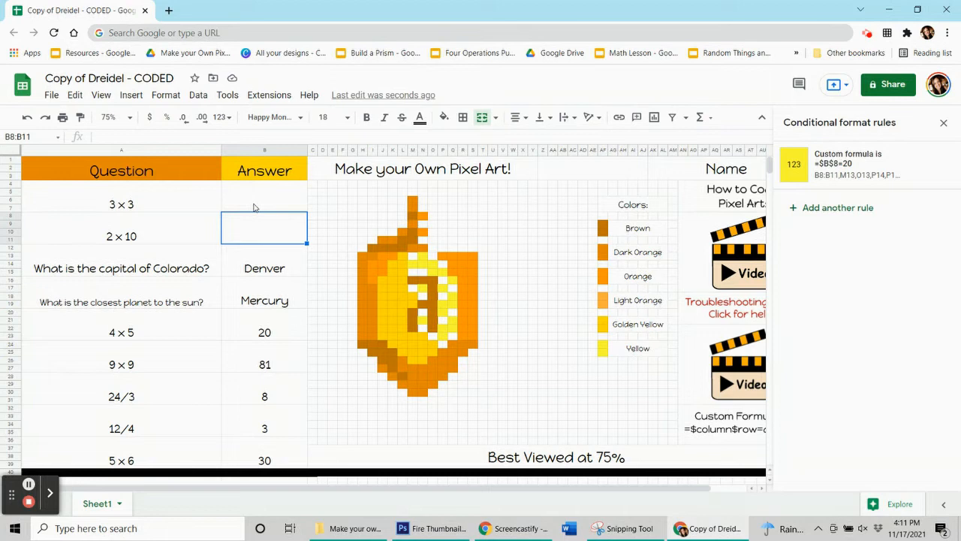
pyautogui.press('Down')
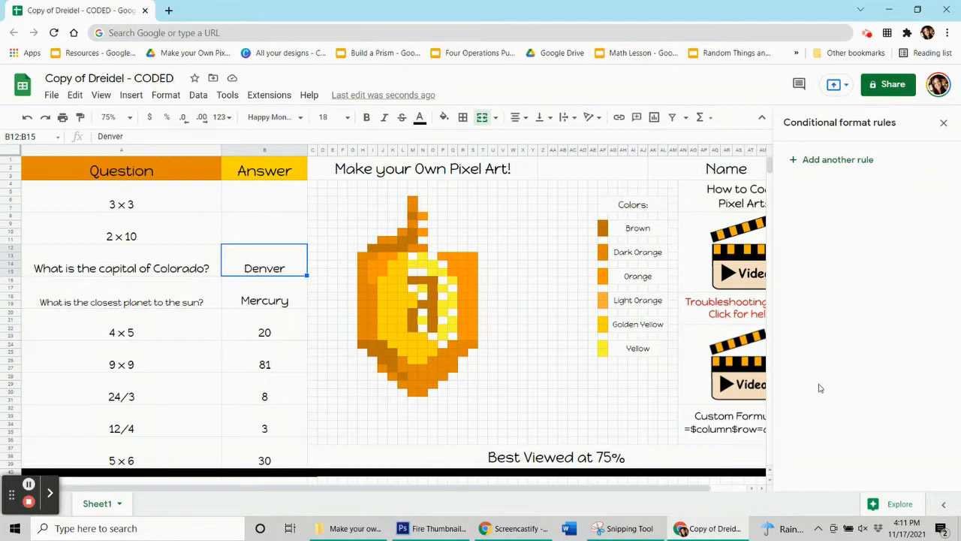
# - Add a conditional format rule to the capital of Colorado answer in B12:B15 using the orange fill of the dreidel pixel J13
pyautogui.click(385, 257)
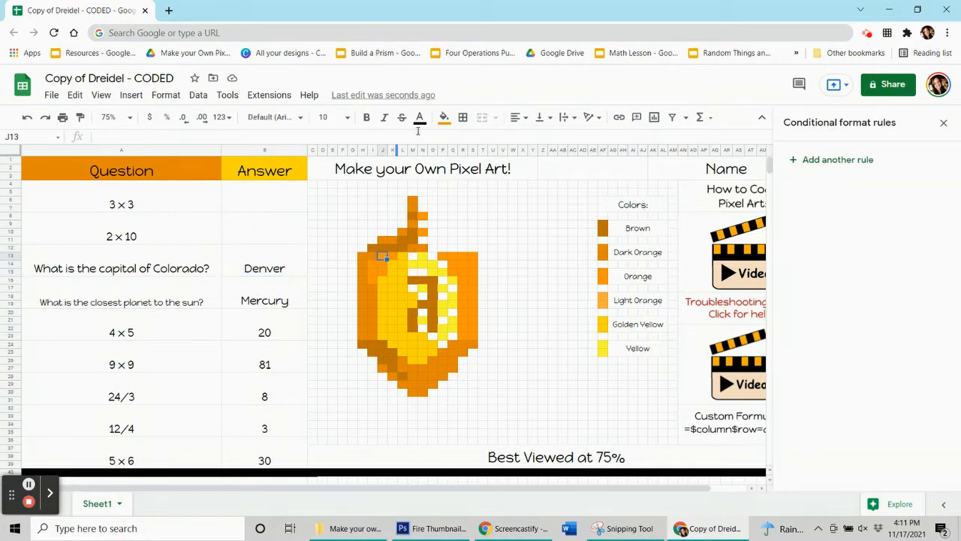
pyautogui.click(444, 117)
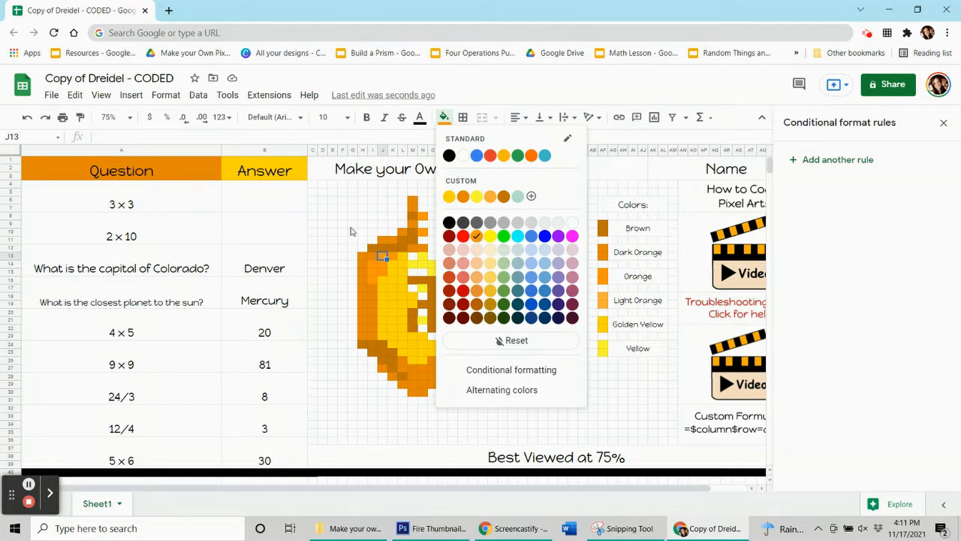
pyautogui.click(268, 268)
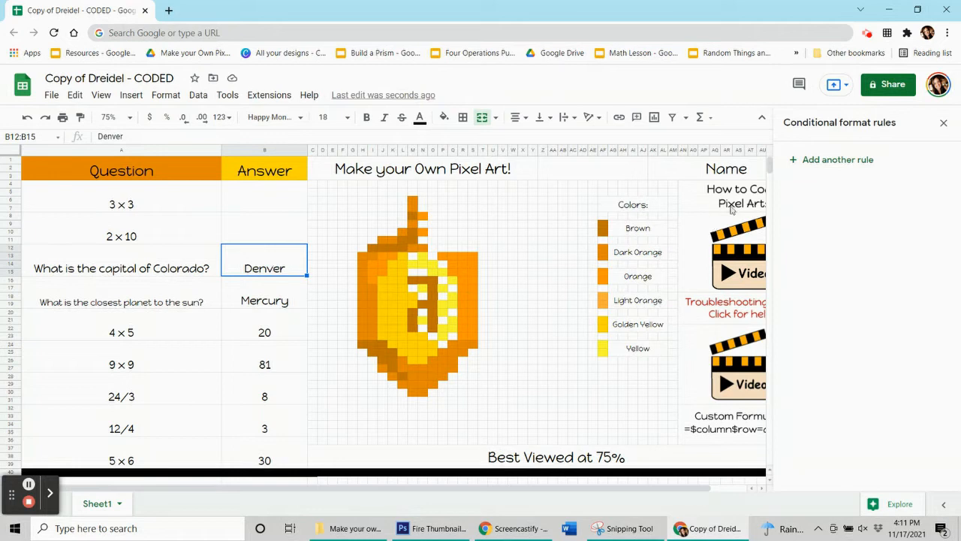
pyautogui.click(826, 161)
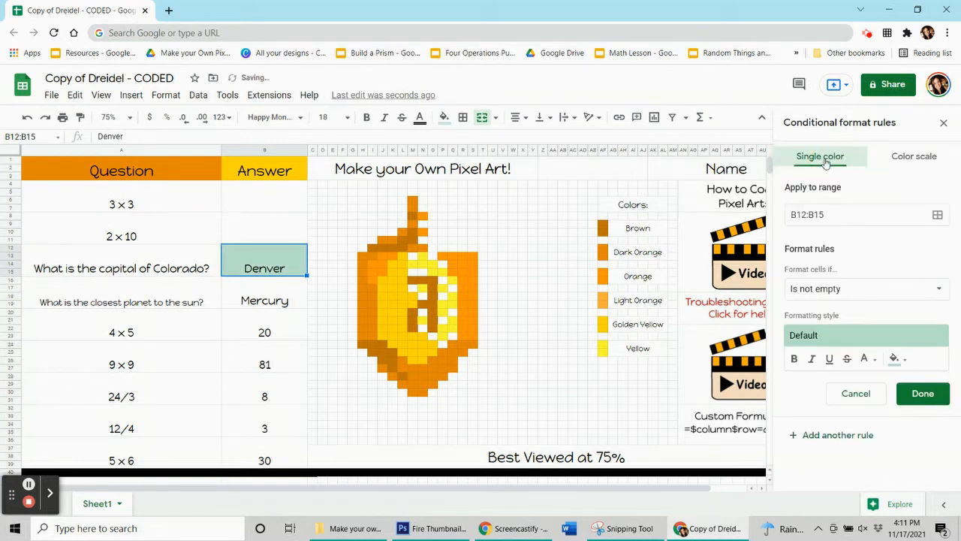
pyautogui.click(904, 362)
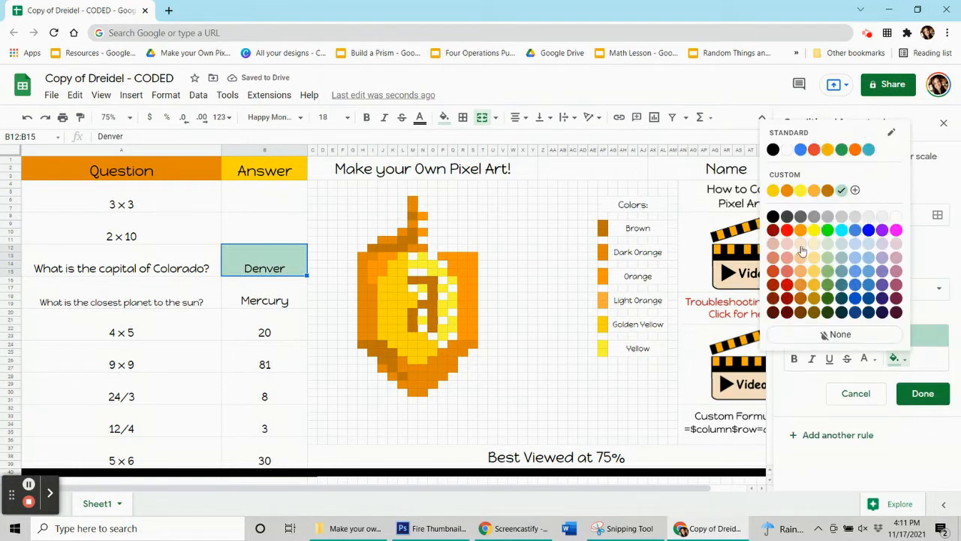
pyautogui.click(798, 232)
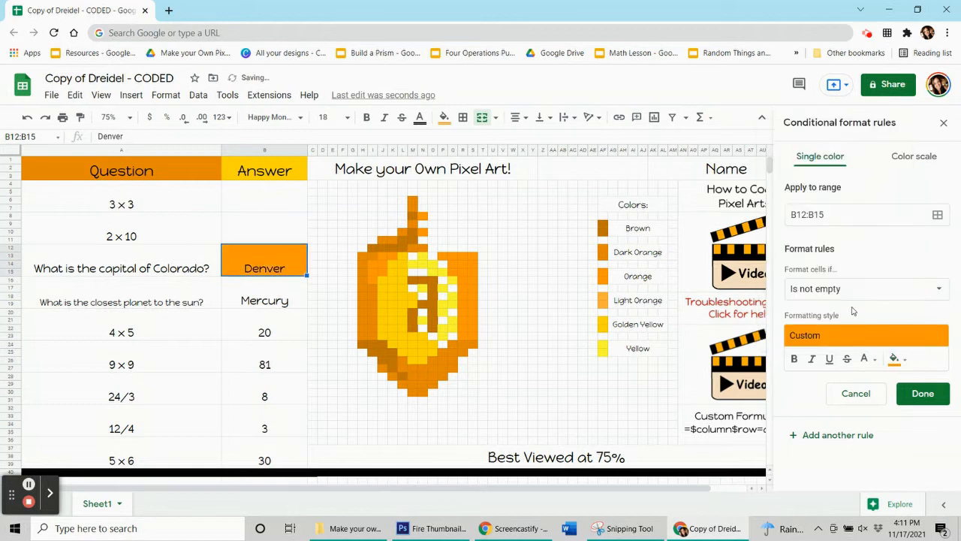
# - Set the capital of Colorado rule's condition to the custom formula =$b$12="Denver"
pyautogui.click(844, 297)
pyautogui.scroll(-5, 856, 375)
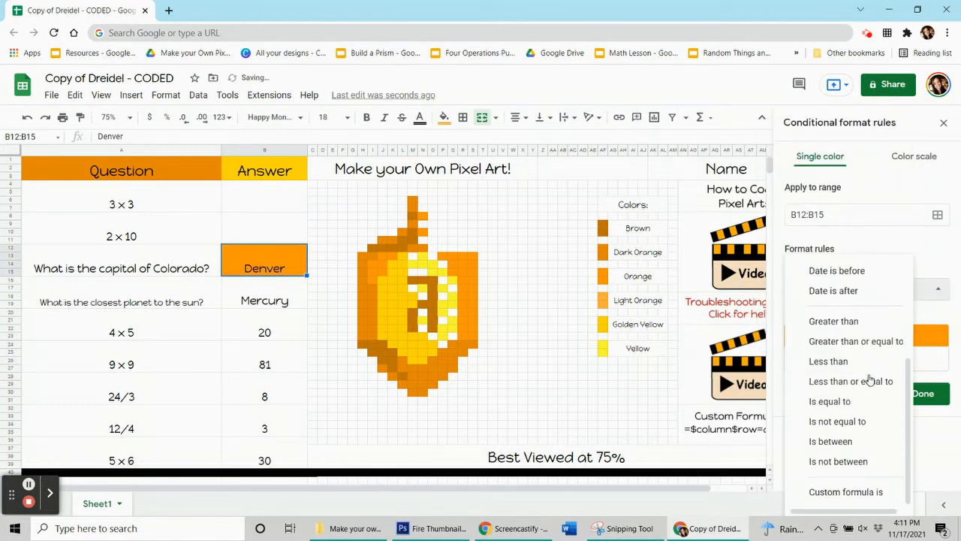
pyautogui.click(830, 492)
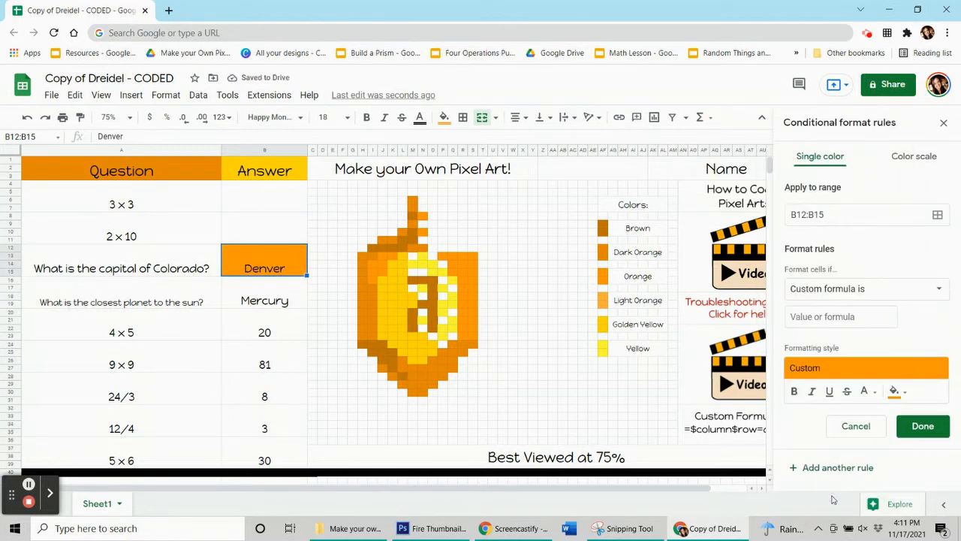
pyautogui.click(829, 315)
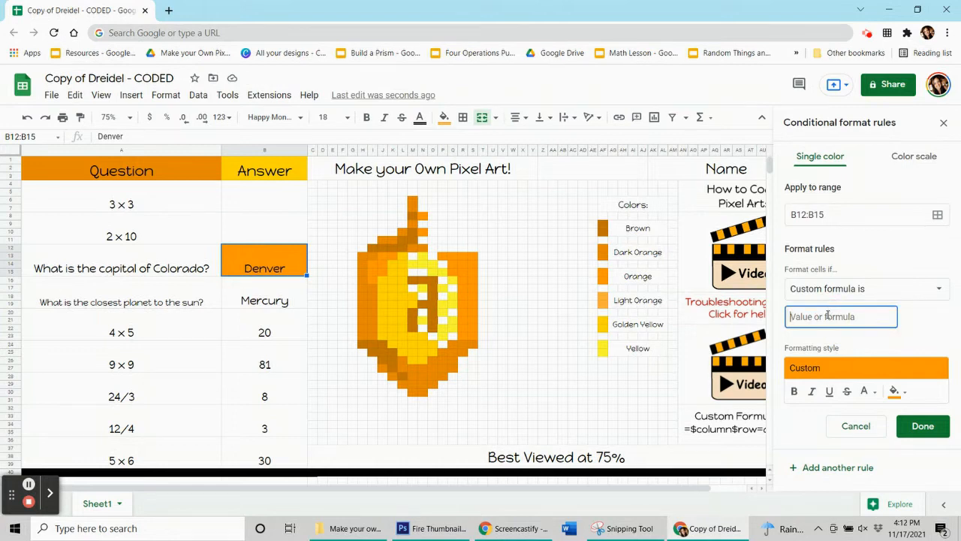
pyautogui.write('=$b$12=Denver')
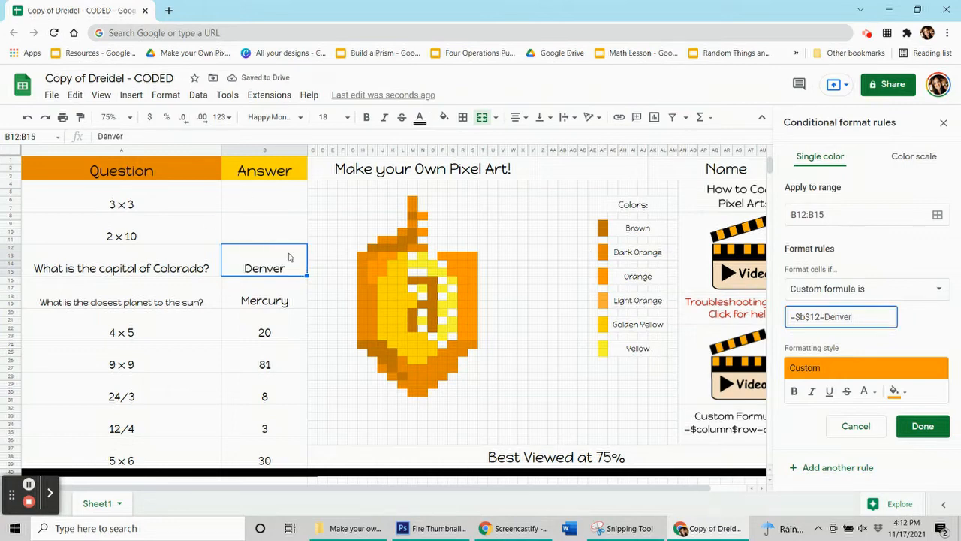
pyautogui.click(824, 316)
pyautogui.write('"')
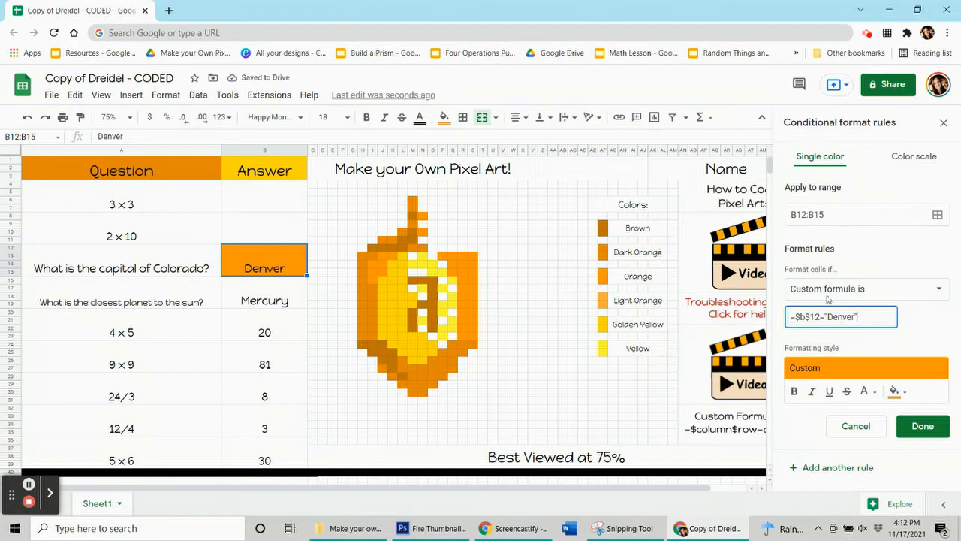
# - Add the orange dreidel pixels P13, R13, Q15, S15, R17, S18, R21 and S22 to the Denver rule's range
pyautogui.click(937, 214)
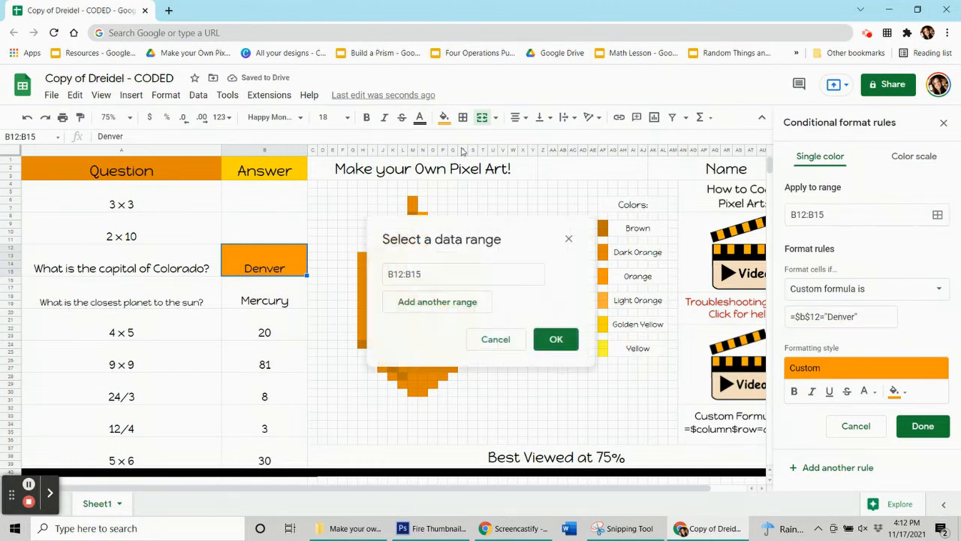
pyautogui.moveTo(491, 229); pyautogui.dragTo(152, 130)
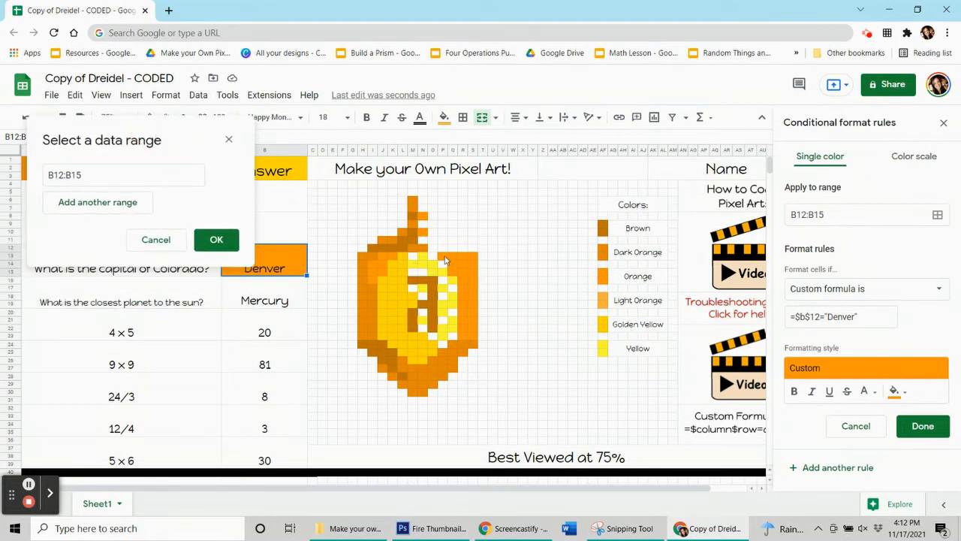
pyautogui.keyDown('ctrl'); pyautogui.click(445, 258); pyautogui.keyUp('ctrl')
pyautogui.keyDown('ctrl'); pyautogui.click(462, 256); pyautogui.keyUp('ctrl')
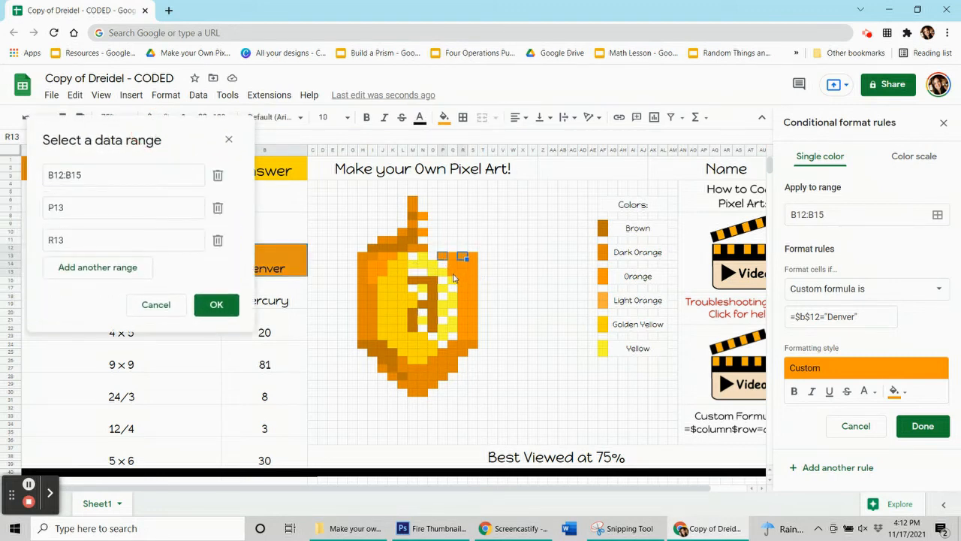
pyautogui.keyDown('ctrl'); pyautogui.click(452, 271); pyautogui.keyUp('ctrl')
pyautogui.keyDown('ctrl'); pyautogui.click(473, 272); pyautogui.keyUp('ctrl')
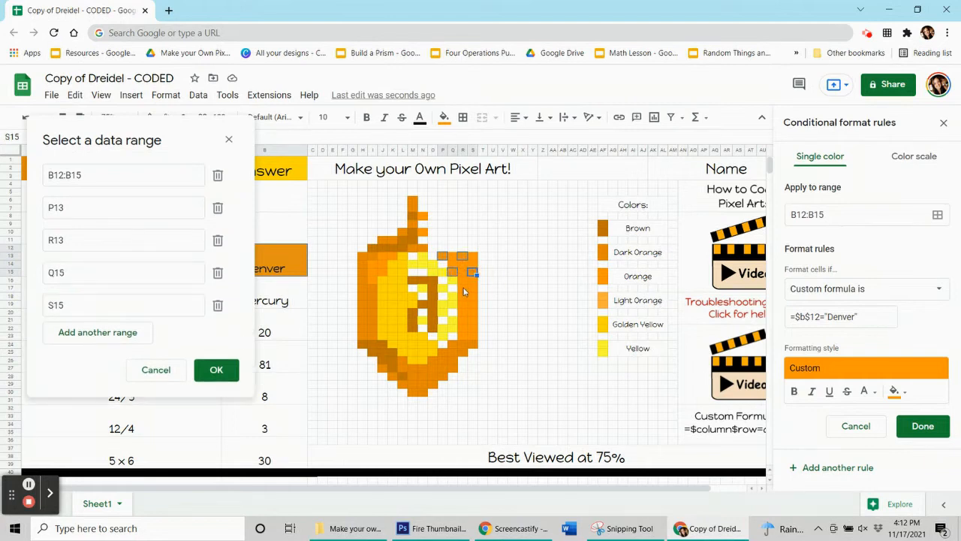
pyautogui.keyDown('ctrl'); pyautogui.click(462, 287); pyautogui.keyUp('ctrl')
pyautogui.keyDown('ctrl'); pyautogui.click(472, 296); pyautogui.keyUp('ctrl')
pyautogui.keyDown('ctrl'); pyautogui.click(463, 320); pyautogui.keyUp('ctrl')
pyautogui.keyDown('ctrl'); pyautogui.click(473, 327); pyautogui.keyUp('ctrl')
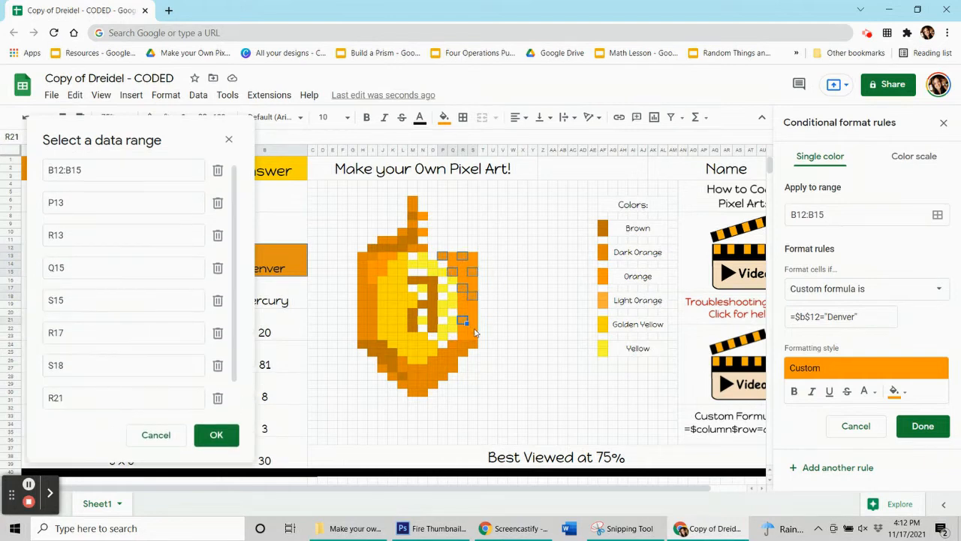
# - Extend the Denver rule's range with I15, N8, R23, S20 and J13:J14, and save the rule
pyautogui.keyDown('ctrl'); pyautogui.click(372, 271); pyautogui.keyUp('ctrl')
pyautogui.keyDown('ctrl'); pyautogui.click(383, 256); pyautogui.keyUp('ctrl')
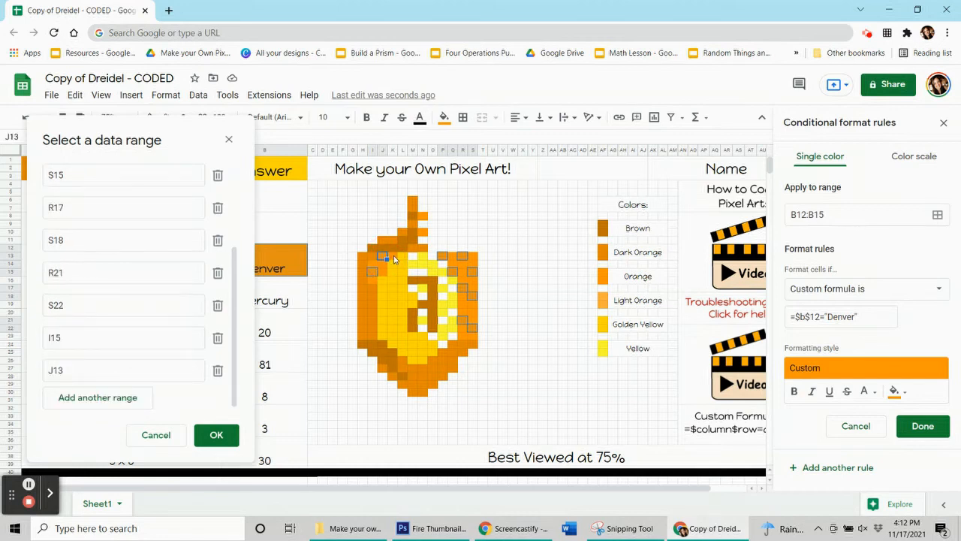
pyautogui.click(424, 218)
pyautogui.click(462, 335)
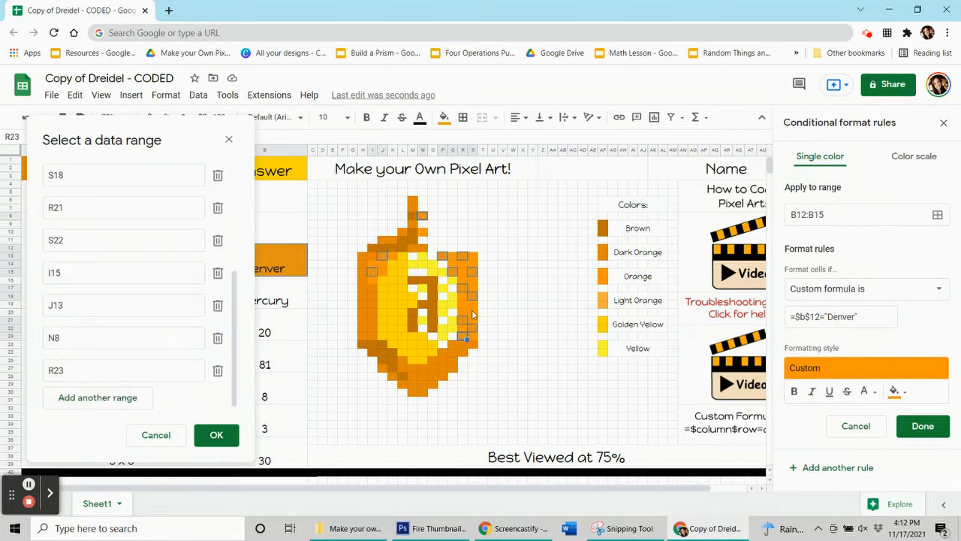
pyautogui.click(473, 314)
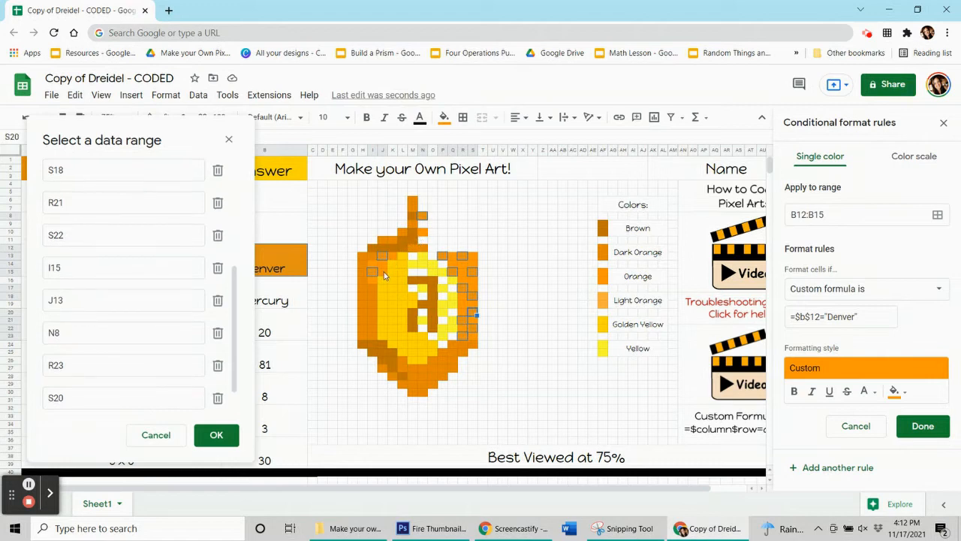
pyautogui.moveTo(383, 258); pyautogui.dragTo(384, 266)
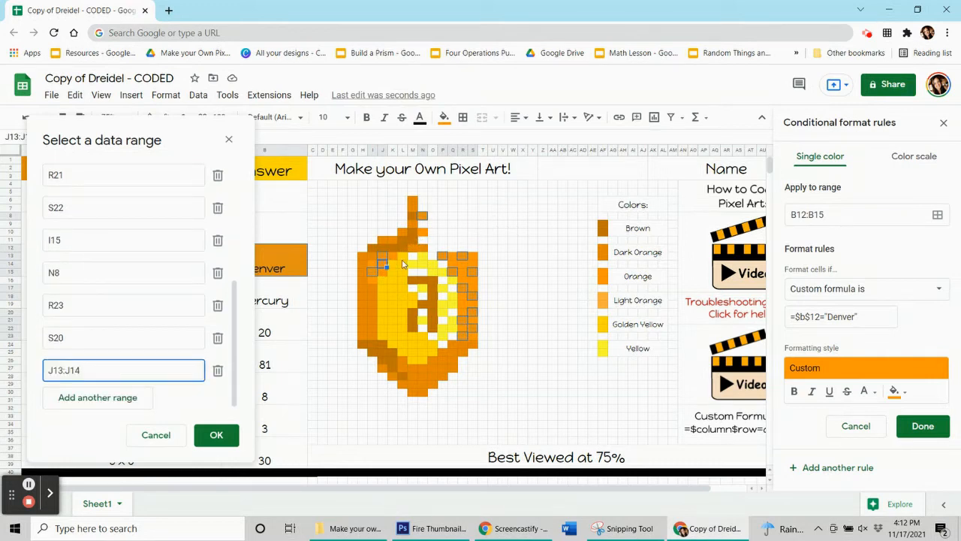
pyautogui.click(217, 437)
pyautogui.click(937, 434)
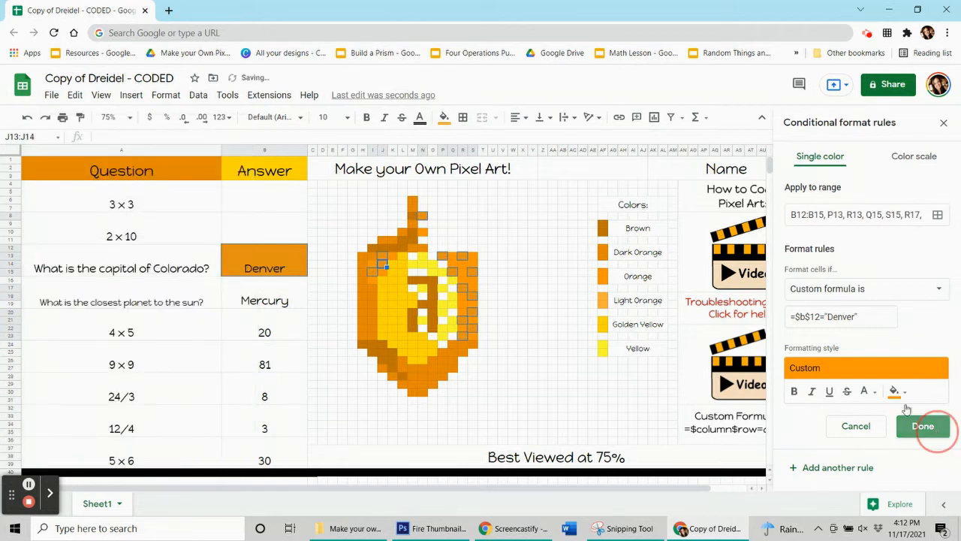
# - Reset the manual fill colour of the selected orange pixels and clear the capital of Colorado answer
pyautogui.click(443, 117)
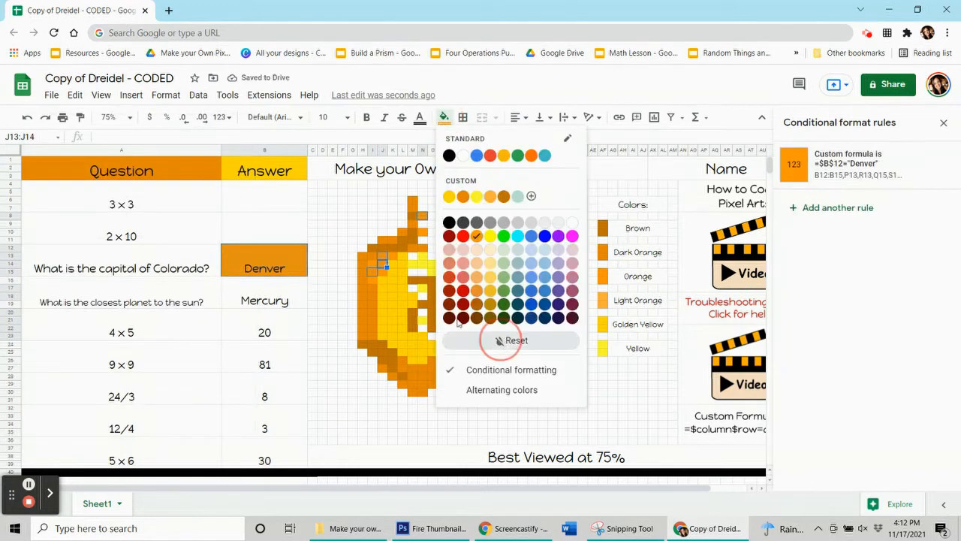
pyautogui.click(499, 340)
pyautogui.click(275, 275)
pyautogui.press('Delete')
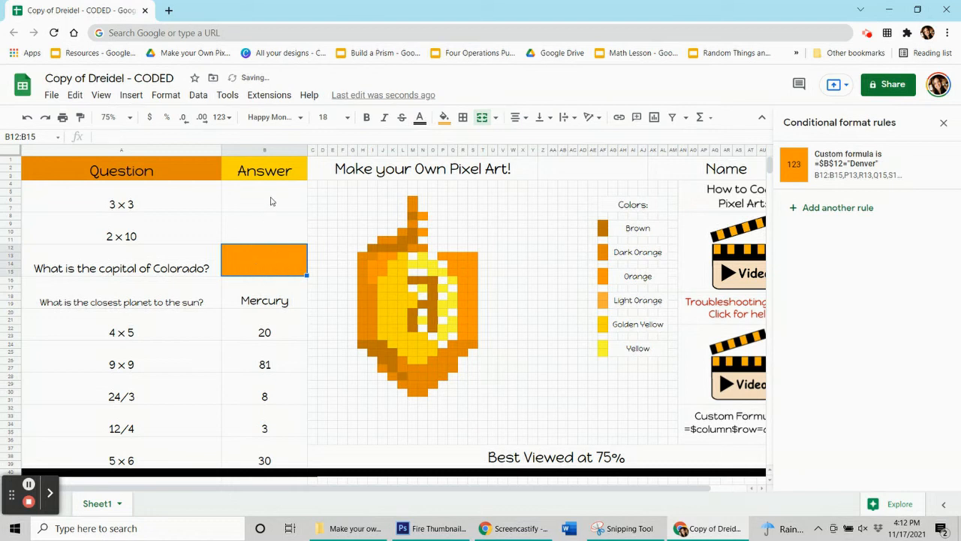
# - Test the rules by entering 9 for 3 x 3, 20 for 2 x 10 and Denver for the capital, and undo the entries
pyautogui.click(272, 198)
pyautogui.write('9')
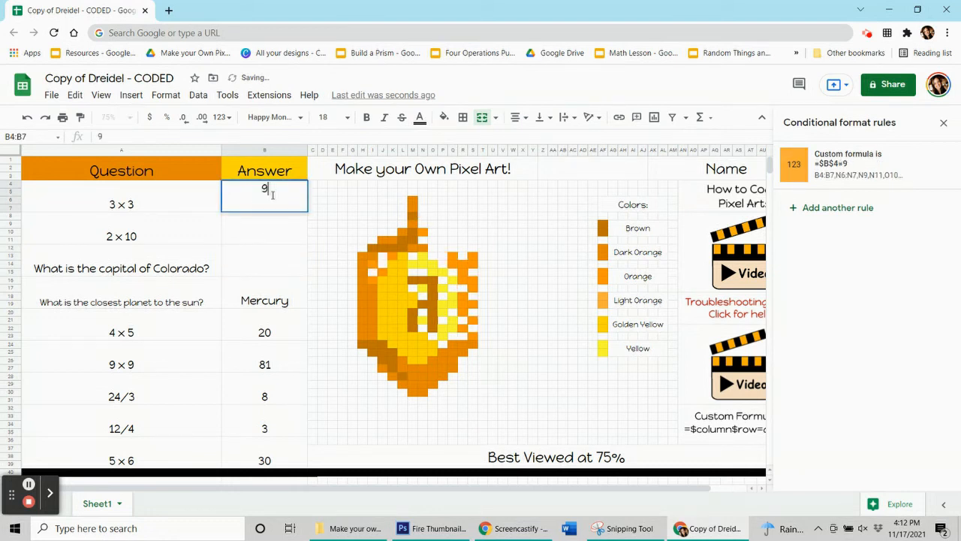
pyautogui.press('Return')
pyautogui.write('20')
pyautogui.press('Return')
pyautogui.write('Denver')
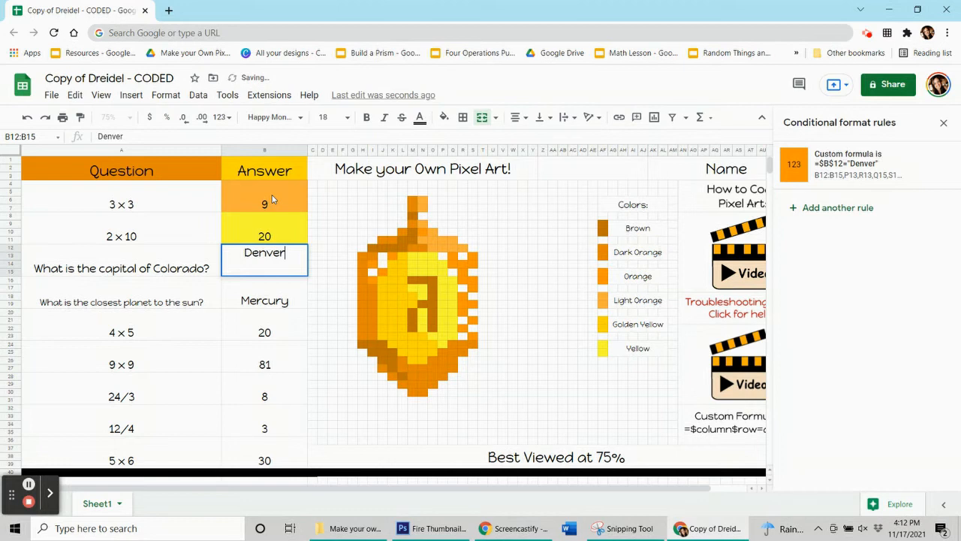
pyautogui.press('Return')
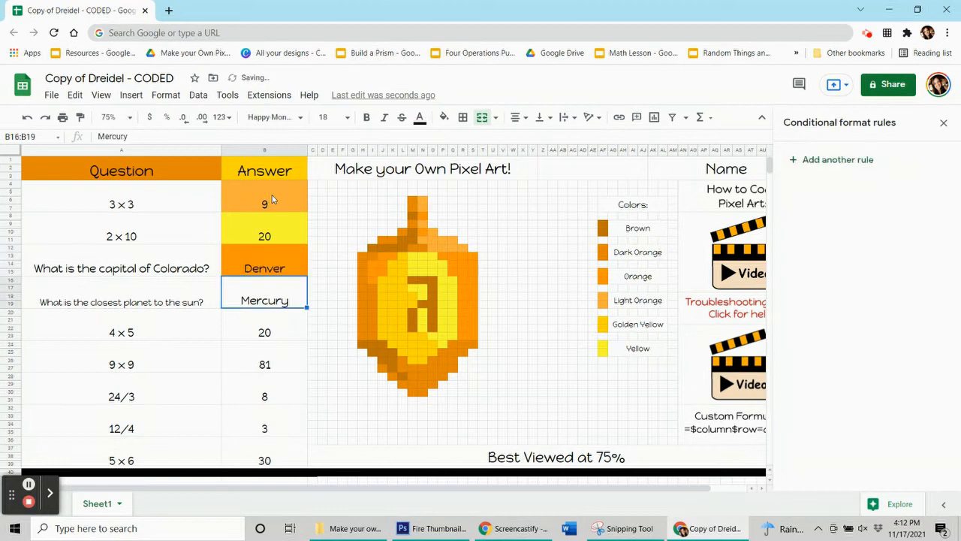
pyautogui.hotkey('ctrl', 'z')
pyautogui.hotkey('ctrl', 'z')
pyautogui.hotkey('ctrl', 'z')
pyautogui.hotkey('ctrl', 'z')
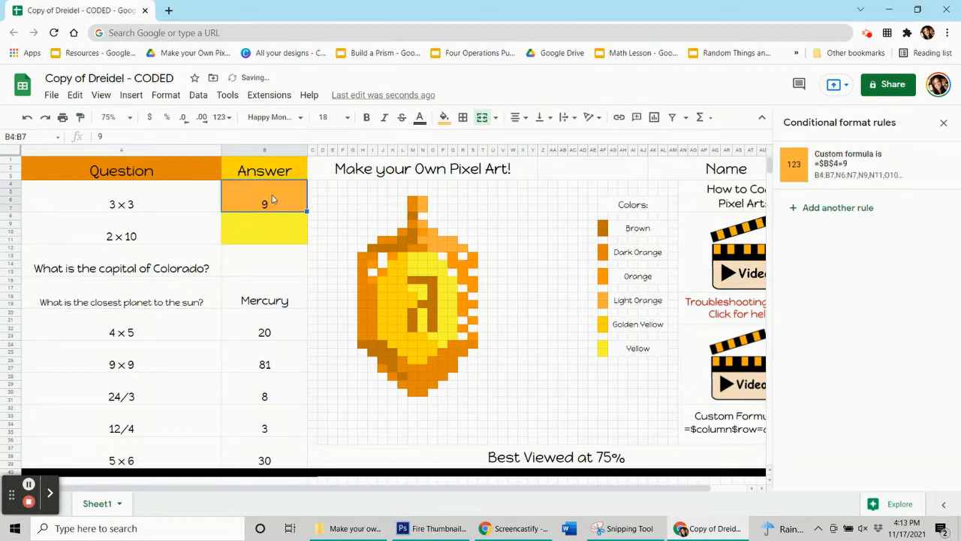
pyautogui.hotkey('ctrl', 'z')
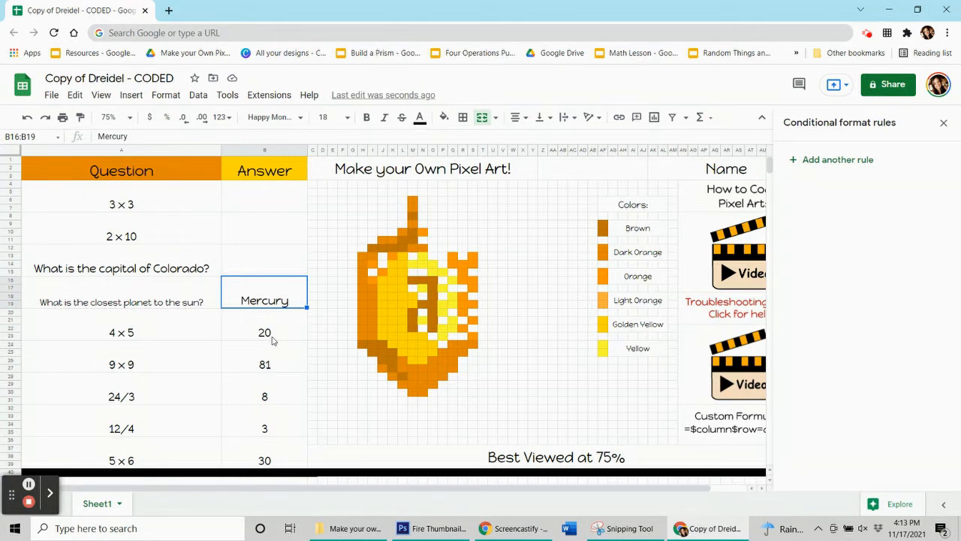
# - Add a conditional format rule to the closest planet answer in B16:B19 using the brown fill of dreidel pixel M8
pyautogui.click(412, 217)
pyautogui.click(443, 117)
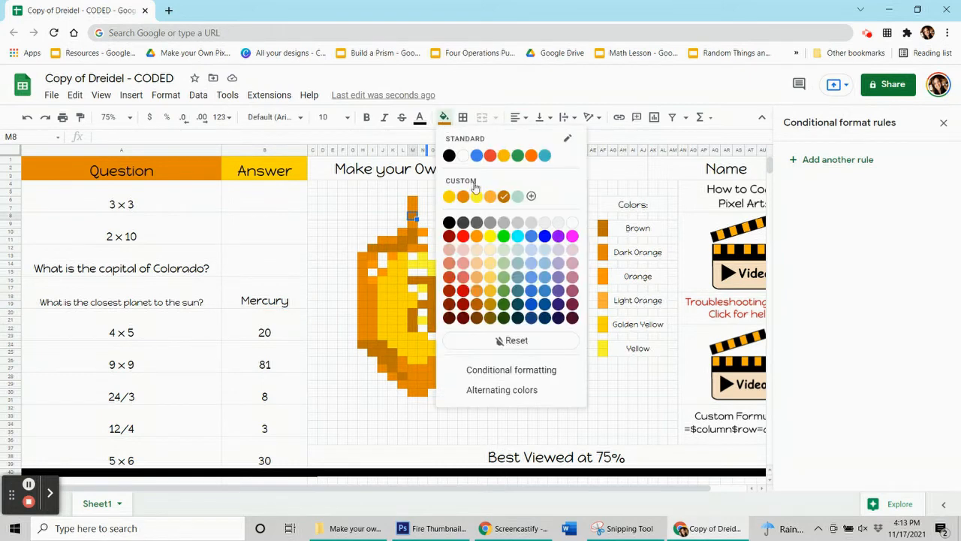
pyautogui.click(268, 295)
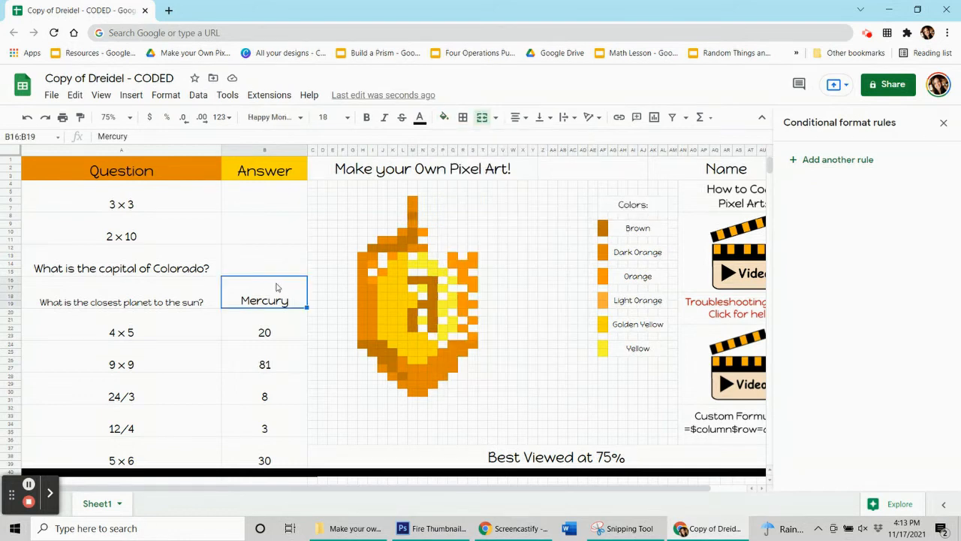
pyautogui.click(839, 162)
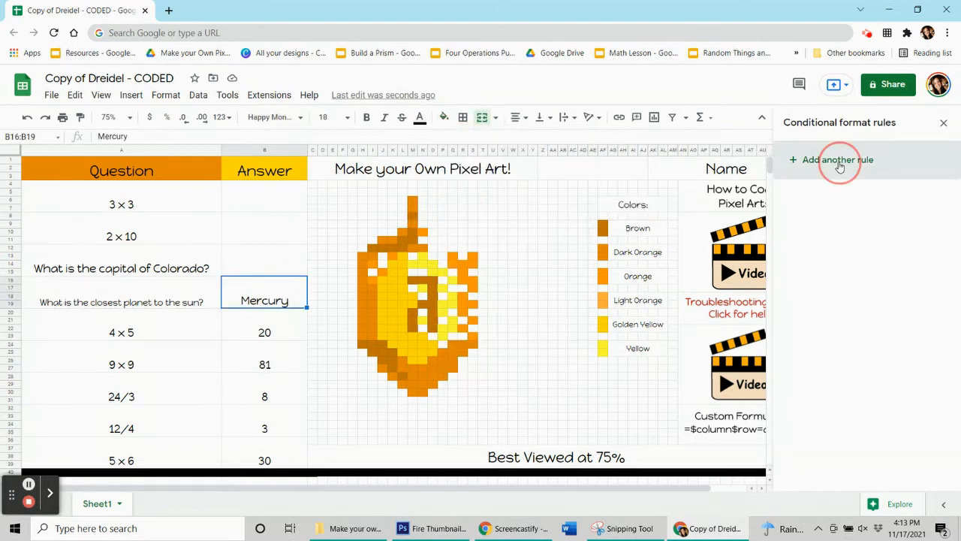
pyautogui.click(900, 362)
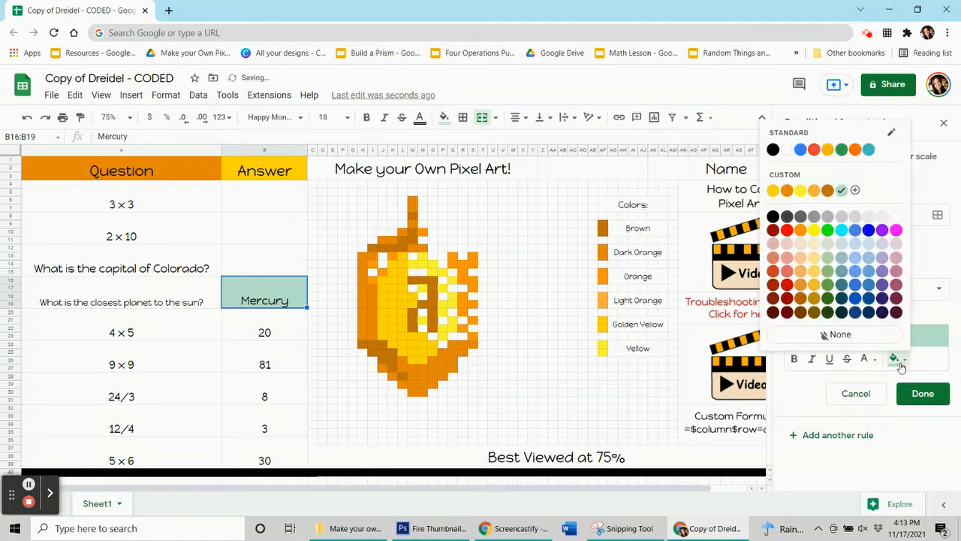
pyautogui.click(827, 190)
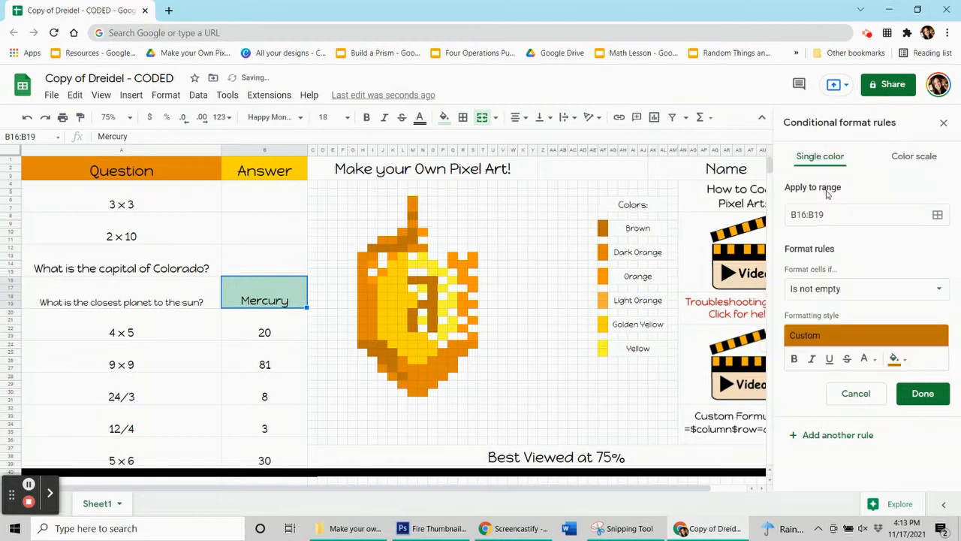
# - Set the closest planet rule's condition to the custom formula =$b$16="Mercury"
pyautogui.click(852, 289)
pyautogui.scroll(-3, 826, 450)
pyautogui.click(821, 491)
pyautogui.click(842, 311)
pyautogui.write('=')
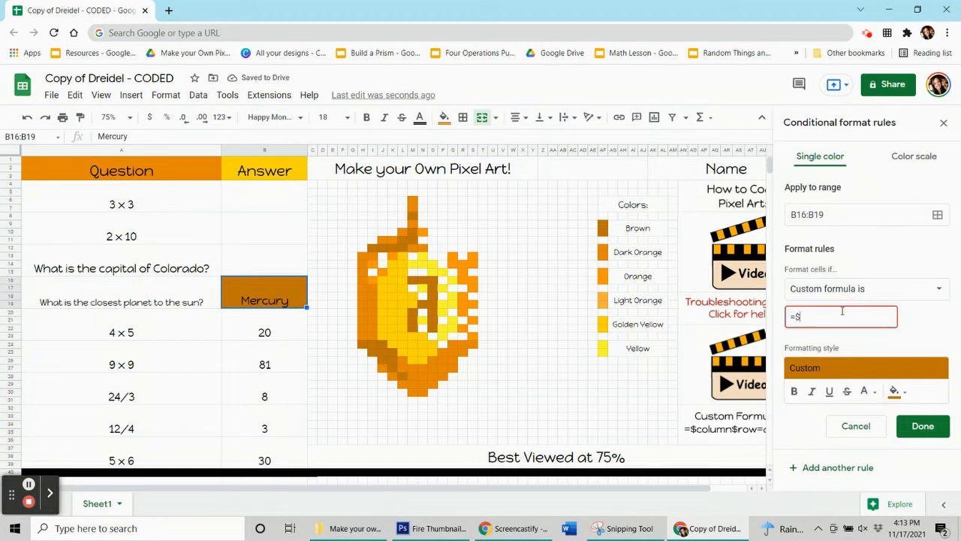
pyautogui.write('$b$16="Mercury')
# - Add the brown dreidel pixels M8, M10, L11, K12, O16 and M16 to the Mercury rule's range
pyautogui.click(937, 215)
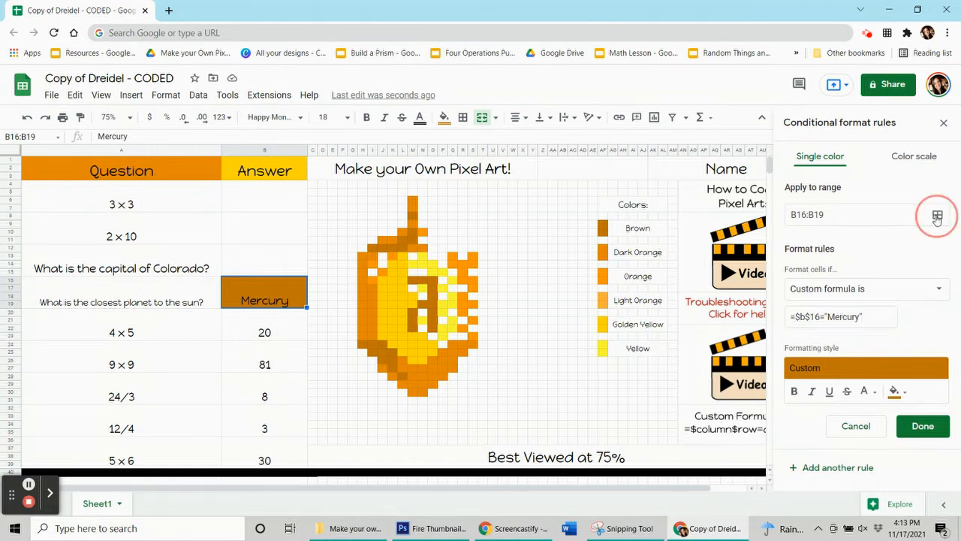
pyautogui.moveTo(473, 230); pyautogui.dragTo(140, 147)
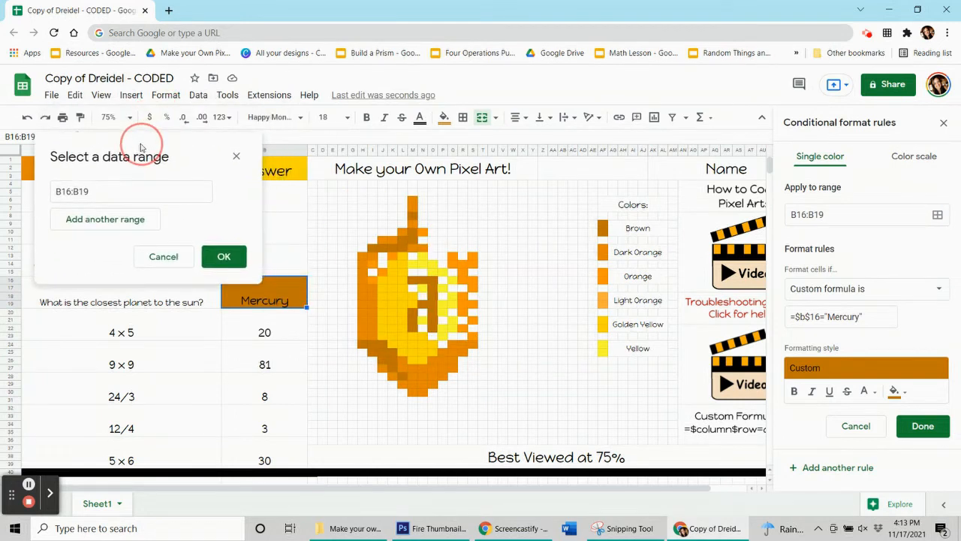
pyautogui.keyDown('ctrl'); pyautogui.click(413, 216); pyautogui.keyUp('ctrl')
pyautogui.keyDown('ctrl'); pyautogui.click(413, 233); pyautogui.keyUp('ctrl')
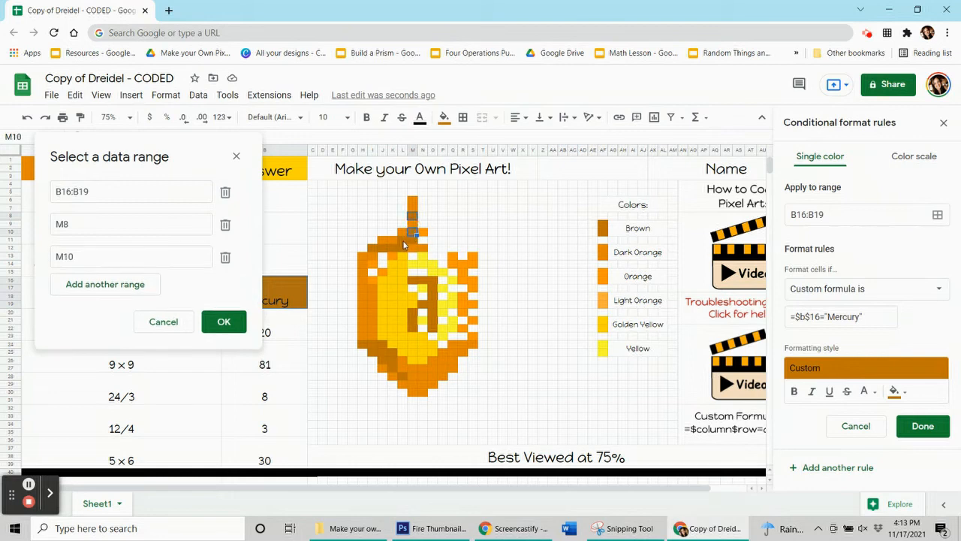
pyautogui.keyDown('ctrl'); pyautogui.click(401, 241); pyautogui.keyUp('ctrl')
pyautogui.keyDown('ctrl'); pyautogui.click(394, 249); pyautogui.keyUp('ctrl')
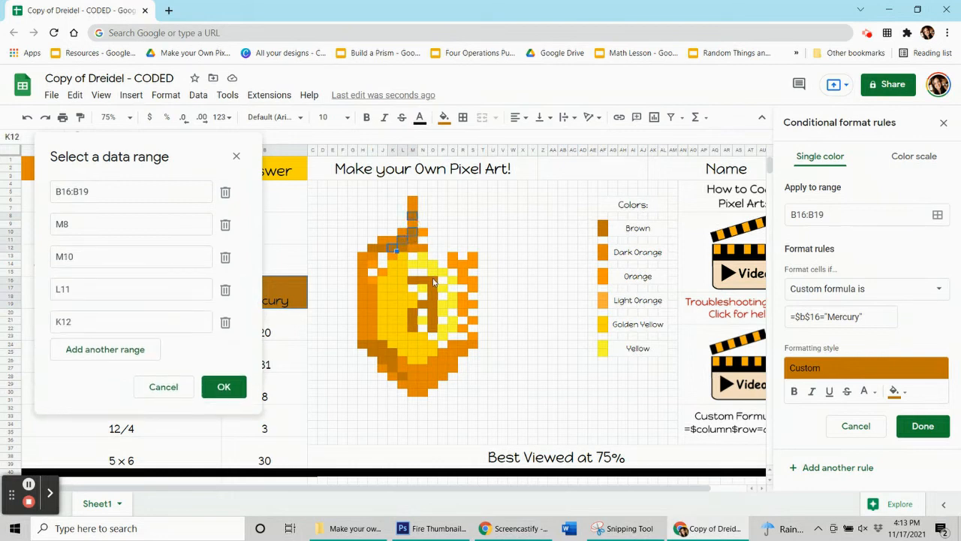
pyautogui.keyDown('ctrl'); pyautogui.click(430, 280); pyautogui.keyUp('ctrl')
pyautogui.keyDown('ctrl'); pyautogui.click(412, 280); pyautogui.keyUp('ctrl')
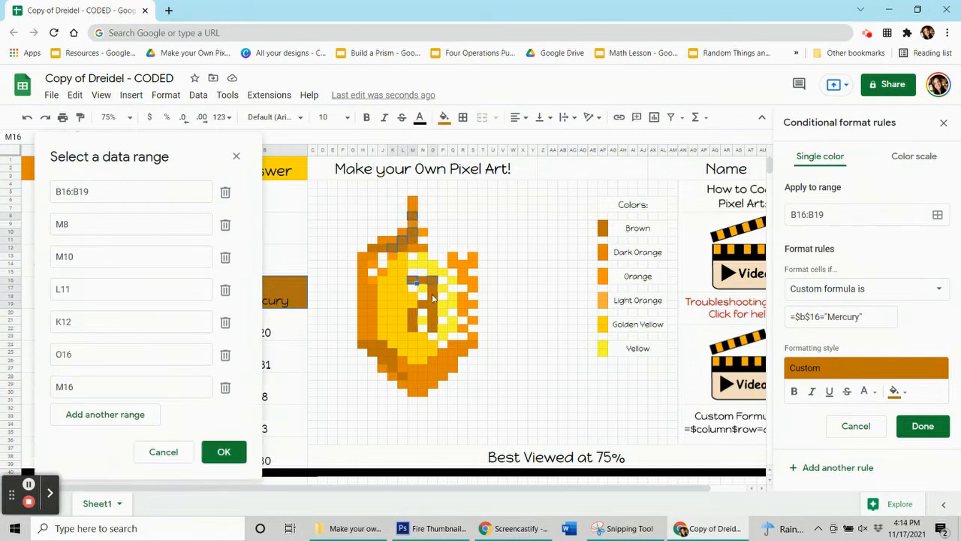
# - Add the brown pixels O18, O20, O22, M21, J24 and K25 to the Mercury rule's range
pyautogui.keyDown('ctrl'); pyautogui.click(433, 297); pyautogui.keyUp('ctrl')
pyautogui.keyDown('ctrl'); pyautogui.click(433, 315); pyautogui.keyUp('ctrl')
pyautogui.keyDown('ctrl'); pyautogui.click(433, 331); pyautogui.keyUp('ctrl')
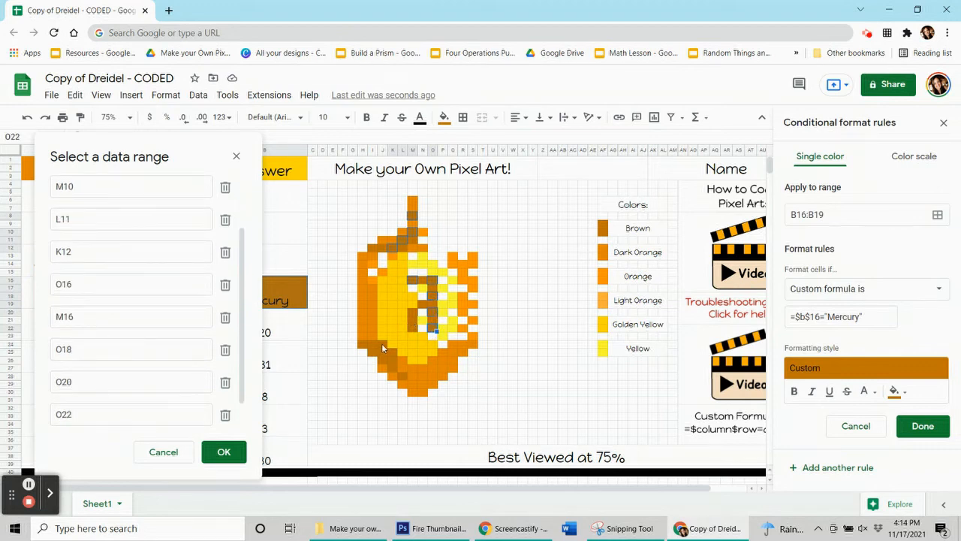
pyautogui.keyDown('ctrl'); pyautogui.click(412, 320); pyautogui.keyUp('ctrl')
pyautogui.keyDown('ctrl'); pyautogui.click(383, 347); pyautogui.keyUp('ctrl')
pyautogui.keyDown('ctrl'); pyautogui.click(394, 354); pyautogui.keyUp('ctrl')
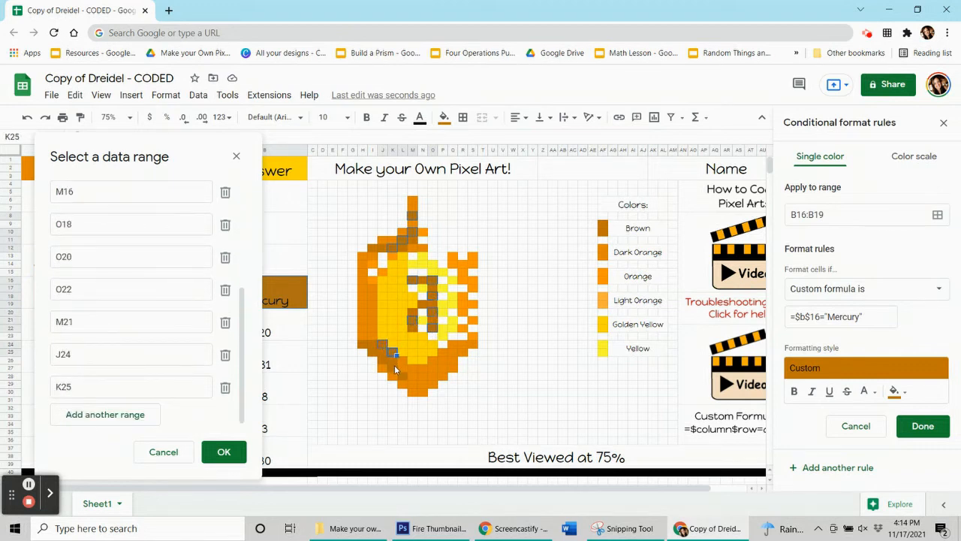
# - Add the brown pixels K27, J26, I25, H24 and L28 to the Mercury rule's range and save the rule
pyautogui.keyDown('ctrl'); pyautogui.click(389, 367); pyautogui.keyUp('ctrl')
pyautogui.keyDown('ctrl'); pyautogui.click(379, 360); pyautogui.keyUp('ctrl')
pyautogui.keyDown('ctrl'); pyautogui.click(371, 353); pyautogui.keyUp('ctrl')
pyautogui.keyDown('ctrl'); pyautogui.click(363, 345); pyautogui.keyUp('ctrl')
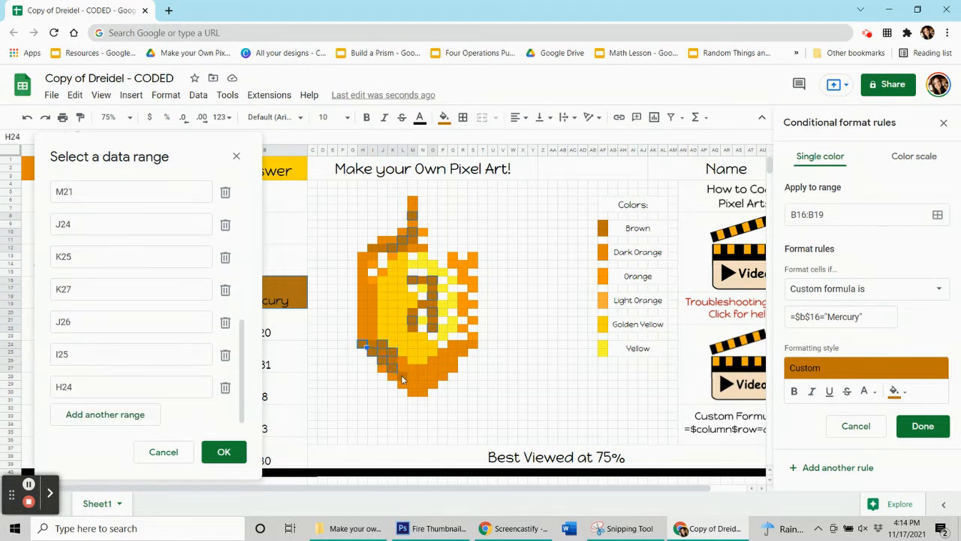
pyautogui.keyDown('ctrl'); pyautogui.click(401, 380); pyautogui.keyUp('ctrl')
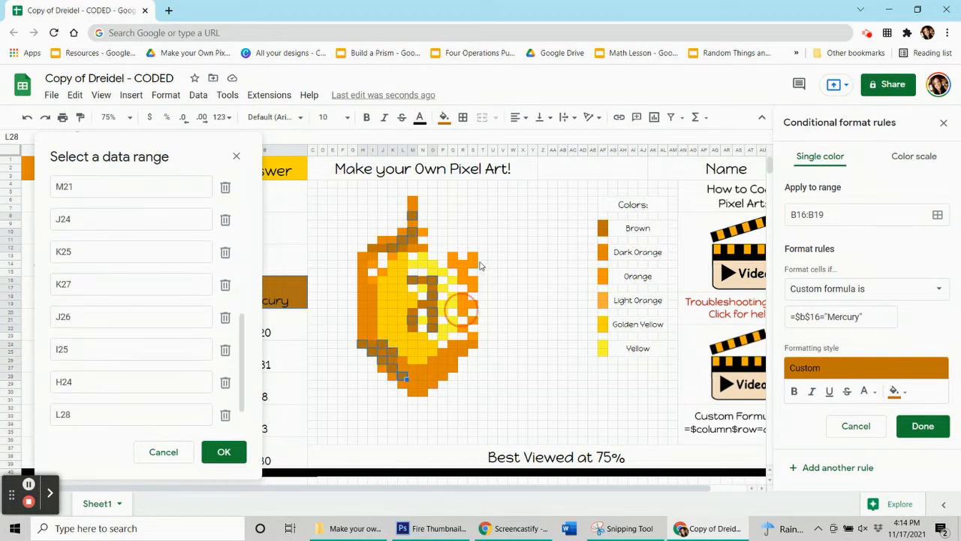
pyautogui.click(224, 452)
pyautogui.click(921, 426)
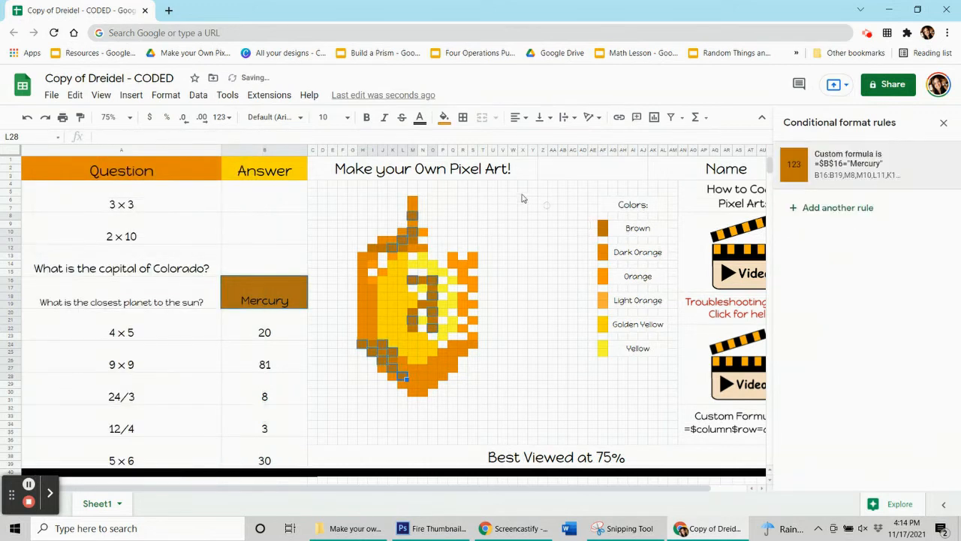
# - Reset the static fill of the Mercury rule's pixels and clear the closest planet answer in B16:B19
pyautogui.click(444, 117)
pyautogui.click(500, 339)
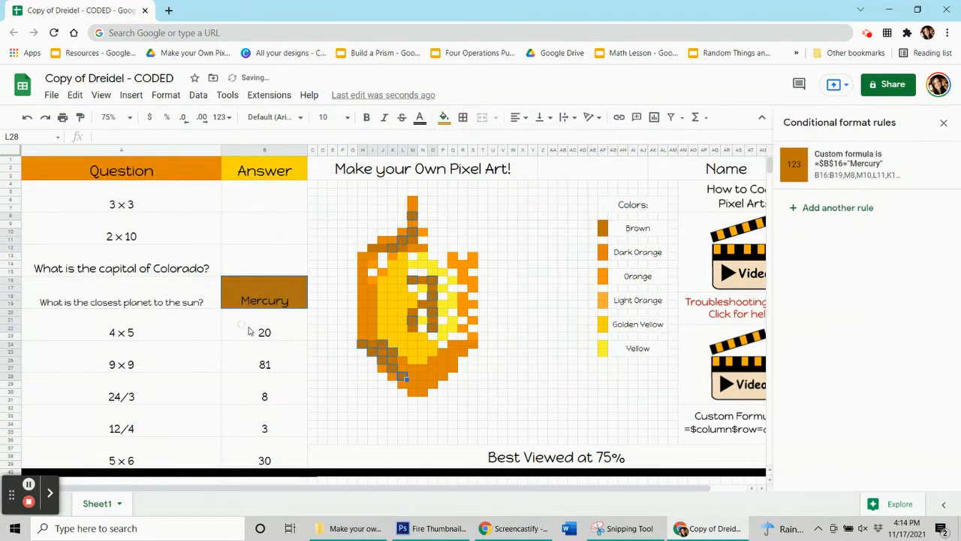
pyautogui.click(235, 297)
pyautogui.press('Delete')
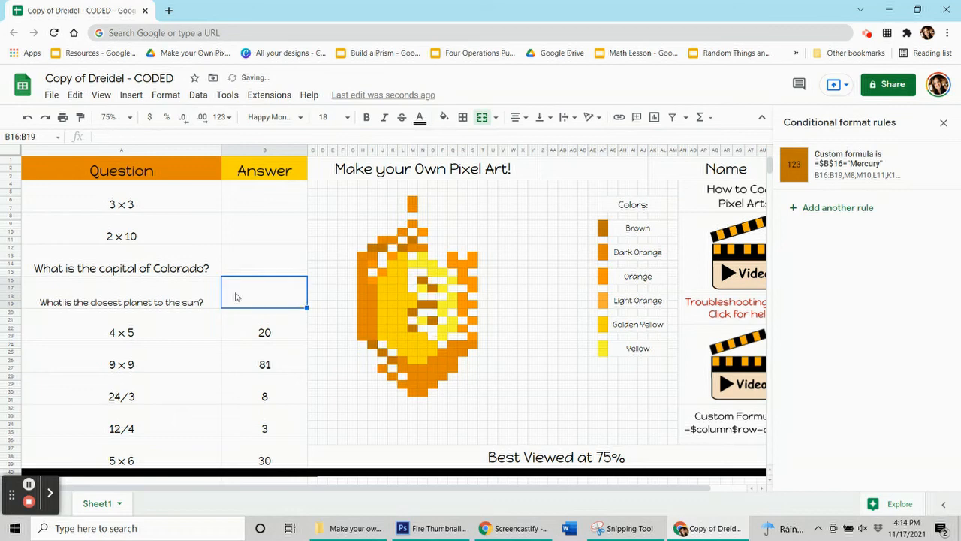
# - Test the closest planet rule by entering Mercury in B16:B19, and clear the answer again
pyautogui.write('Mercury')
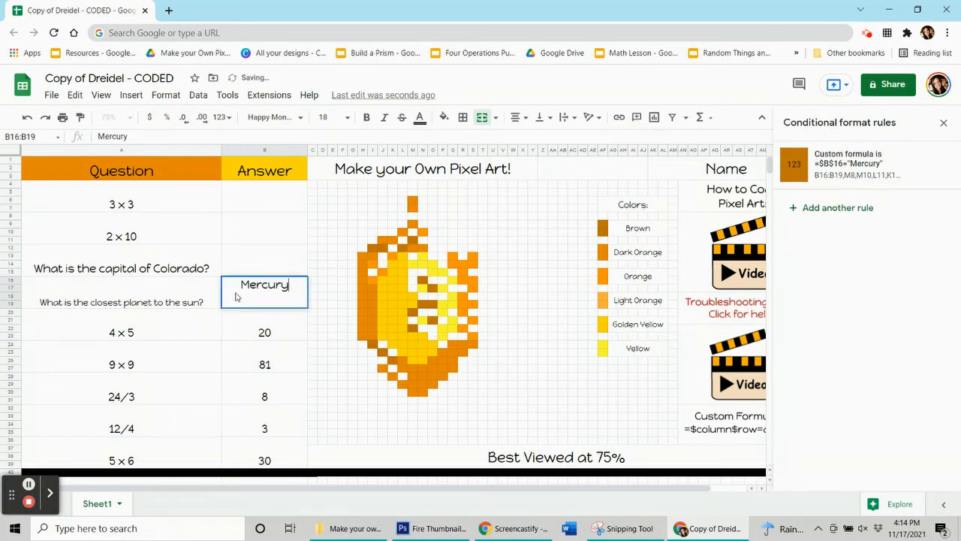
pyautogui.press('Return')
pyautogui.click(236, 297)
pyautogui.press('Delete')
pyautogui.press('Return')
pyautogui.press('Return')
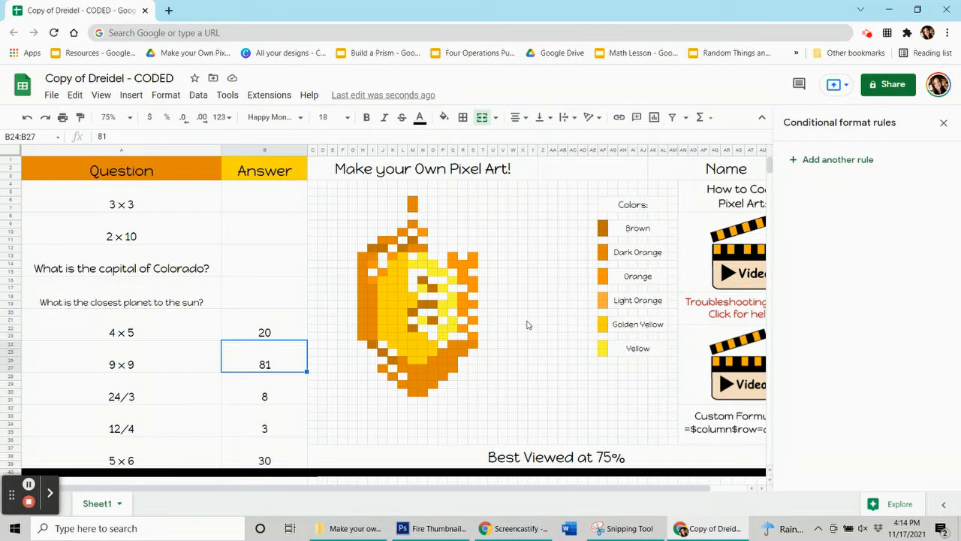
pyautogui.click(245, 334)
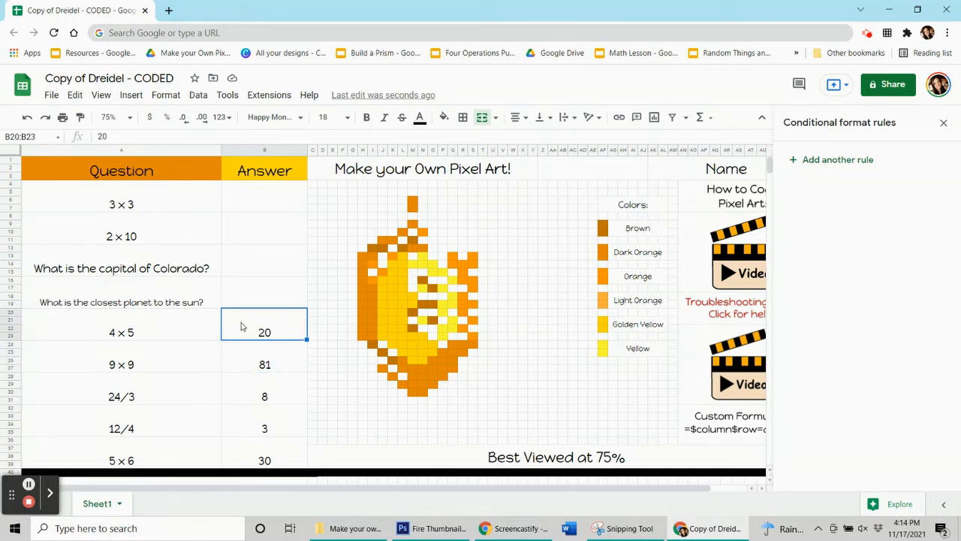
pyautogui.click(244, 362)
pyautogui.click(253, 393)
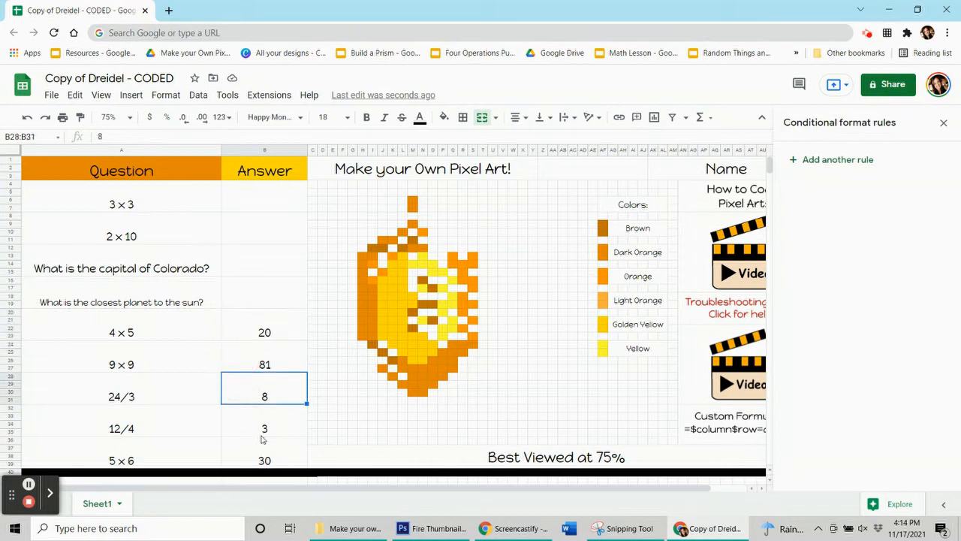
pyautogui.click(260, 430)
pyautogui.click(257, 456)
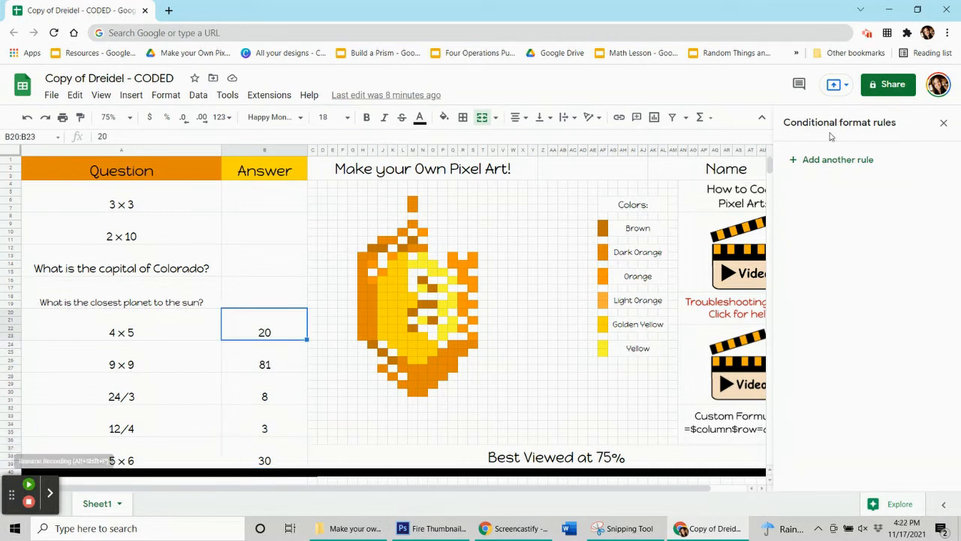
# - Add a conditional format rule to the 4 x 5 answer in B20:B23 with a golden yellow fill and custom formula =$b$20=20
pyautogui.click(850, 159)
pyautogui.click(896, 359)
pyautogui.click(773, 193)
pyautogui.click(848, 289)
pyautogui.scroll(-5, 845, 398)
pyautogui.click(844, 491)
pyautogui.click(846, 310)
pyautogui.write('=$b$20=20')
# - Add the golden yellow dreidel pixels, including J16:L23, K14:L15, L13 and M18:M19, to the 4 x 5 rule's range and save it
pyautogui.click(936, 214)
pyautogui.moveTo(460, 238); pyautogui.dragTo(171, 158)
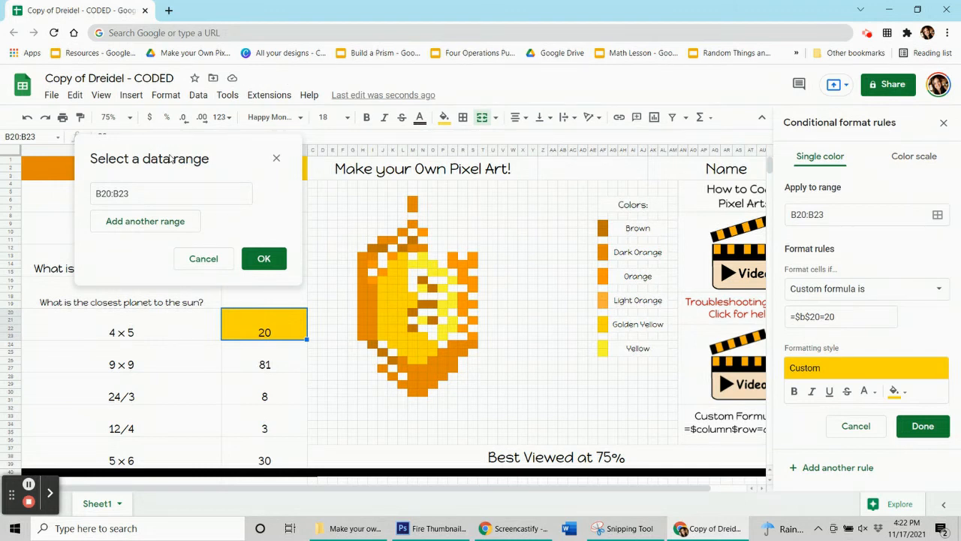
pyautogui.moveTo(222, 161); pyautogui.dragTo(187, 147)
pyautogui.moveTo(381, 277); pyautogui.dragTo(403, 269)
pyautogui.click(404, 260)
pyautogui.moveTo(391, 342); pyautogui.dragTo(434, 349)
pyautogui.click(402, 350)
pyautogui.moveTo(415, 298); pyautogui.dragTo(416, 305)
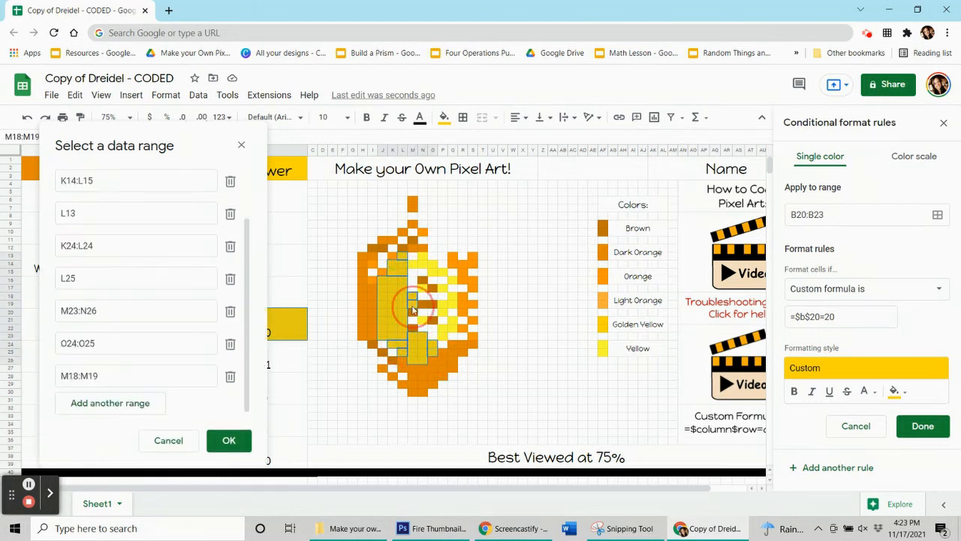
pyautogui.click(923, 425)
# - Reset the static fill of the golden yellow pixels and clear the 4 x 5 answer in B20:B23
pyautogui.click(445, 117)
pyautogui.click(261, 336)
pyautogui.press('Delete')
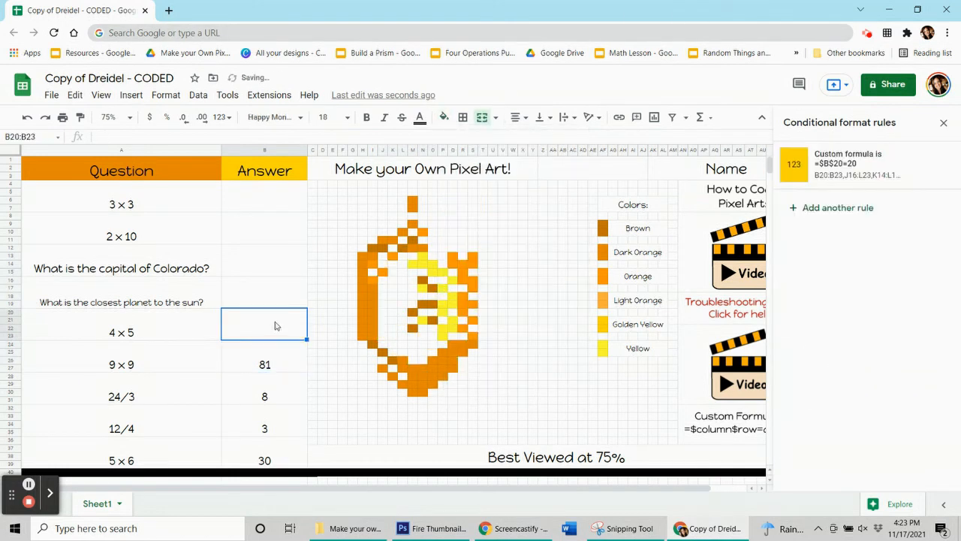
# - Add a conditional format rule to the 9 x 9 answer in B24:B27 with a dark orange fill and custom formula =$b$24=81
pyautogui.click(262, 365)
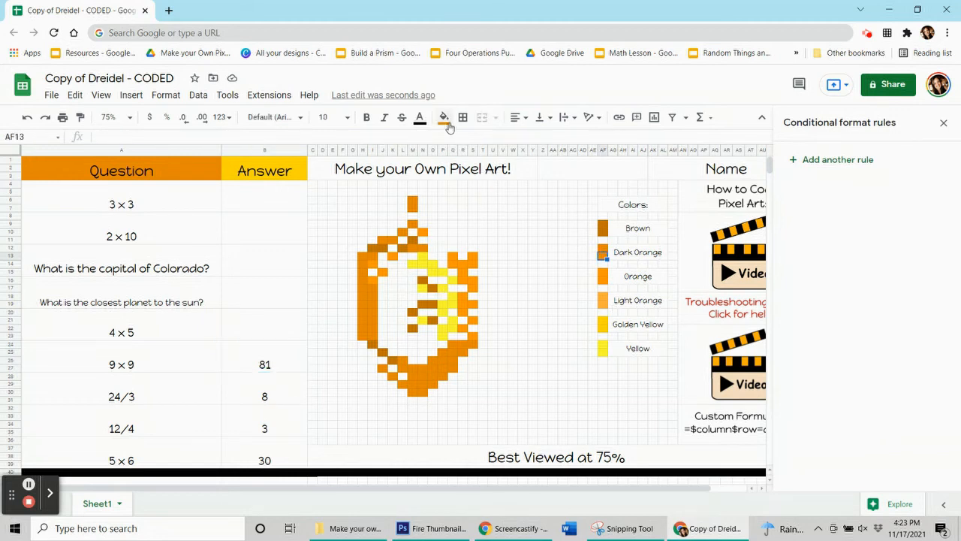
pyautogui.click(794, 160)
pyautogui.click(894, 358)
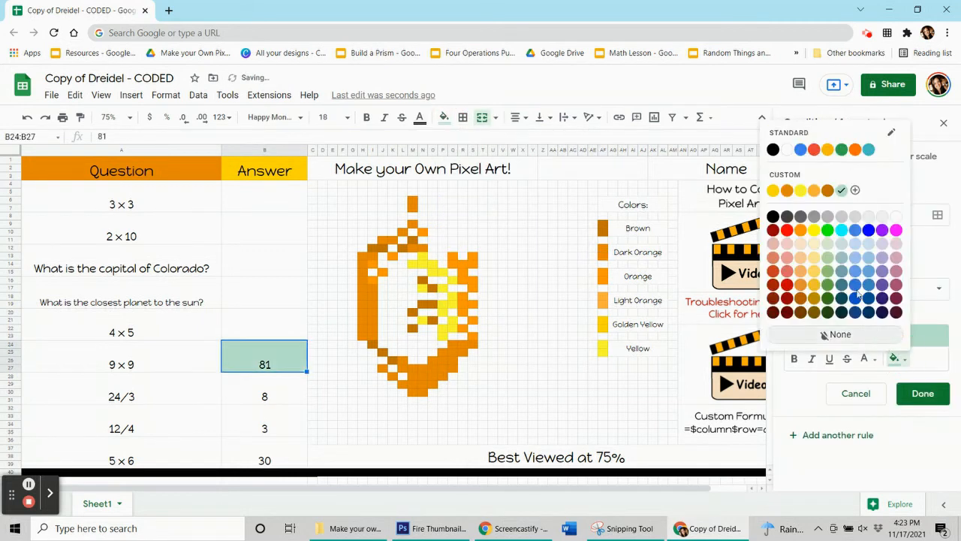
pyautogui.click(792, 196)
pyautogui.click(938, 289)
pyautogui.click(846, 492)
pyautogui.click(838, 318)
pyautogui.write('=$b$24=81')
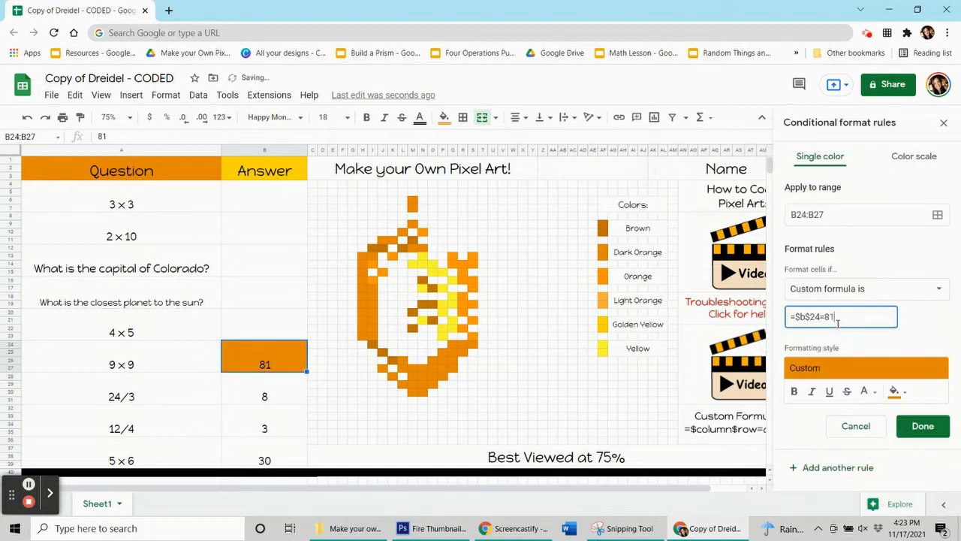
# - Add the dark orange pixels of the dreidel's left side and stem, including H17:I23, H13:H16, I13, M9 and M6:M7, to the 9 x 9 rule's range
pyautogui.click(937, 215)
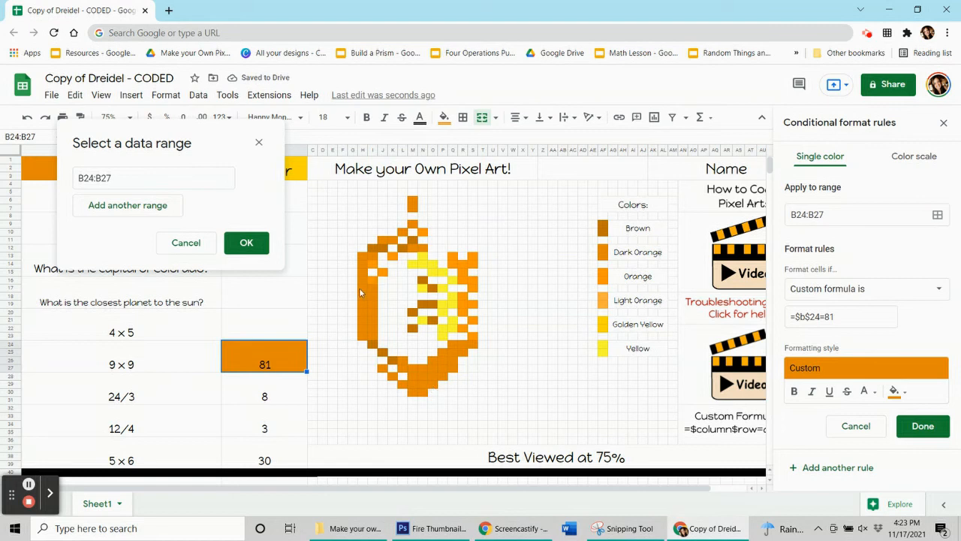
pyautogui.moveTo(360, 287); pyautogui.dragTo(368, 329)
pyautogui.moveTo(362, 256); pyautogui.dragTo(363, 280)
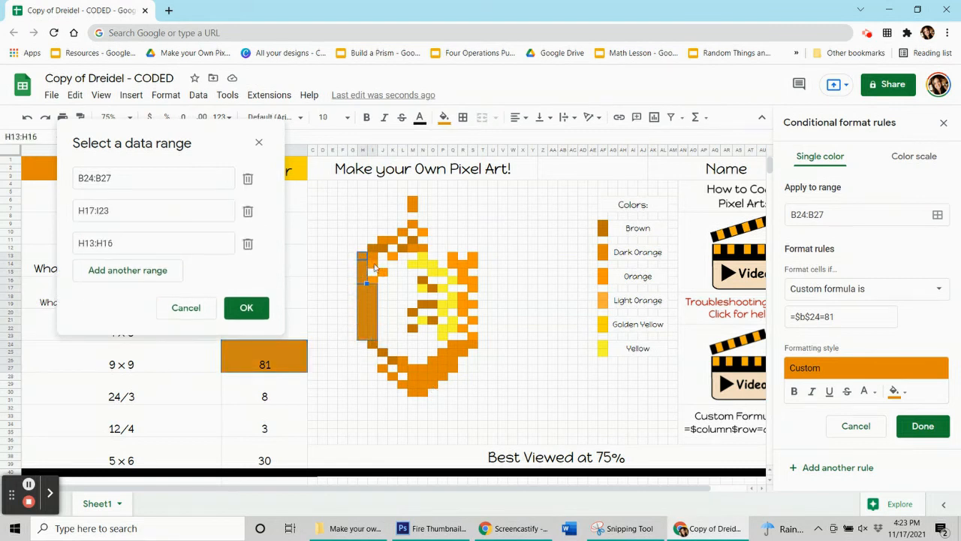
pyautogui.click(371, 256)
pyautogui.moveTo(381, 240); pyautogui.dragTo(413, 200)
pyautogui.click(400, 233)
pyautogui.click(413, 224)
# - Add the dark orange pixels M12:N12, M27:N30, O26:Q27, P25:R25, Q24:S24, O29, O28:P28 and L26:L27 to the 9 x 9 rule's range
pyautogui.moveTo(413, 248); pyautogui.dragTo(422, 248)
pyautogui.moveTo(412, 367); pyautogui.dragTo(451, 344)
pyautogui.moveTo(435, 375); pyautogui.dragTo(444, 383)
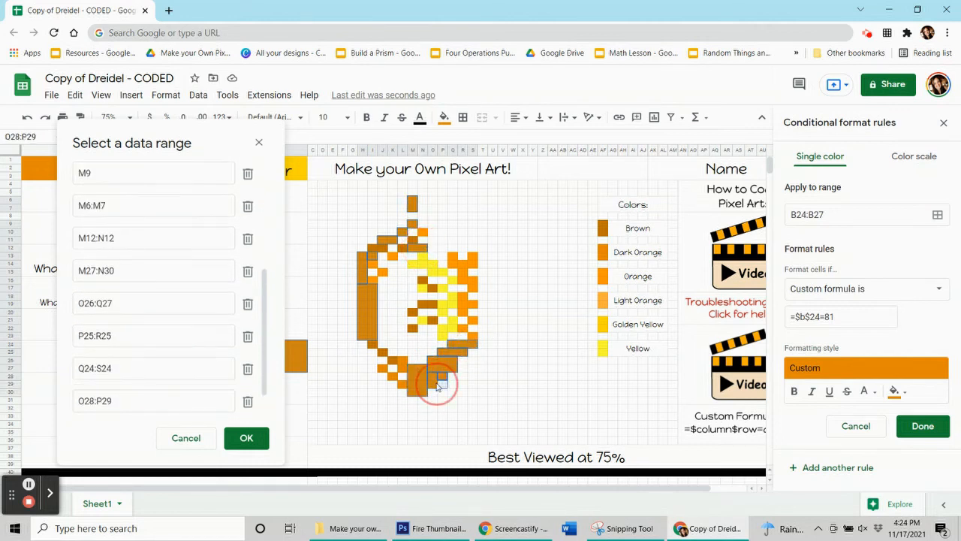
pyautogui.keyDown('ctrl'); pyautogui.click(442, 384); pyautogui.keyUp('ctrl')
pyautogui.moveTo(402, 361); pyautogui.dragTo(402, 368)
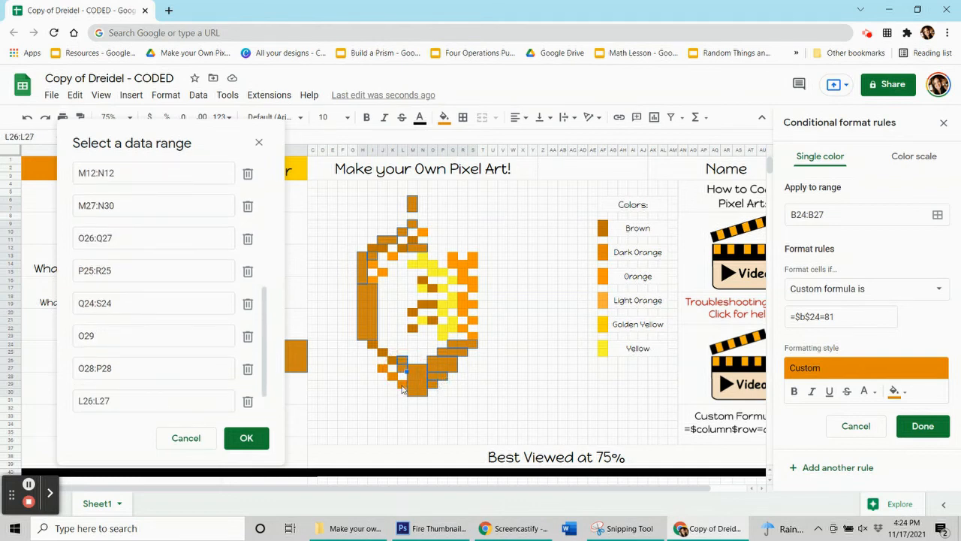
# - Add the last dark orange pixels on the lower left edge, ending with J27, to the 9 x 9 rule's range and save it
pyautogui.keyDown('ctrl'); pyautogui.click(403, 384); pyautogui.keyUp('ctrl')
pyautogui.keyDown('ctrl'); pyautogui.click(392, 375); pyautogui.keyUp('ctrl')
pyautogui.keyDown('ctrl'); pyautogui.click(386, 369); pyautogui.keyUp('ctrl')
pyautogui.click(247, 438)
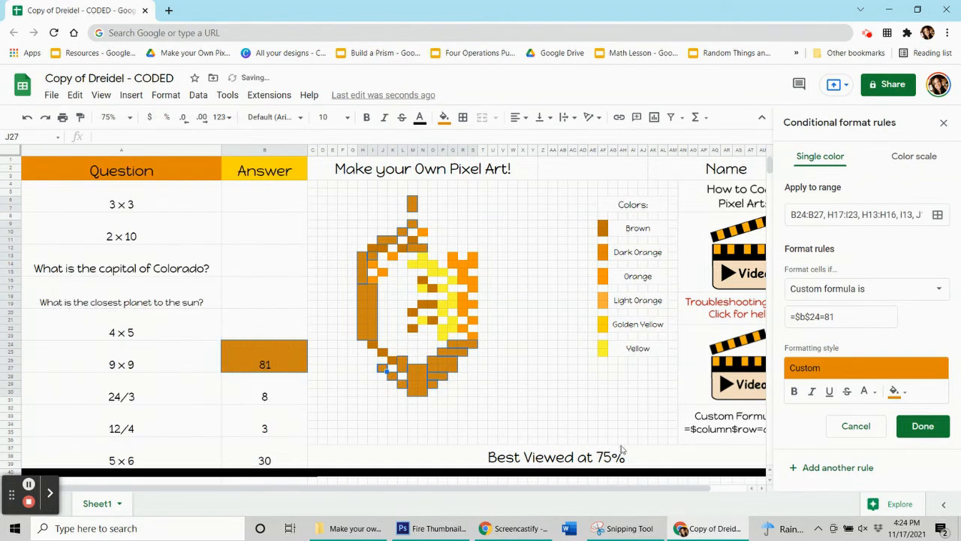
pyautogui.click(923, 426)
# - Reset the static fill of the dark orange pixels and clear the 9 x 9 answer in B24:B27
pyautogui.click(444, 117)
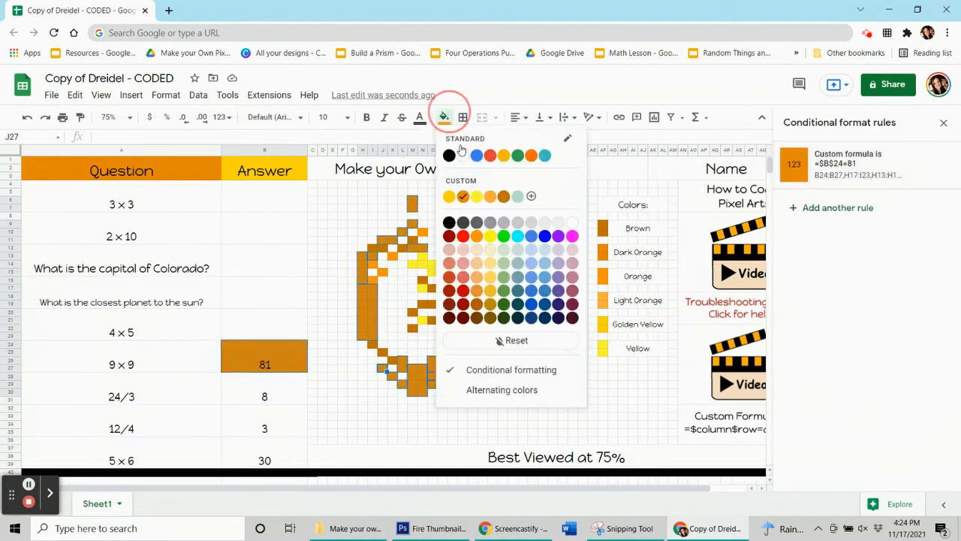
pyautogui.click(504, 337)
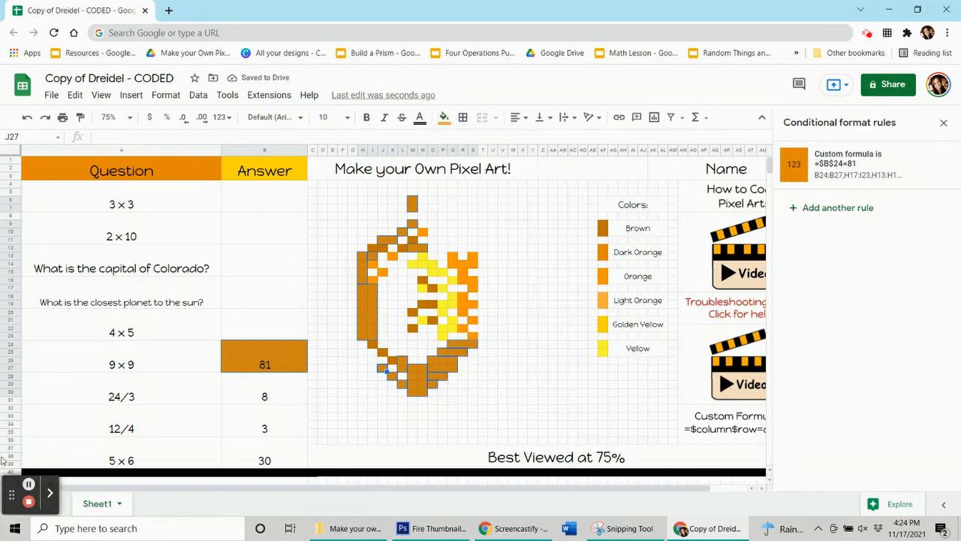
pyautogui.click(251, 362)
pyautogui.press('Delete')
# - Add a conditional format rule to the 24/3 answer in B28:B31 with a brown fill and custom formula =$b$28=8
pyautogui.click(262, 379)
pyautogui.click(832, 160)
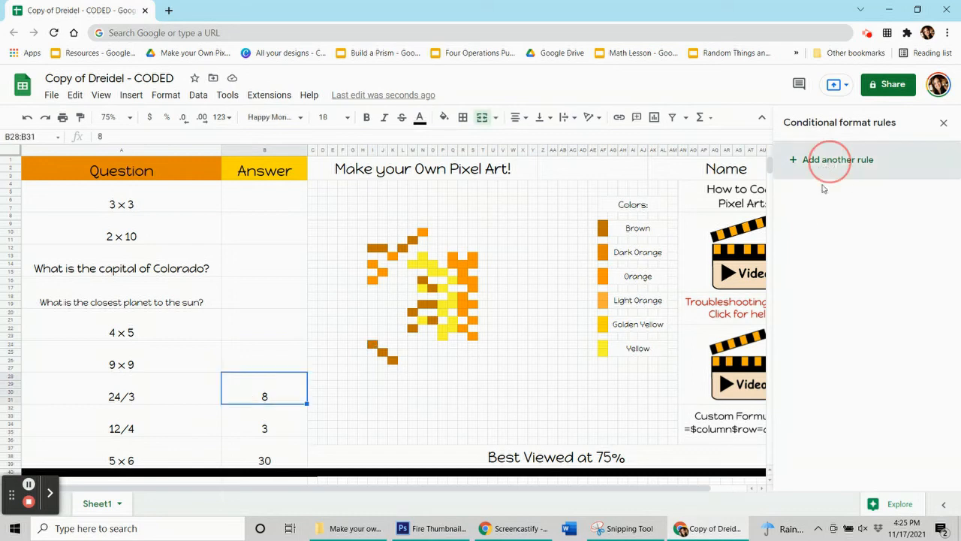
pyautogui.click(894, 359)
pyautogui.click(825, 190)
pyautogui.click(863, 289)
pyautogui.click(847, 493)
pyautogui.write('=$b$28=8')
# - Add the brown pixels I12:J12, M11, L12, N16 and O17 to the 24/3 rule's range
pyautogui.click(937, 214)
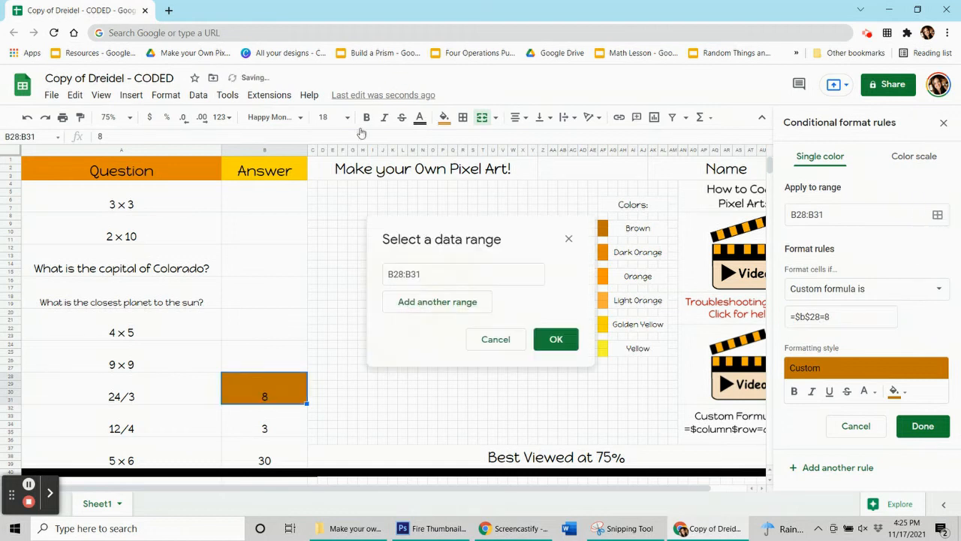
pyautogui.moveTo(431, 223); pyautogui.dragTo(95, 116)
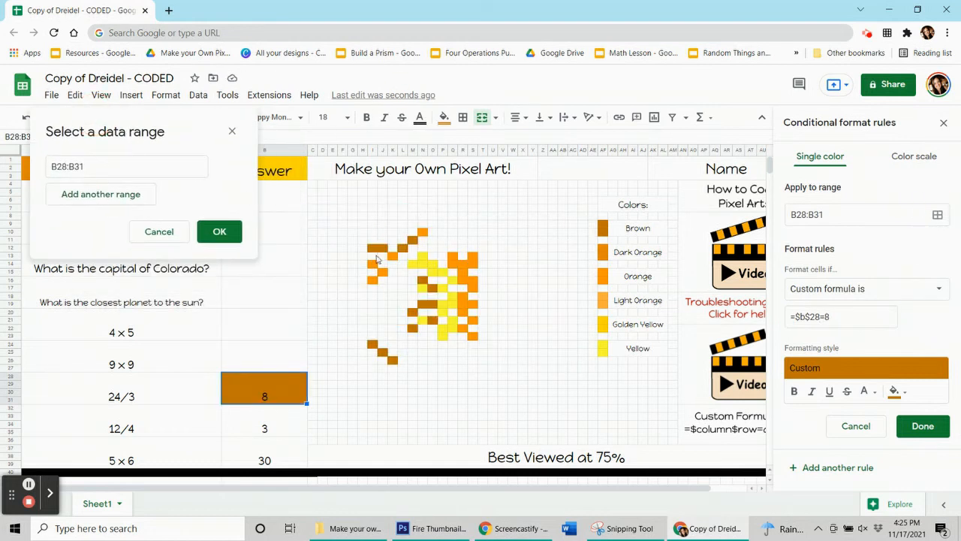
pyautogui.moveTo(382, 249); pyautogui.dragTo(373, 249)
pyautogui.keyDown('ctrl'); pyautogui.click(412, 241); pyautogui.keyUp('ctrl')
pyautogui.keyDown('ctrl'); pyautogui.click(404, 248); pyautogui.keyUp('ctrl')
pyautogui.keyDown('ctrl'); pyautogui.click(422, 280); pyautogui.keyUp('ctrl')
pyautogui.keyDown('ctrl'); pyautogui.click(432, 289); pyautogui.keyUp('ctrl')
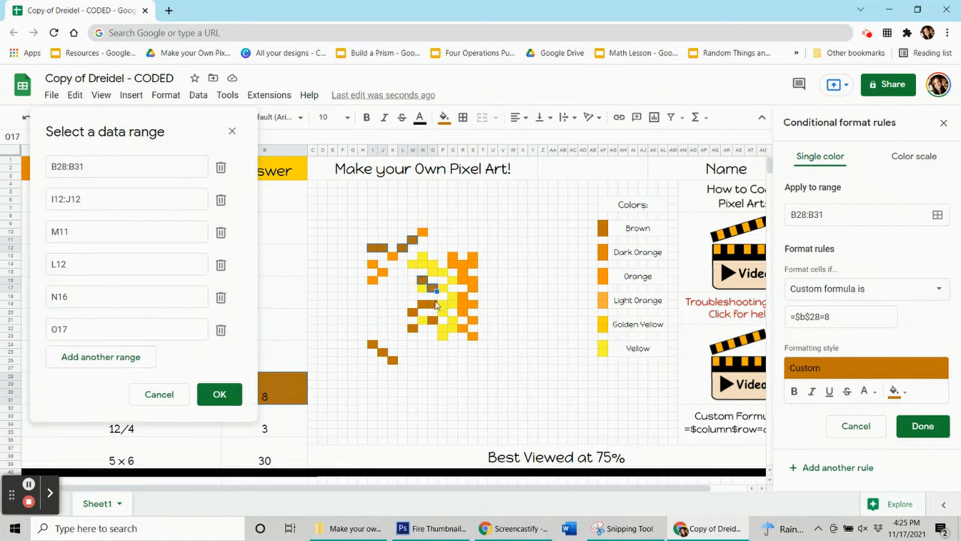
# - Add the remaining brown pixels of the dreidel's letter and lower left edge to the 24/3 rule's range and save it
pyautogui.moveTo(432, 304); pyautogui.dragTo(423, 304)
pyautogui.keyDown('ctrl'); pyautogui.click(412, 313); pyautogui.keyUp('ctrl')
pyautogui.keyDown('ctrl'); pyautogui.click(432, 320); pyautogui.keyUp('ctrl')
pyautogui.keyDown('ctrl'); pyautogui.click(412, 328); pyautogui.keyUp('ctrl')
pyautogui.keyDown('ctrl'); pyautogui.click(373, 345); pyautogui.keyUp('ctrl')
pyautogui.keyDown('ctrl'); pyautogui.click(382, 352); pyautogui.keyUp('ctrl')
pyautogui.keyDown('ctrl'); pyautogui.click(391, 359); pyautogui.keyUp('ctrl')
pyautogui.click(219, 426)
pyautogui.click(923, 426)
# - Reset the static fill of the remaining brown pixels and clear the 24/3 answer in B28:B31
pyautogui.click(443, 117)
pyautogui.click(476, 342)
pyautogui.click(373, 416)
pyautogui.click(282, 391)
pyautogui.press('Delete')
# - Add a conditional format rule to the 12/4 answer in B32:B35 with pixel N13's yellow fill and custom formula =$b$32=3
pyautogui.click(272, 424)
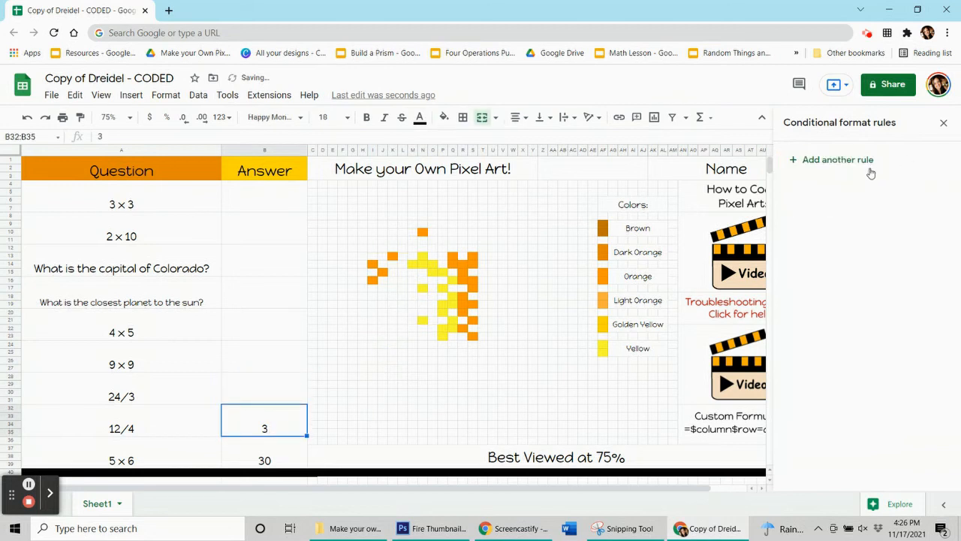
pyautogui.click(422, 255)
pyautogui.click(445, 118)
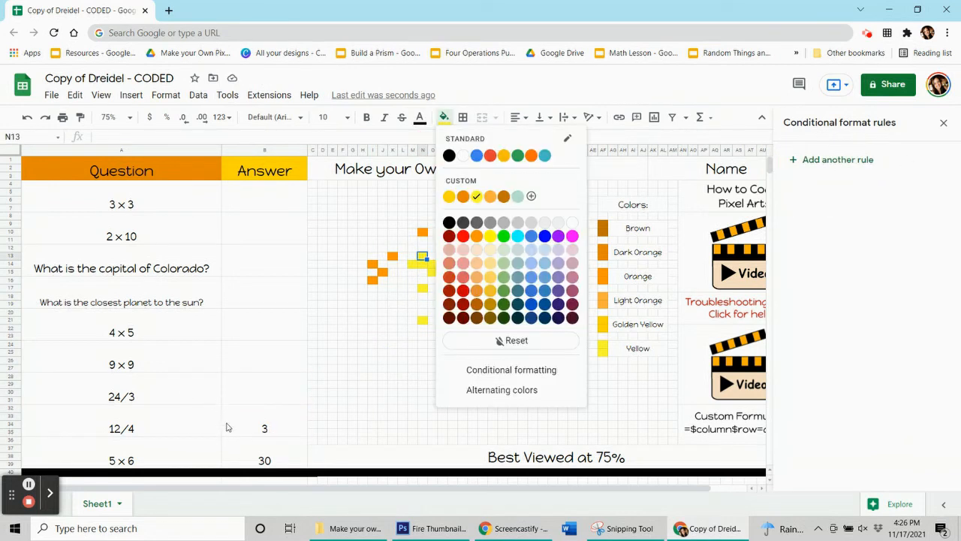
pyautogui.click(229, 426)
pyautogui.click(837, 159)
pyautogui.click(800, 190)
pyautogui.click(864, 288)
pyautogui.click(826, 491)
pyautogui.click(821, 318)
pyautogui.write('=$b$32=')
# - Add the yellow pixels N13, M14:O14, the run just below them and two single pixels in column N to the 12/4 rule's range
pyautogui.click(937, 215)
pyautogui.moveTo(510, 234); pyautogui.dragTo(160, 109)
pyautogui.keyDown('ctrl'); pyautogui.click(422, 255); pyautogui.keyUp('ctrl')
pyautogui.moveTo(411, 262); pyautogui.dragTo(440, 270)
pyautogui.keyDown('ctrl'); pyautogui.click(422, 287); pyautogui.keyUp('ctrl')
pyautogui.keyDown('ctrl'); pyautogui.click(422, 320); pyautogui.keyUp('ctrl')
# - Add the yellow pixels in columns P and Q, ending with Q16, to the 12/4 rule's range and save it
pyautogui.moveTo(442, 328); pyautogui.dragTo(442, 336)
pyautogui.moveTo(452, 320); pyautogui.dragTo(452, 297)
pyautogui.keyDown('ctrl'); pyautogui.click(442, 287); pyautogui.keyUp('ctrl')
pyautogui.keyDown('ctrl'); pyautogui.click(452, 280); pyautogui.keyUp('ctrl')
pyautogui.click(210, 409)
pyautogui.click(917, 426)
# - Reset the static fill of the yellow pixels and clear the 12/4 answer in B32:B35
pyautogui.click(444, 117)
pyautogui.click(497, 343)
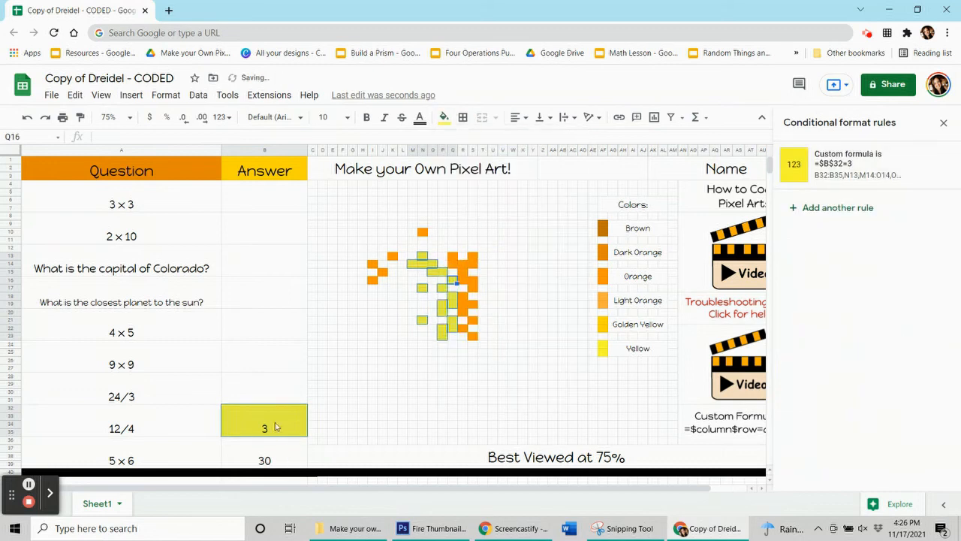
pyautogui.click(275, 426)
pyautogui.press('Delete')
# - Add a conditional format rule to the 5 x 6 answer in B36:B39 with the orange fill of the remaining dreidel pixels
pyautogui.click(261, 463)
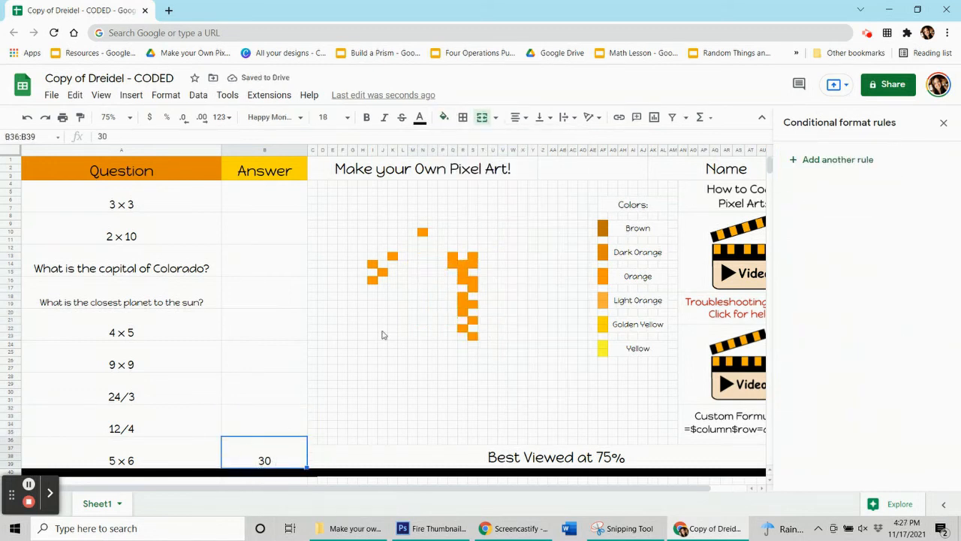
pyautogui.click(464, 266)
pyautogui.click(446, 117)
pyautogui.click(241, 458)
pyautogui.click(836, 161)
pyautogui.click(892, 357)
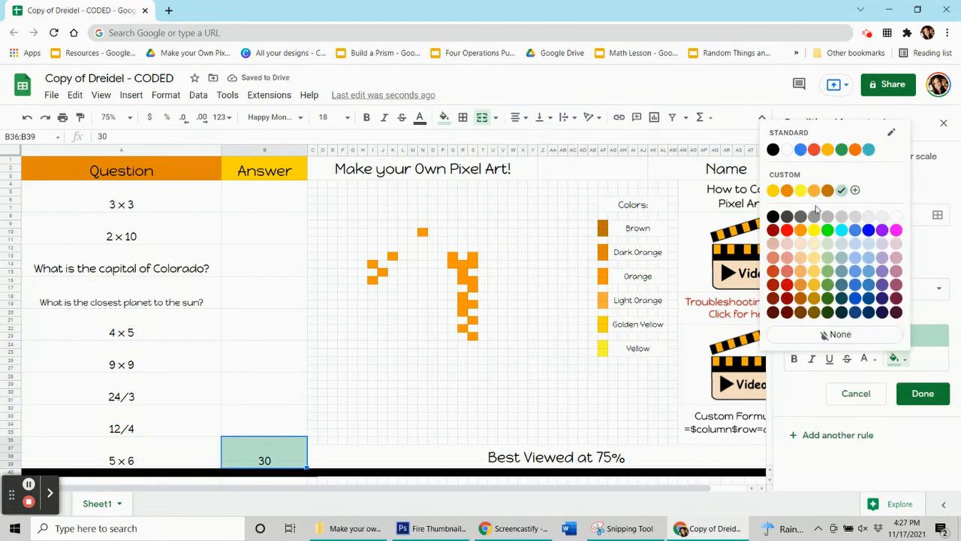
pyautogui.click(799, 231)
# - Set the 5 x 6 rule's condition to the custom formula =$b$36=30
pyautogui.click(908, 285)
pyautogui.scroll(-5, 890, 341)
pyautogui.click(864, 487)
pyautogui.click(835, 321)
pyautogui.write('=$b$36=30')
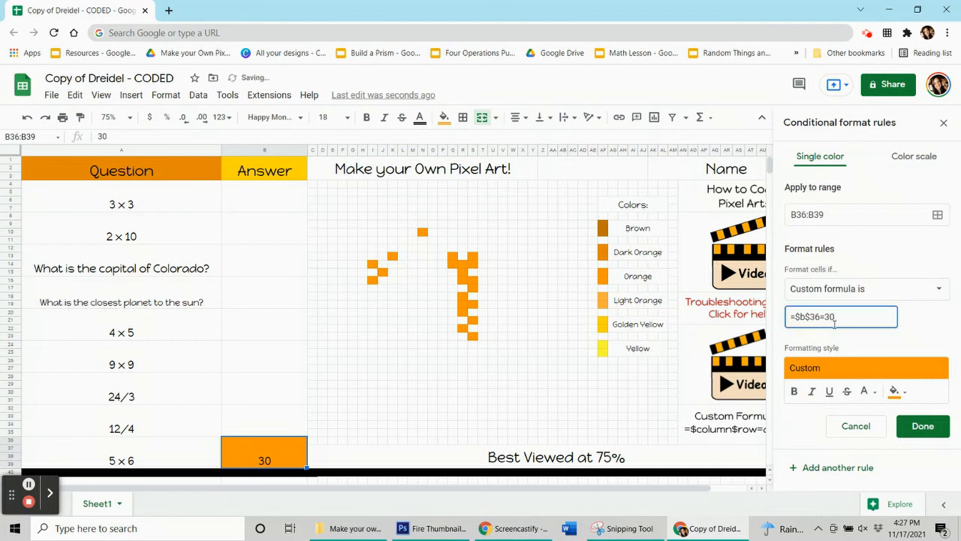
# - Add the orange pixels I14, I16, J15, K13 and N10 to the 5 x 6 rule's range
pyautogui.click(937, 215)
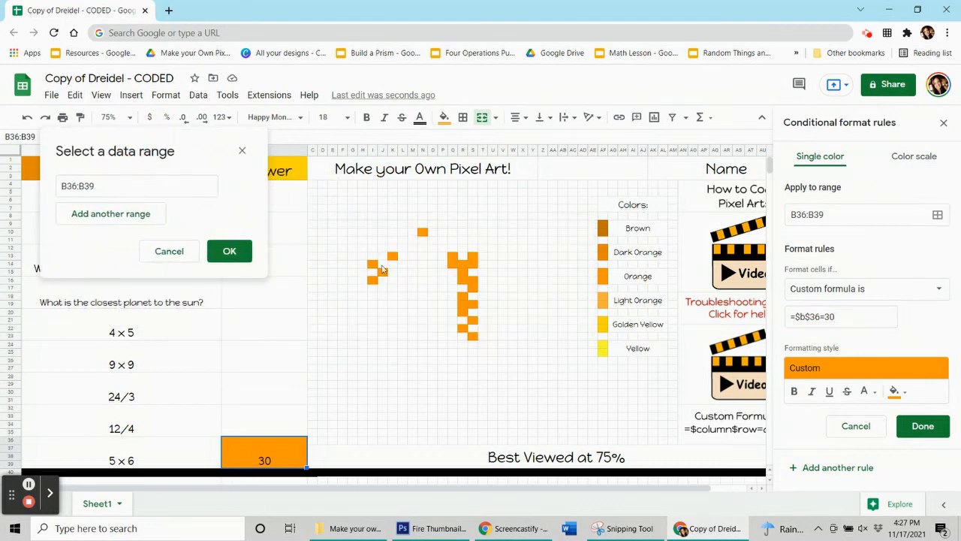
pyautogui.keyDown('ctrl'); pyautogui.click(372, 264); pyautogui.keyUp('ctrl')
pyautogui.keyDown('ctrl'); pyautogui.click(372, 280); pyautogui.keyUp('ctrl')
pyautogui.keyDown('ctrl'); pyautogui.click(382, 271); pyautogui.keyUp('ctrl')
pyautogui.keyDown('ctrl'); pyautogui.click(392, 256); pyautogui.keyUp('ctrl')
pyautogui.keyDown('ctrl'); pyautogui.click(423, 232); pyautogui.keyUp('ctrl')
# - Add the remaining orange pixels in columns Q to S, ending with S19, to the 5 x 6 rule's range and save it
pyautogui.keyDown('ctrl'); pyautogui.click(452, 257); pyautogui.keyUp('ctrl')
pyautogui.keyDown('ctrl'); pyautogui.click(472, 256); pyautogui.keyUp('ctrl')
pyautogui.moveTo(472, 264); pyautogui.dragTo(463, 312)
pyautogui.keyDown('ctrl'); pyautogui.click(463, 327); pyautogui.keyUp('ctrl')
pyautogui.keyDown('ctrl'); pyautogui.click(472, 334); pyautogui.keyUp('ctrl')
pyautogui.keyDown('ctrl'); pyautogui.click(472, 319); pyautogui.keyUp('ctrl')
pyautogui.keyDown('ctrl'); pyautogui.click(472, 303); pyautogui.keyUp('ctrl')
pyautogui.click(229, 446)
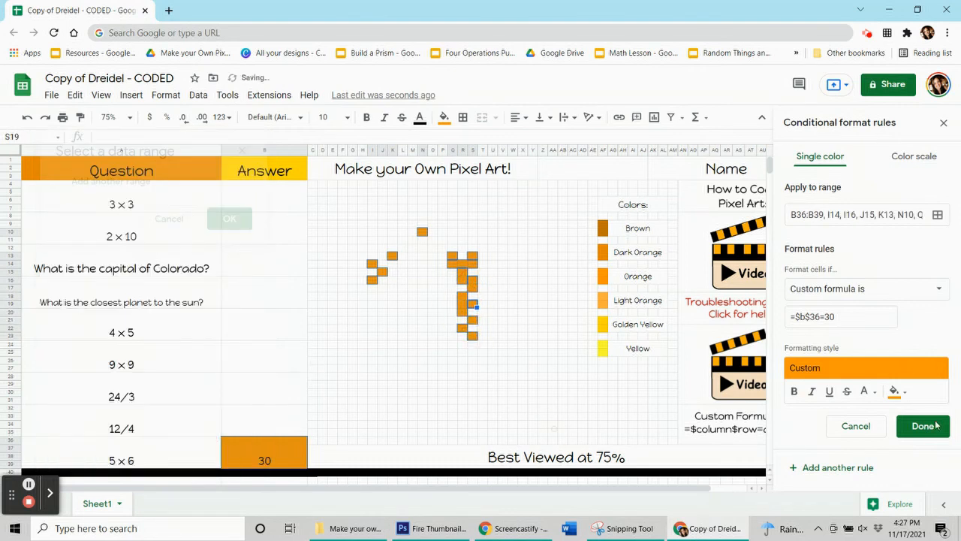
pyautogui.click(922, 426)
# - Reset the static fill of the orange pixels and clear the 5 x 6 answer in B36:B39
pyautogui.click(443, 117)
pyautogui.click(231, 426)
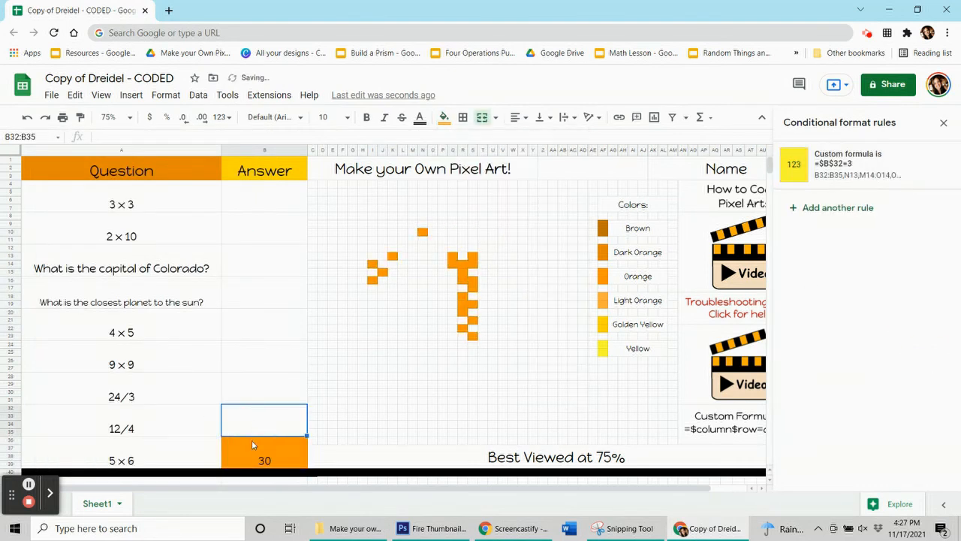
pyautogui.click(253, 449)
pyautogui.press('Delete')
pyautogui.click(28, 485)
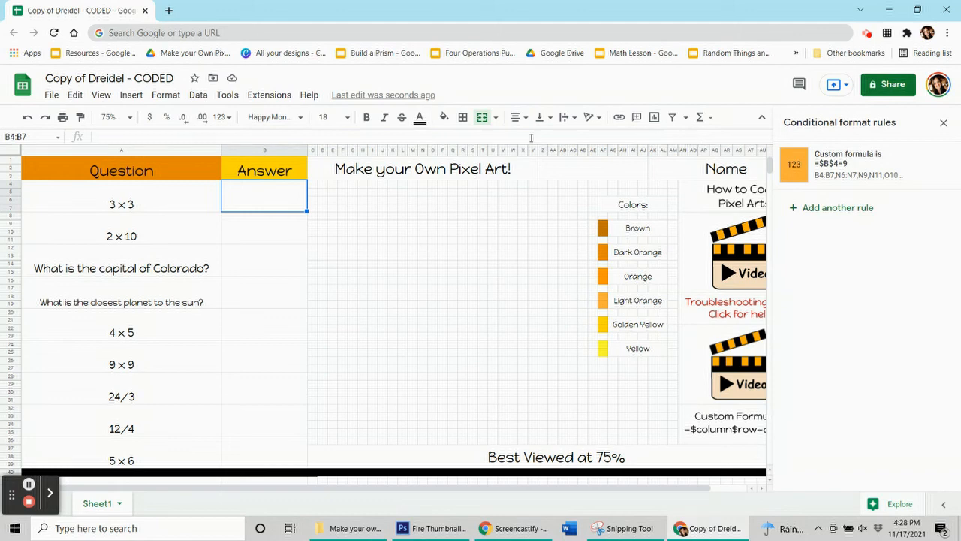
# - Check the conditional format rules of the answer cells in column B one by one and close the rules view
pyautogui.click(264, 231)
pyautogui.press('Down')
pyautogui.press('Down')
pyautogui.press('Down')
pyautogui.press('Down')
pyautogui.press('Down')
pyautogui.press('Down')
pyautogui.press('Up')
pyautogui.press('Up')
pyautogui.press('Up')
pyautogui.press('Up')
pyautogui.press('Up')
pyautogui.press('Up')
pyautogui.press('Up')
pyautogui.click(943, 122)
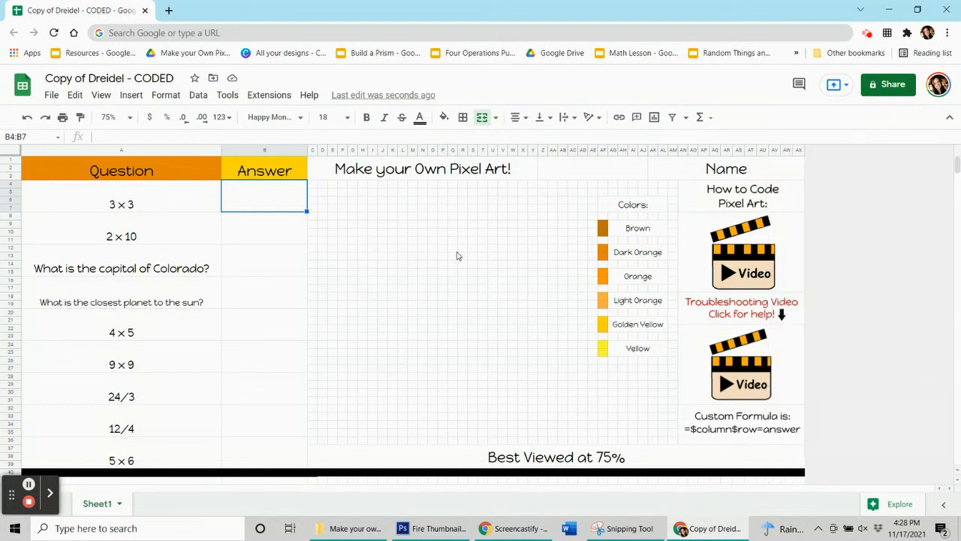
# - Enter the answers 9, 20 and Denver for the 3 x 3, 2 x 10 and Colorado capital questions
pyautogui.write('9')
pyautogui.press('Return')
pyautogui.write('20')
pyautogui.press('Return')
pyautogui.write('Denver')
pyautogui.press('Return')
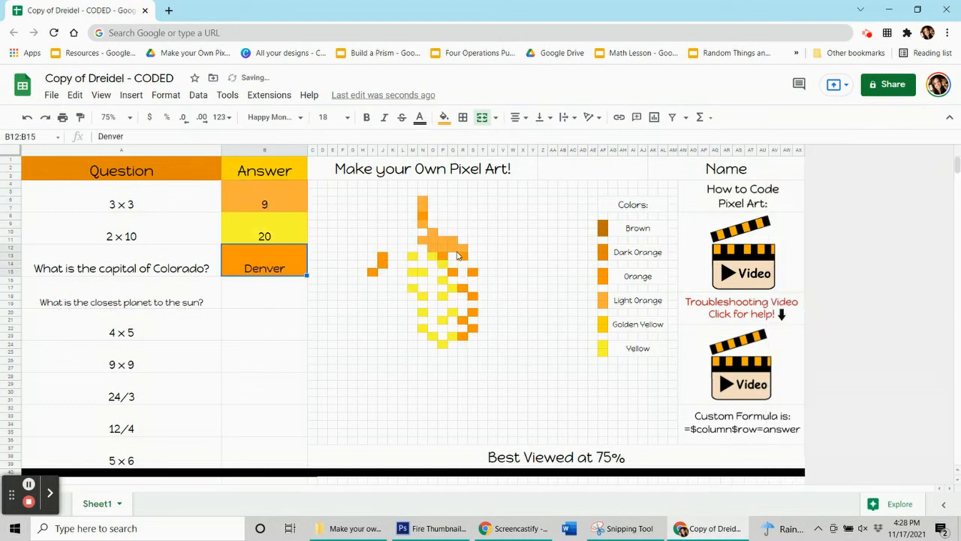
pyautogui.press('Return')
# - Enter the answers Mercury, 20 and 81 for the closest planet, 4 x 5 and 9 x 9 questions
pyautogui.write('Mercury')
pyautogui.press('Return')
pyautogui.write('20')
pyautogui.press('Return')
pyautogui.write('81')
pyautogui.press('Return')
# - Enter the answers 8, 3 and 30 for the 24/3, 12/4 and 5 x 6 questions
pyautogui.write('8')
pyautogui.press('Return')
pyautogui.write('3')
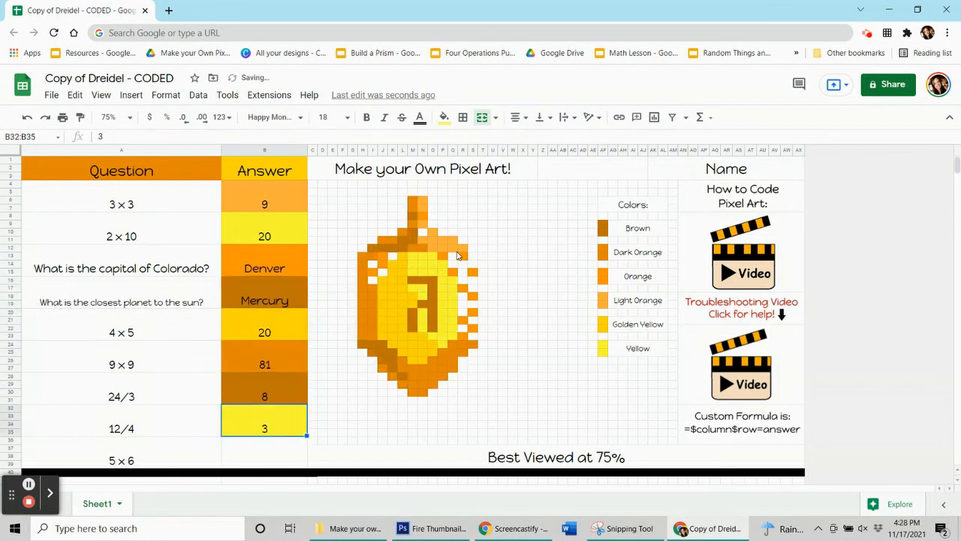
pyautogui.press('Return')
pyautogui.write('30')
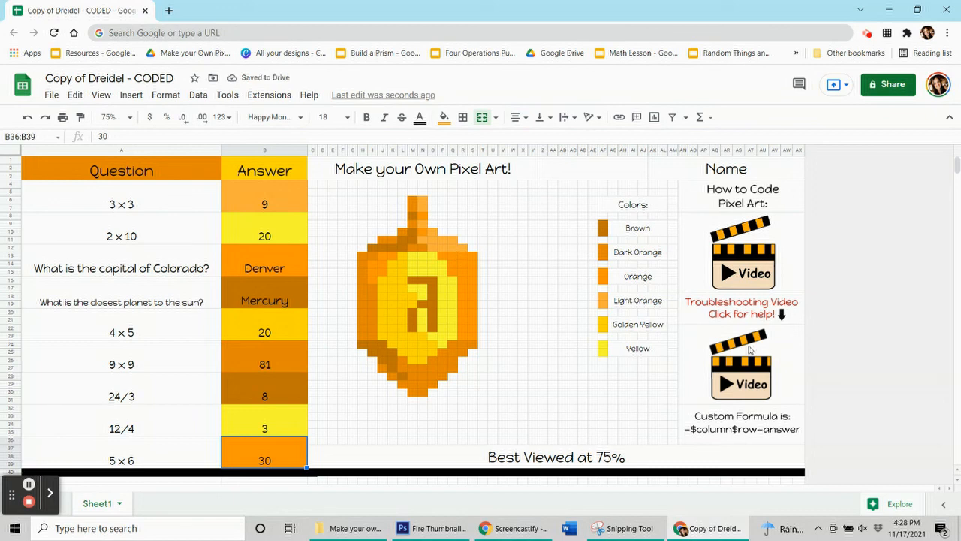
# - Show the link preview of the troubleshooting video
pyautogui.moveTo(736, 395)
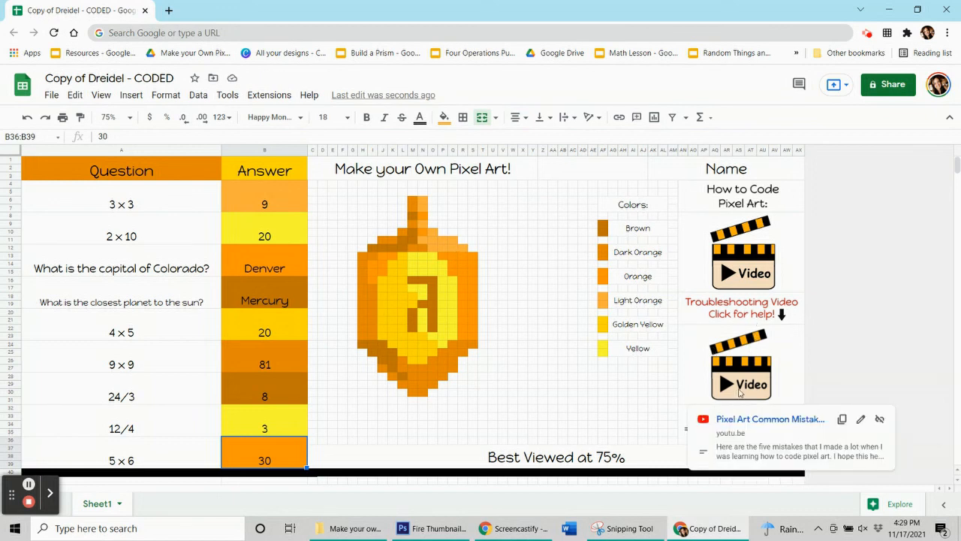